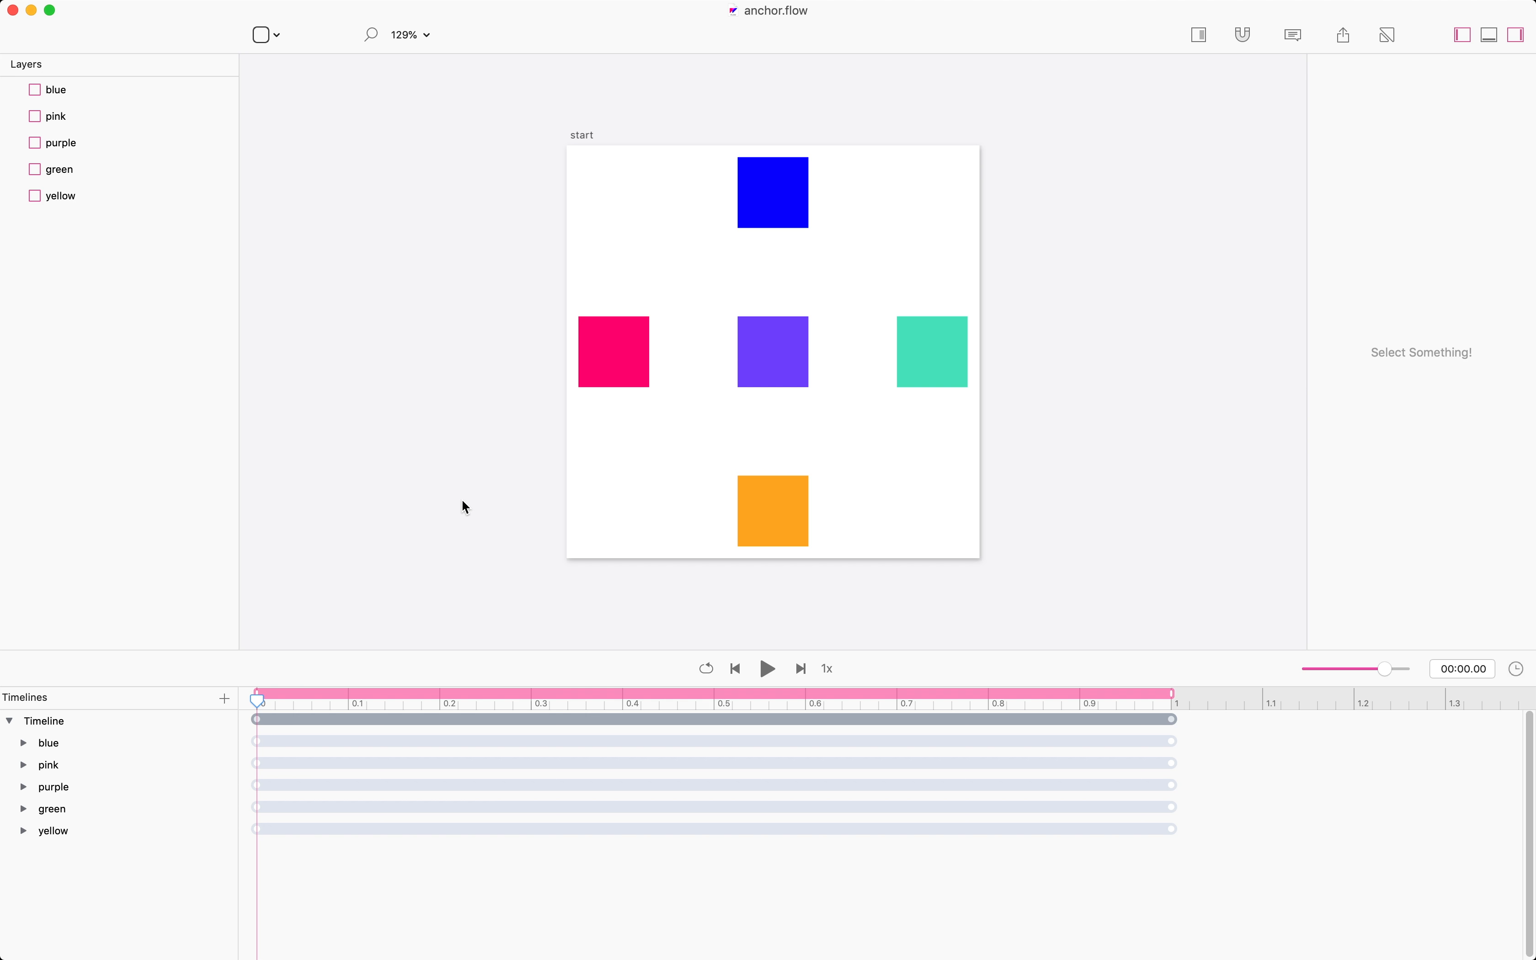
Step: Play the square rotation animation and expand every layer in the timeline down to its Rotation track
{"action": "key", "text": "space"}
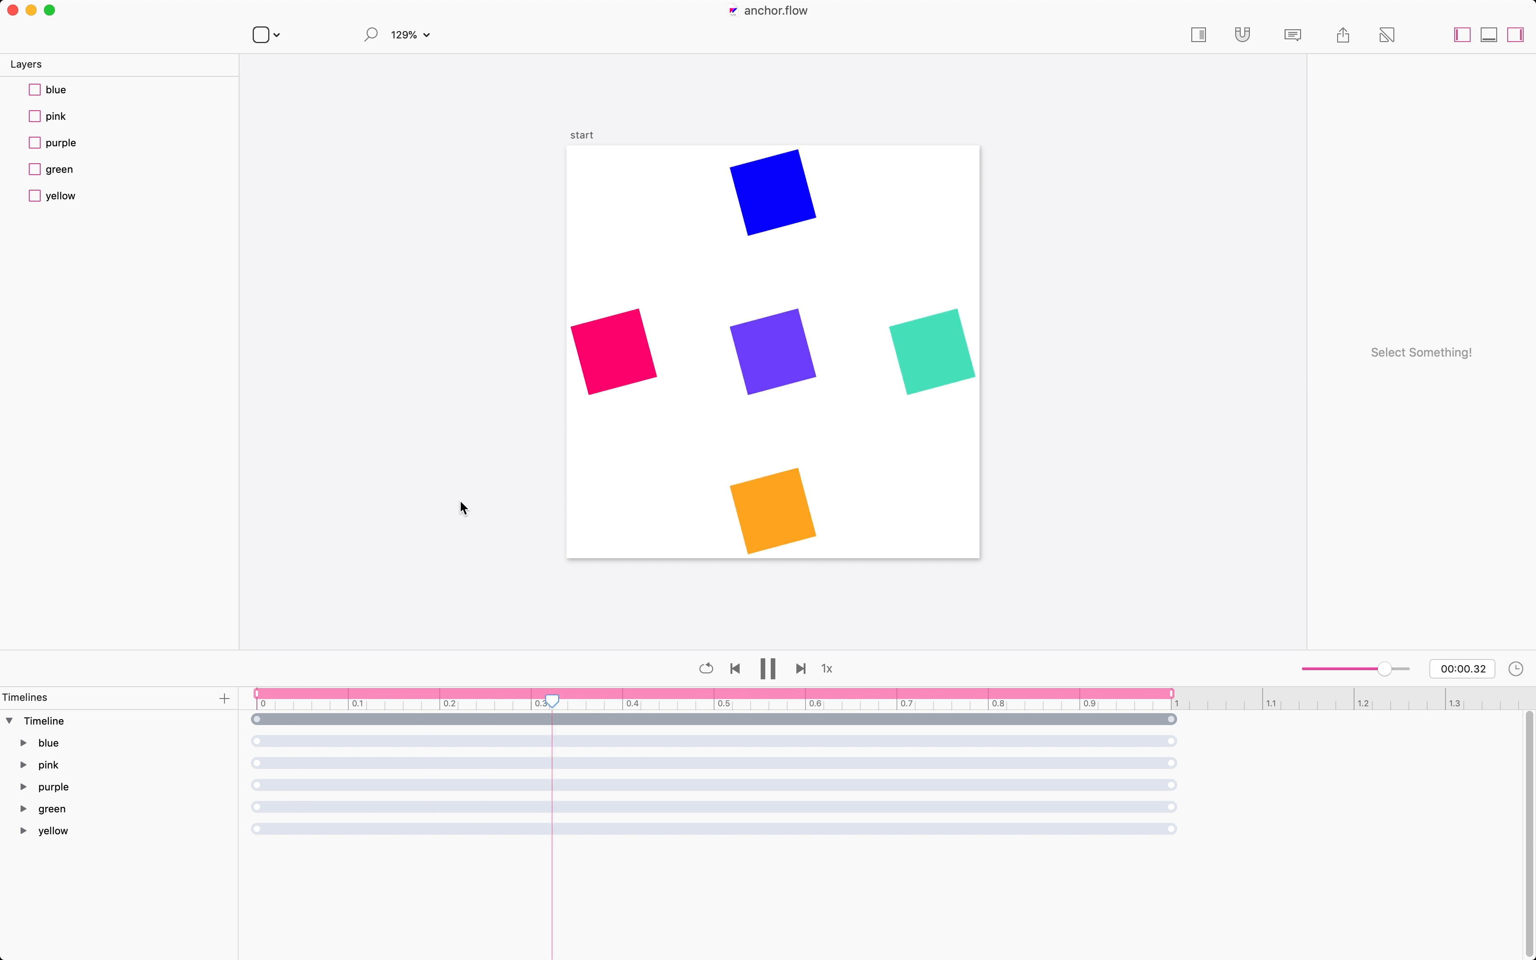
{"action": "key", "text": "space"}
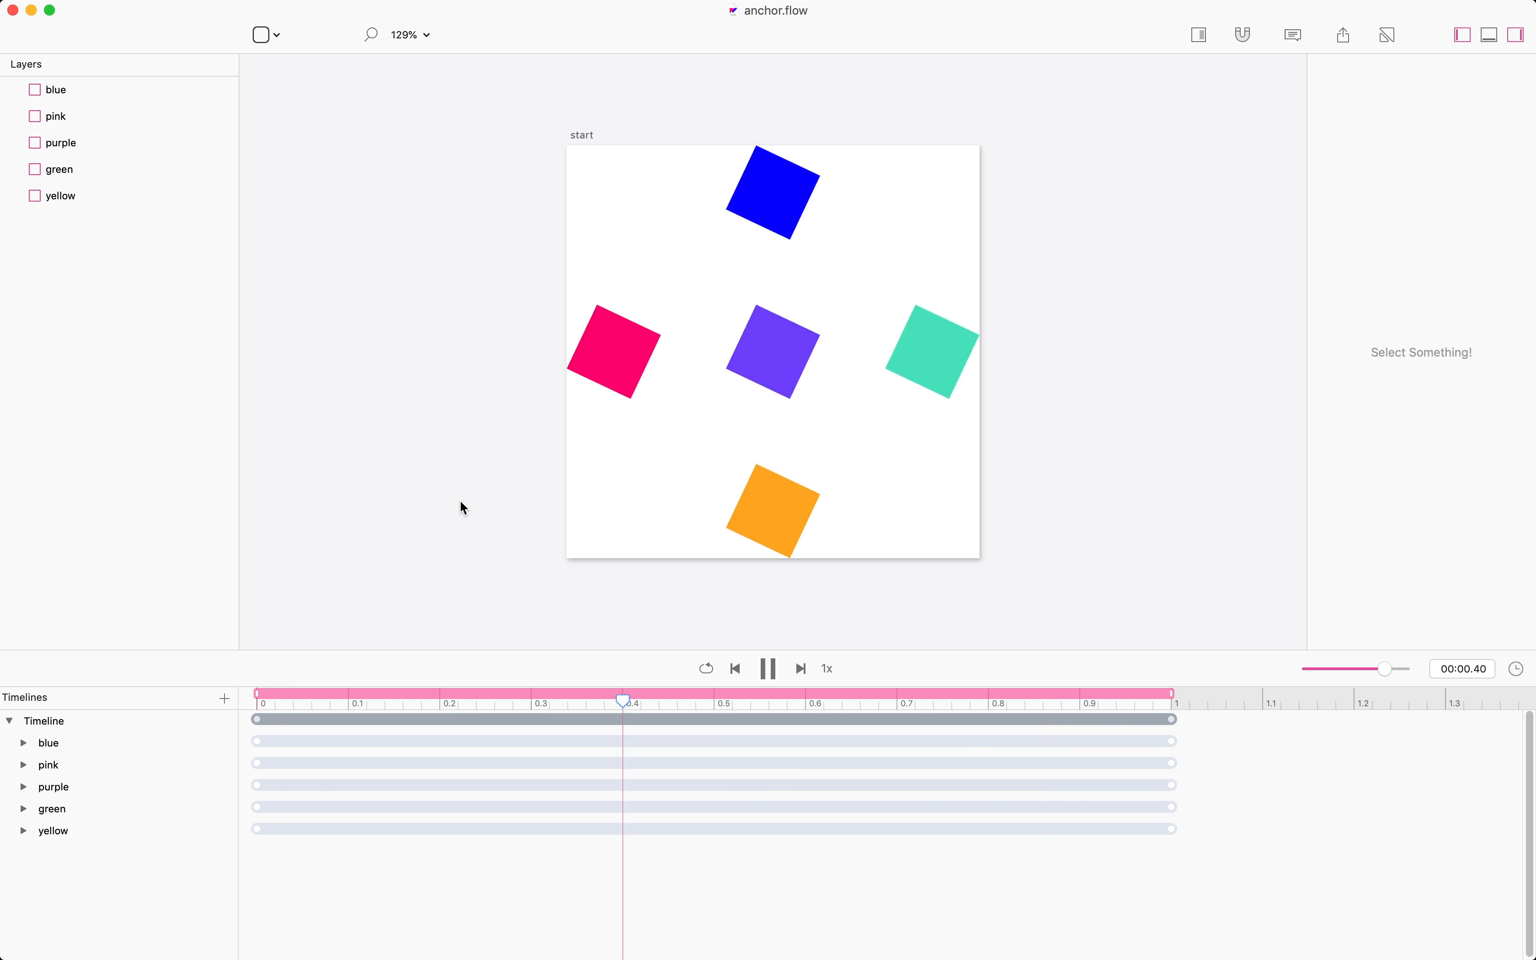
{"action": "left_click", "coordinate": [10, 722]}
{"action": "left_click", "coordinate": [10, 721], "text": "alt"}
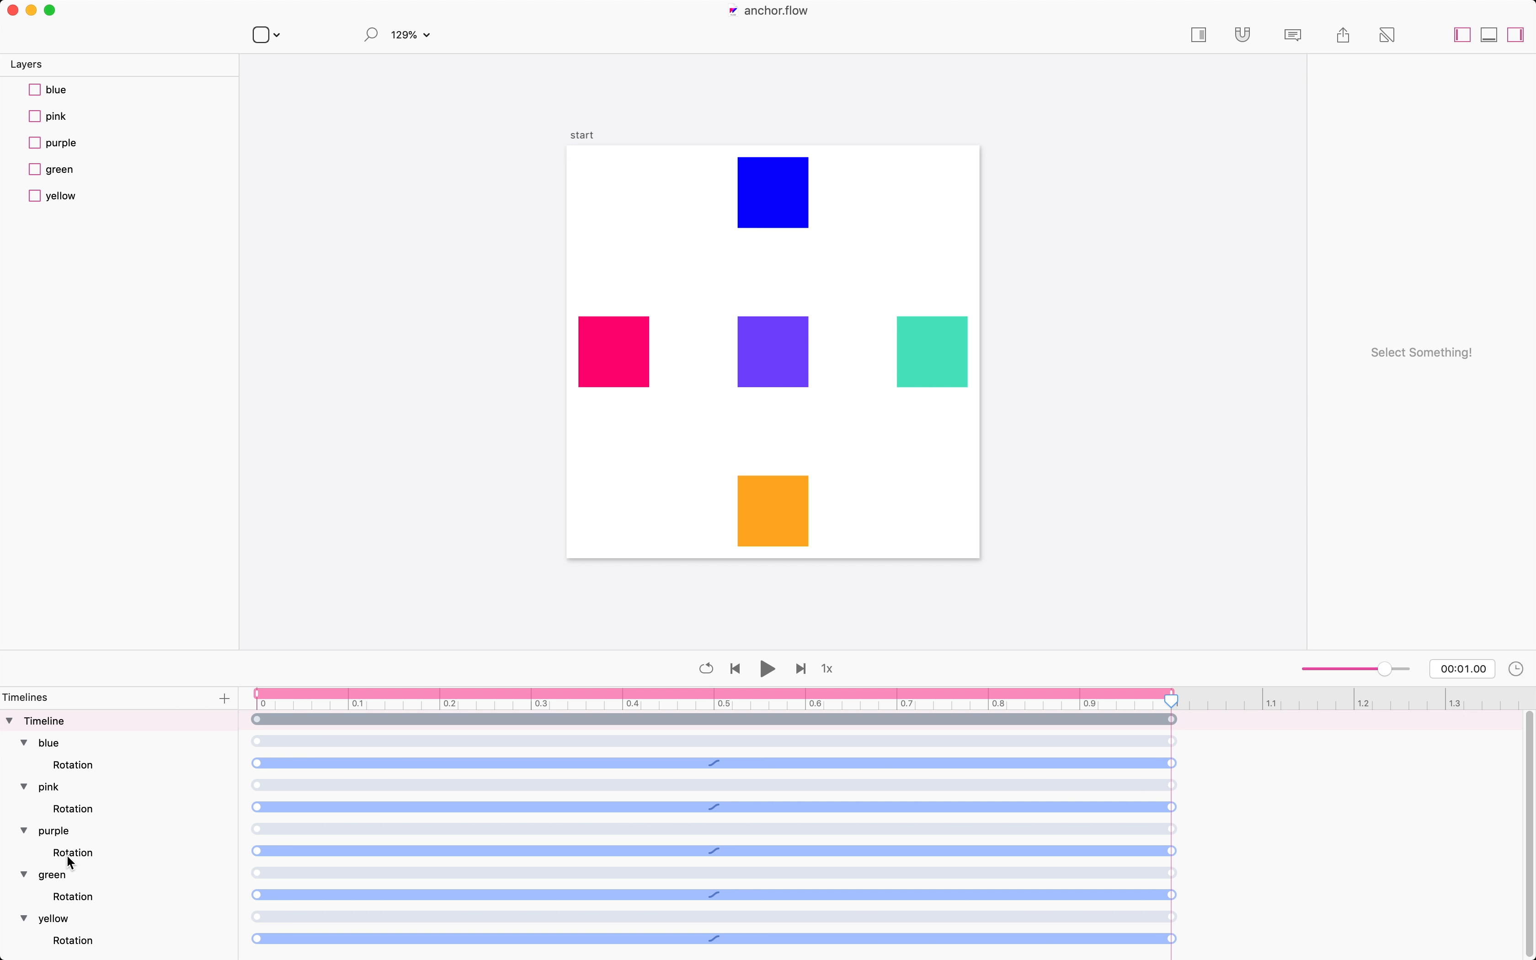
Step: Turn on Relative Mode and set the blue square's anchor to its bottom-center point
{"action": "left_click", "coordinate": [539, 346]}
{"action": "key", "text": "r"}
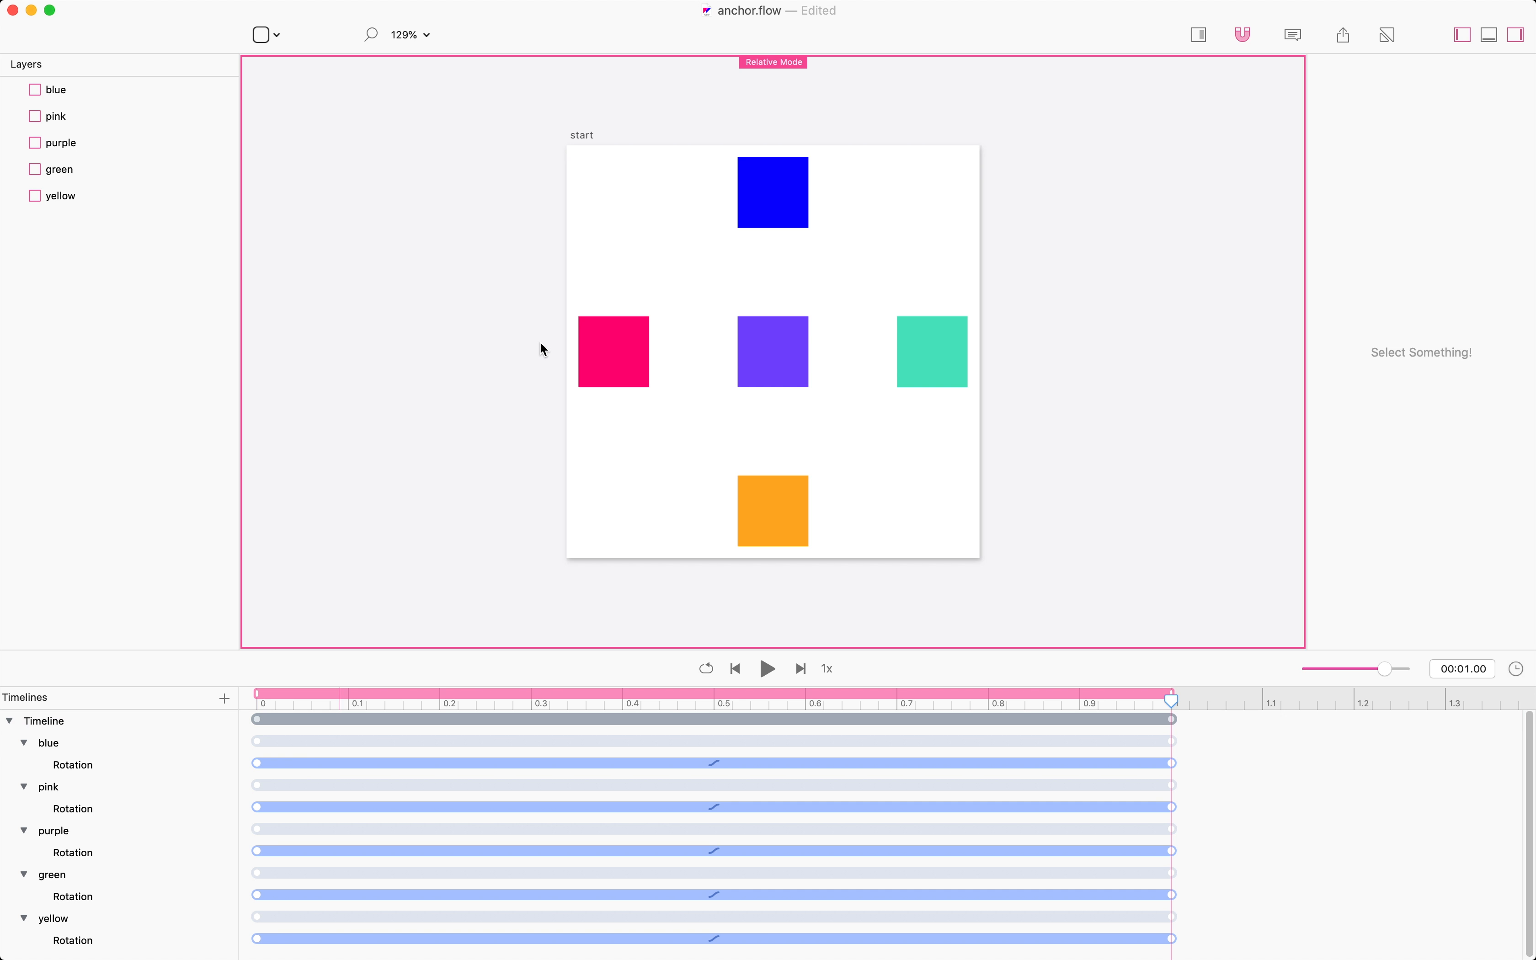
{"action": "left_click", "coordinate": [794, 197]}
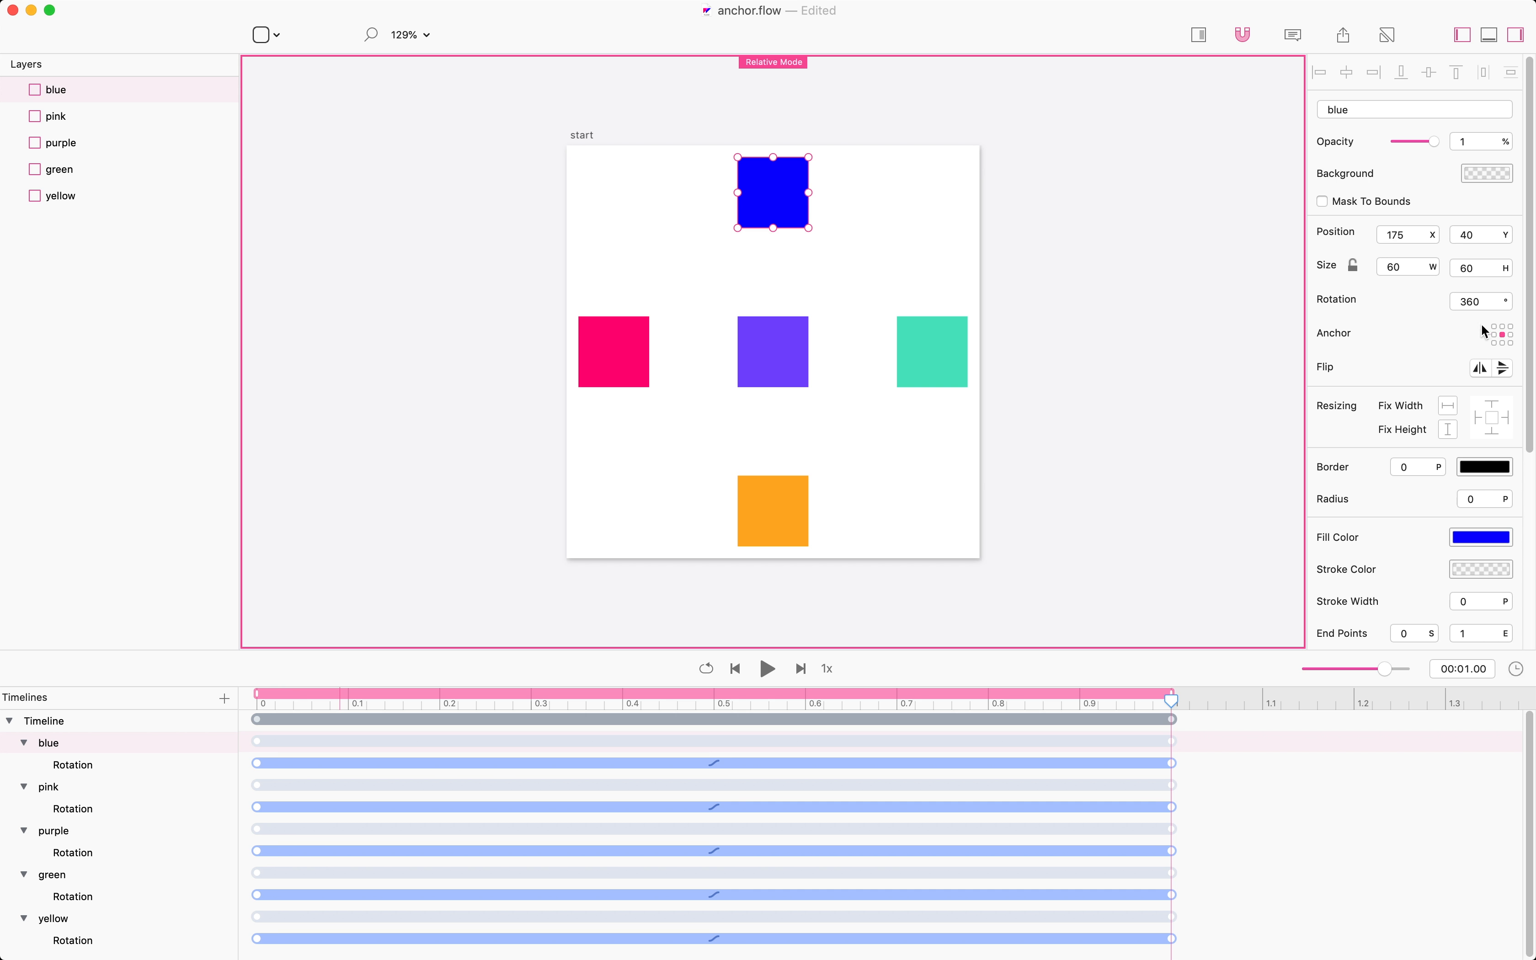
{"action": "left_click", "coordinate": [1502, 343]}
Step: Set the yellow square's anchor to top-center, the pink square's to middle-right and the green square's to middle-left
{"action": "left_click", "coordinate": [779, 486]}
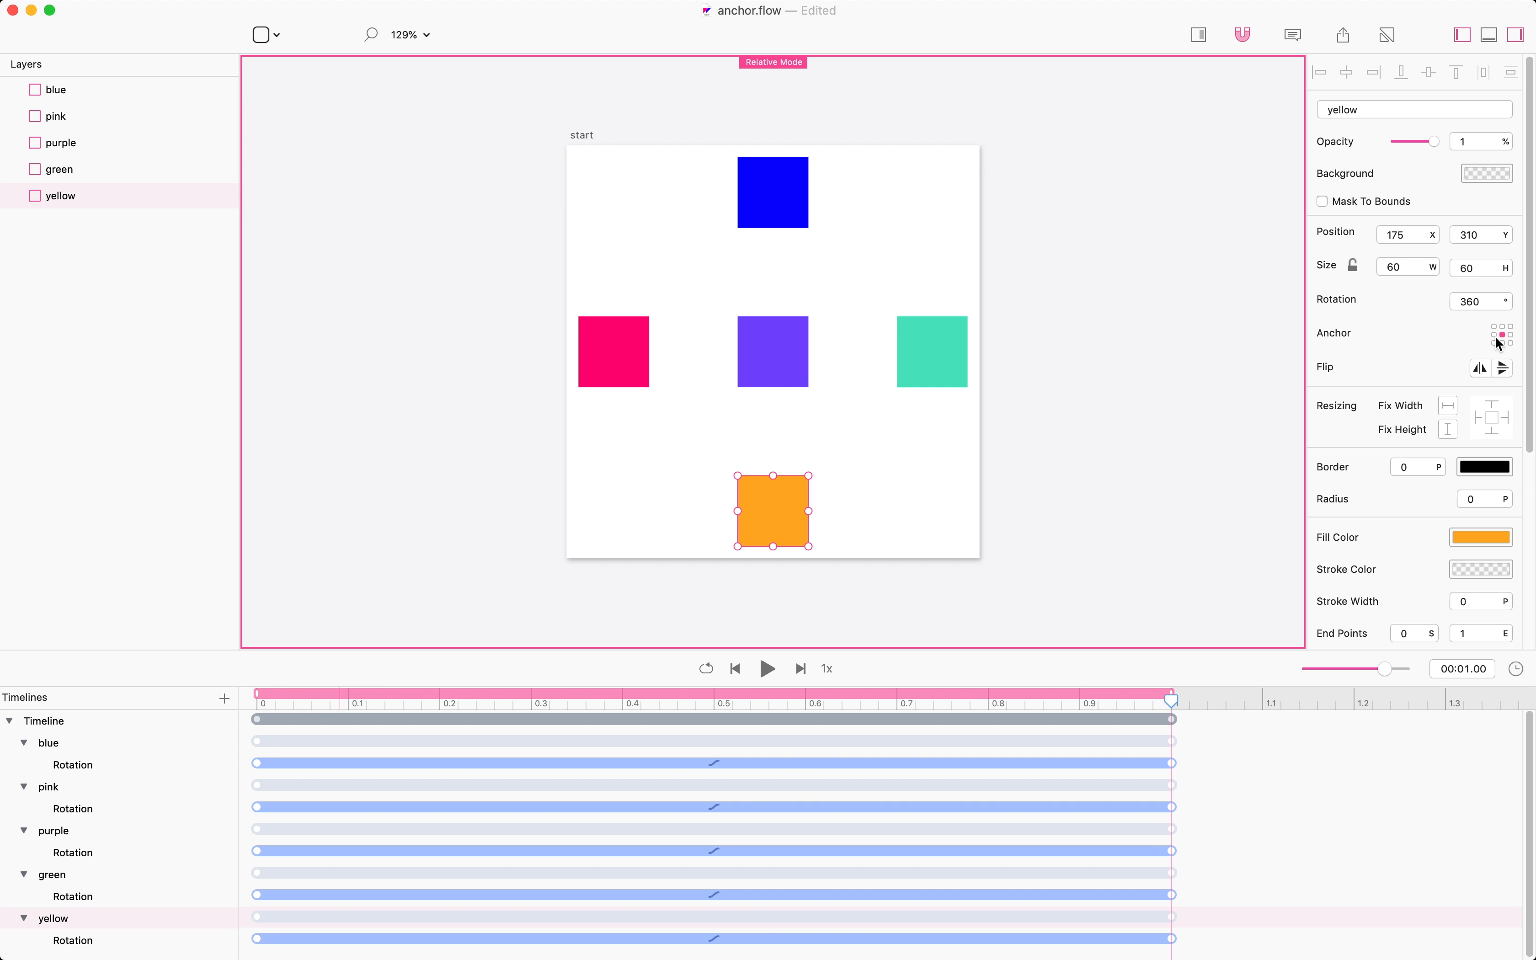
{"action": "left_click", "coordinate": [1501, 326]}
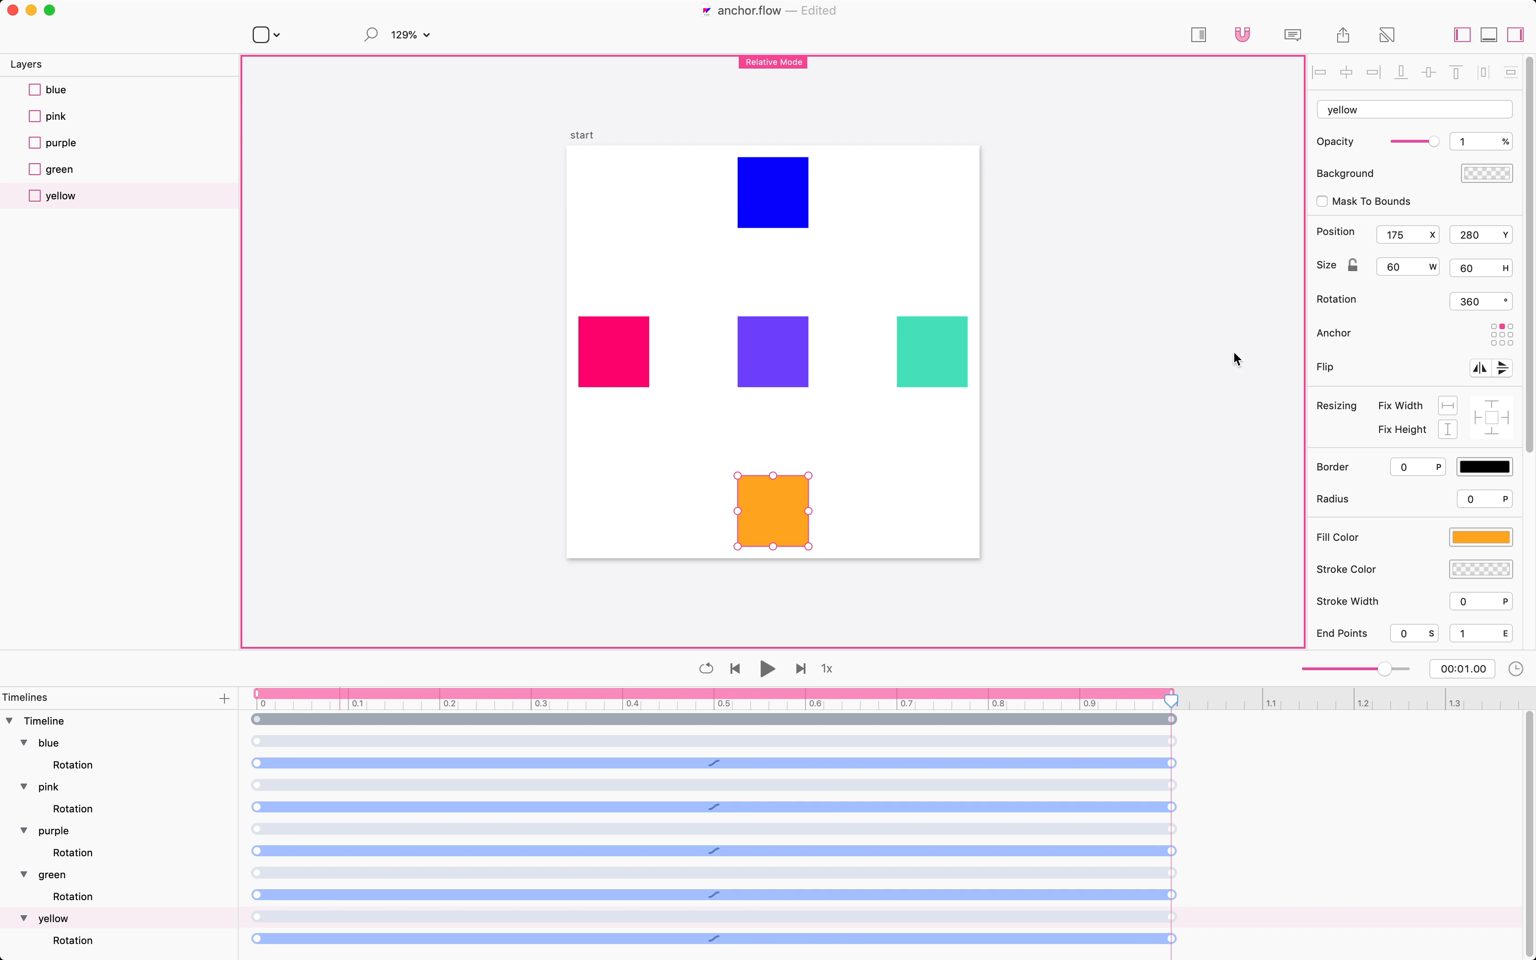
{"action": "left_click", "coordinate": [627, 345]}
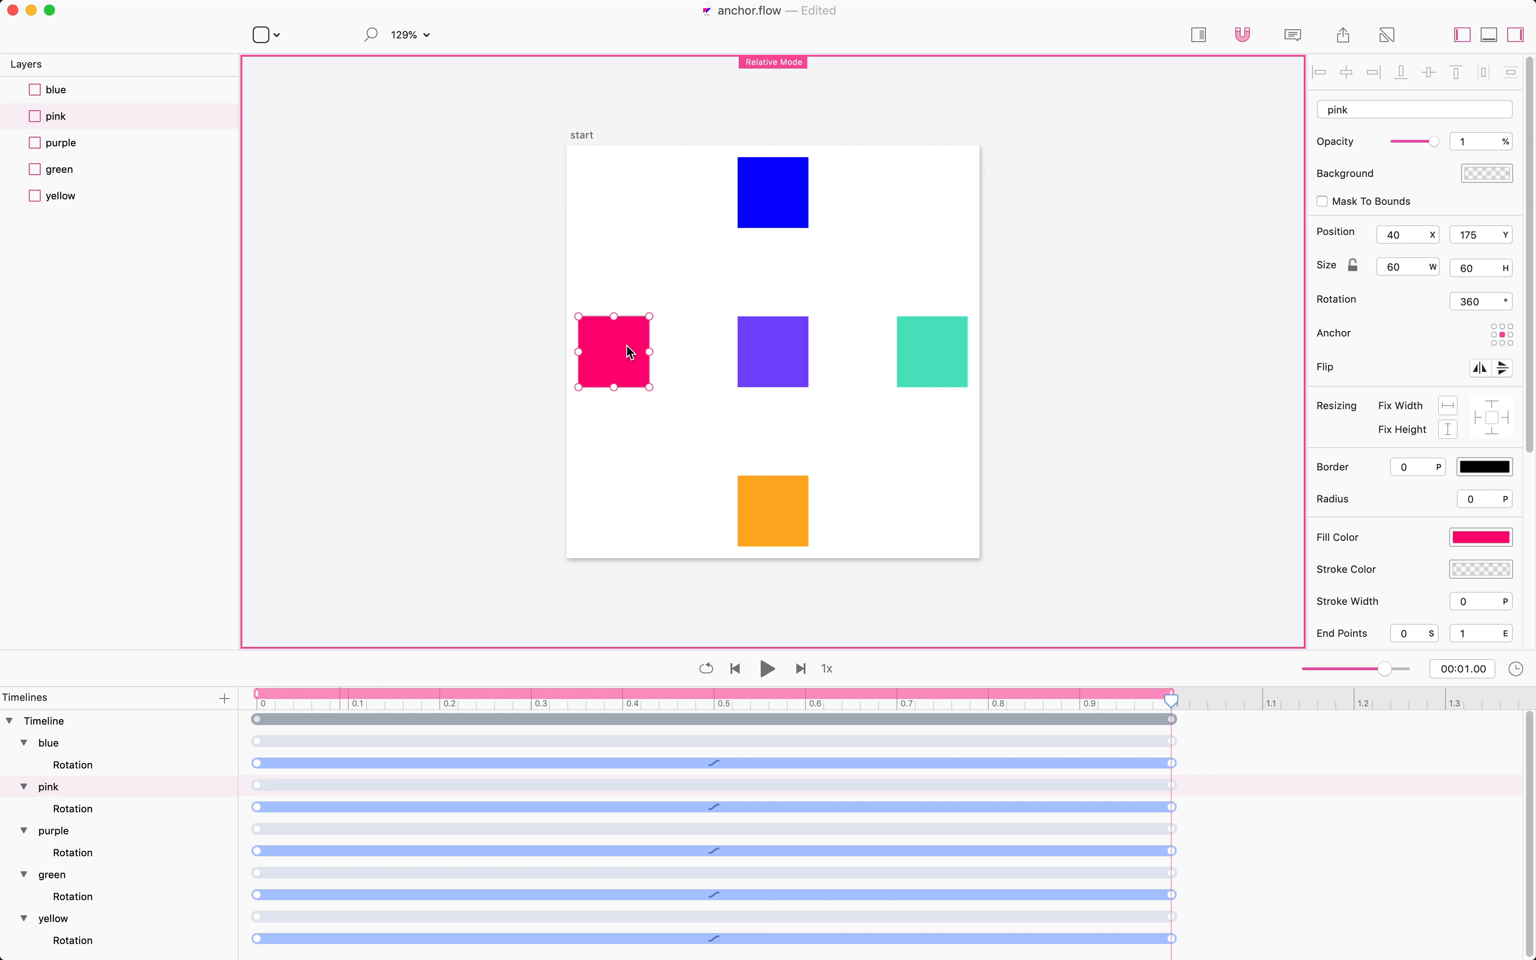
{"action": "left_click", "coordinate": [1510, 335]}
{"action": "left_click", "coordinate": [943, 348]}
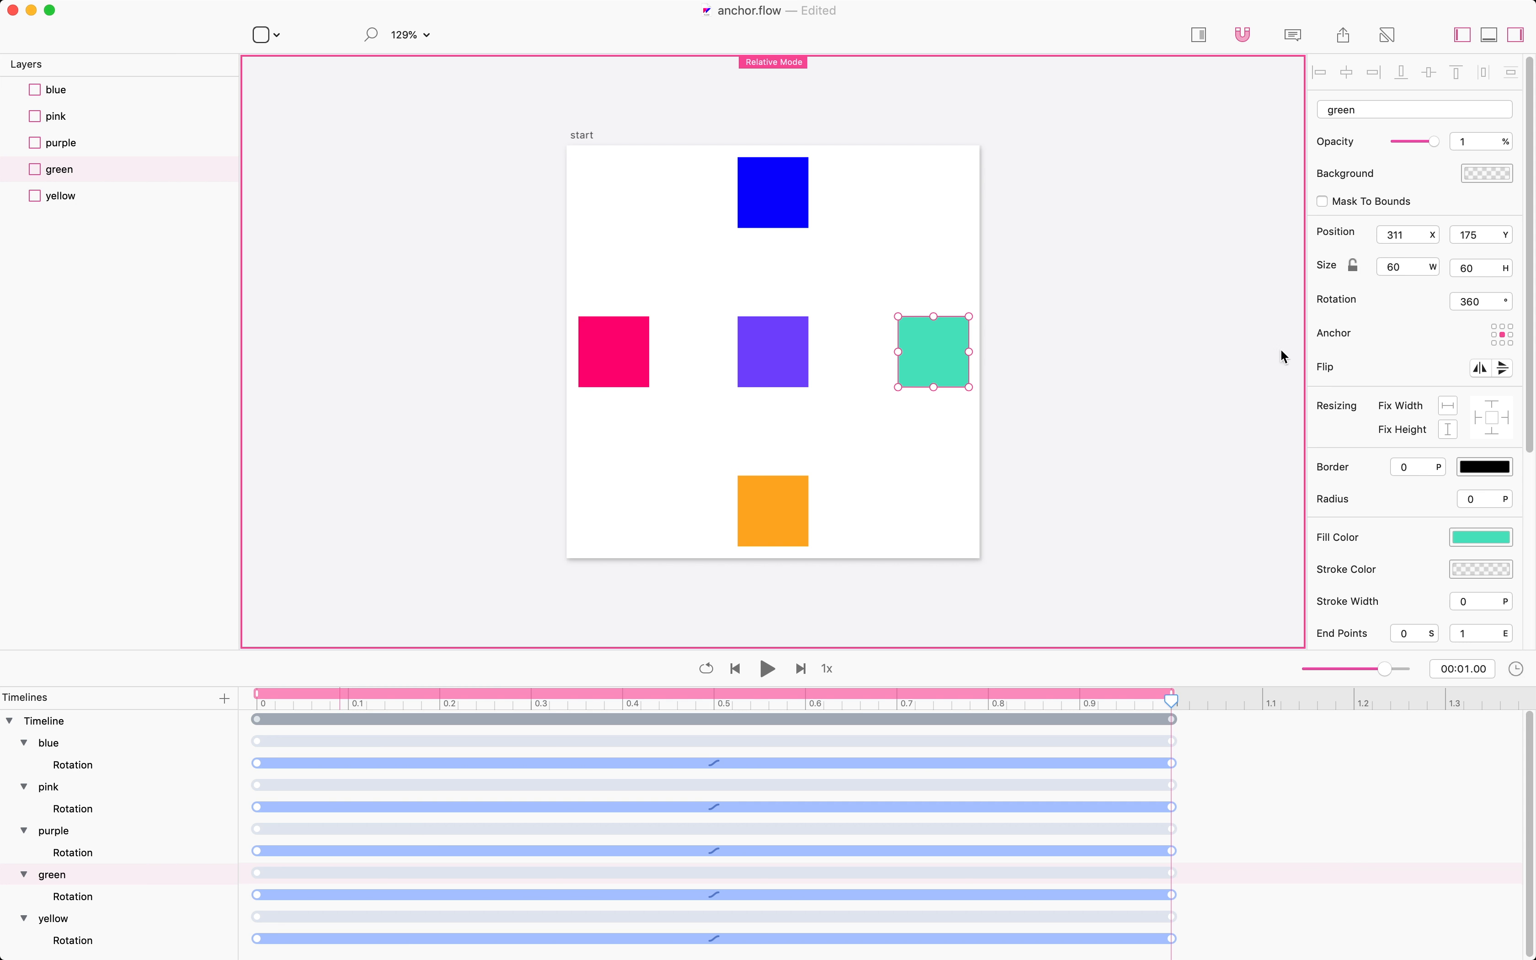
{"action": "left_click", "coordinate": [1493, 335]}
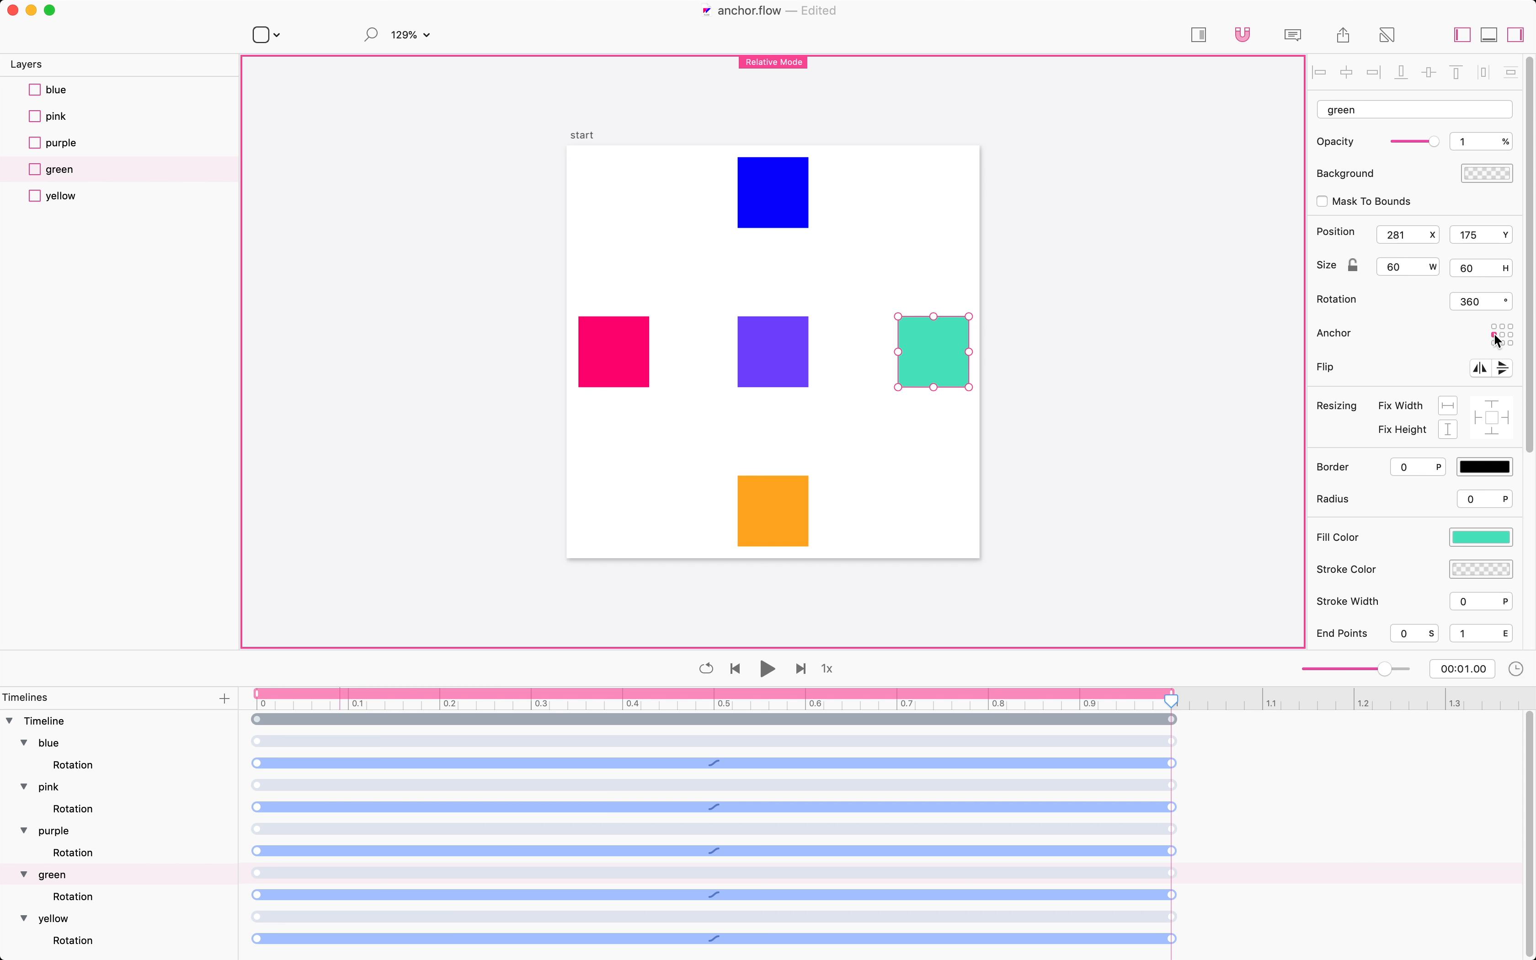
Step: Deselect everything and play the animation several times to examine how the squares rotate around their new anchors
{"action": "left_click", "coordinate": [1145, 331]}
{"action": "key", "text": "space"}
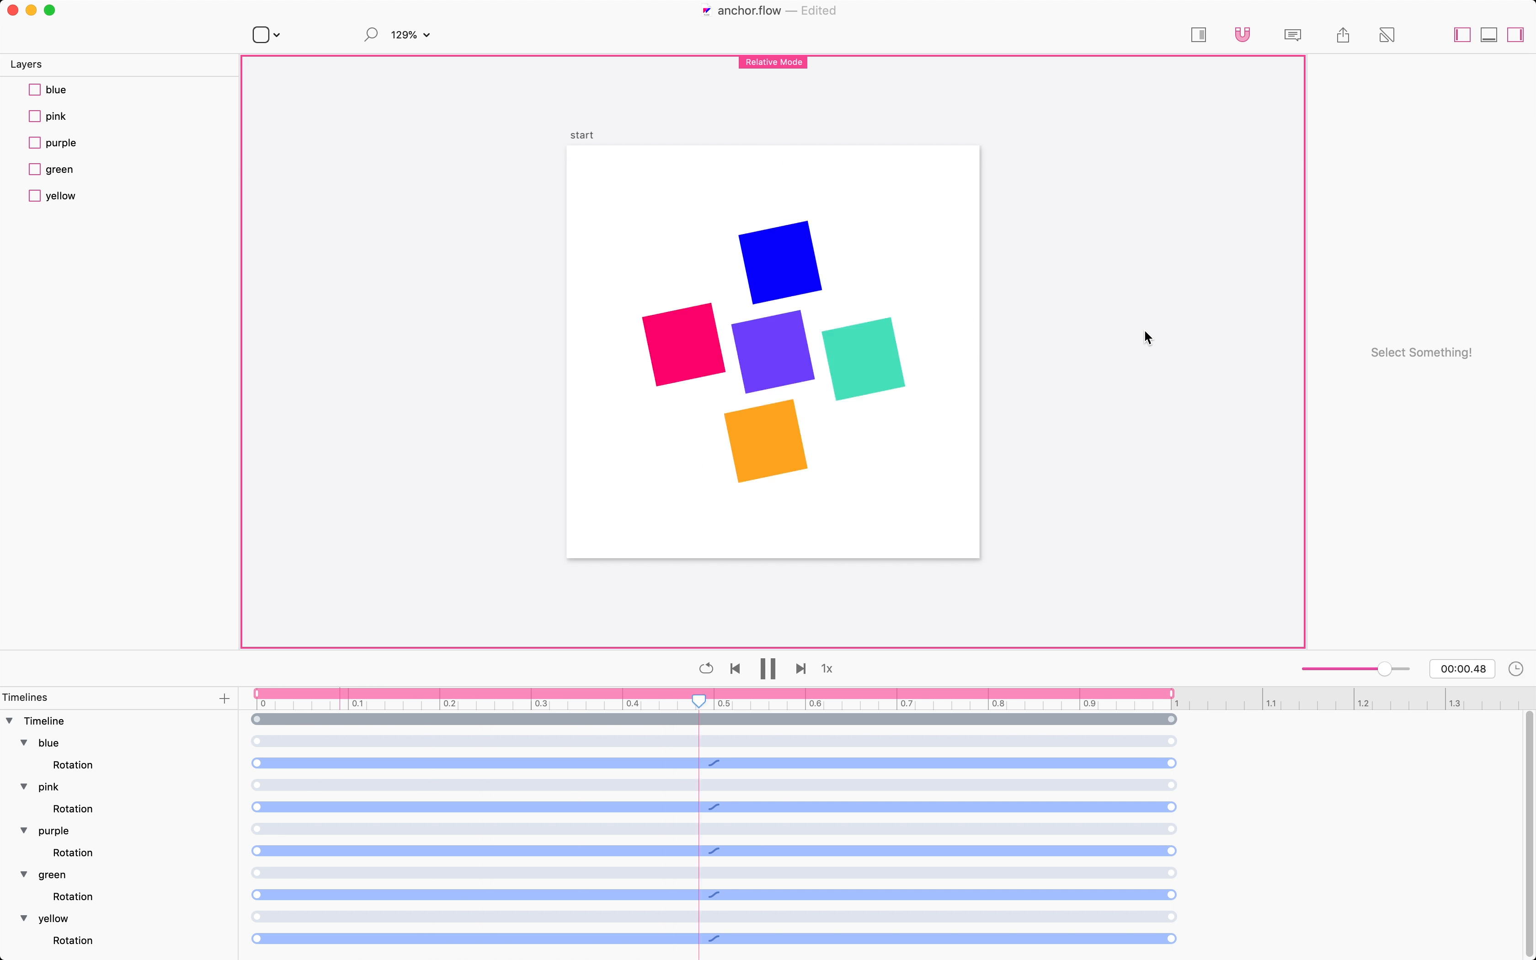
{"action": "key", "text": "space"}
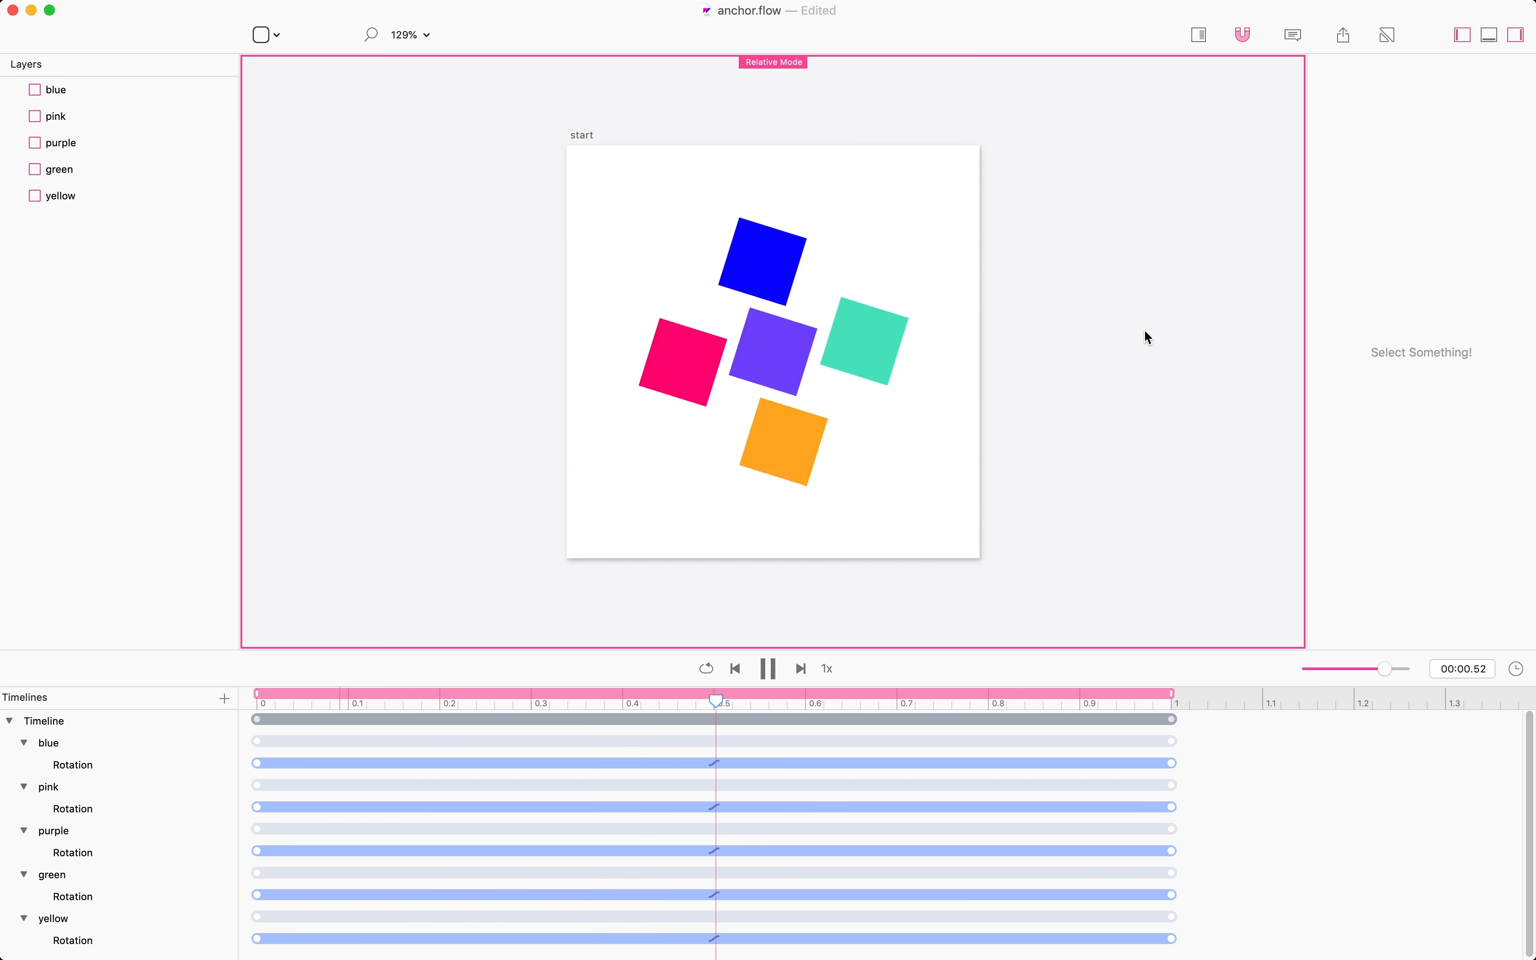
{"action": "key", "text": "space"}
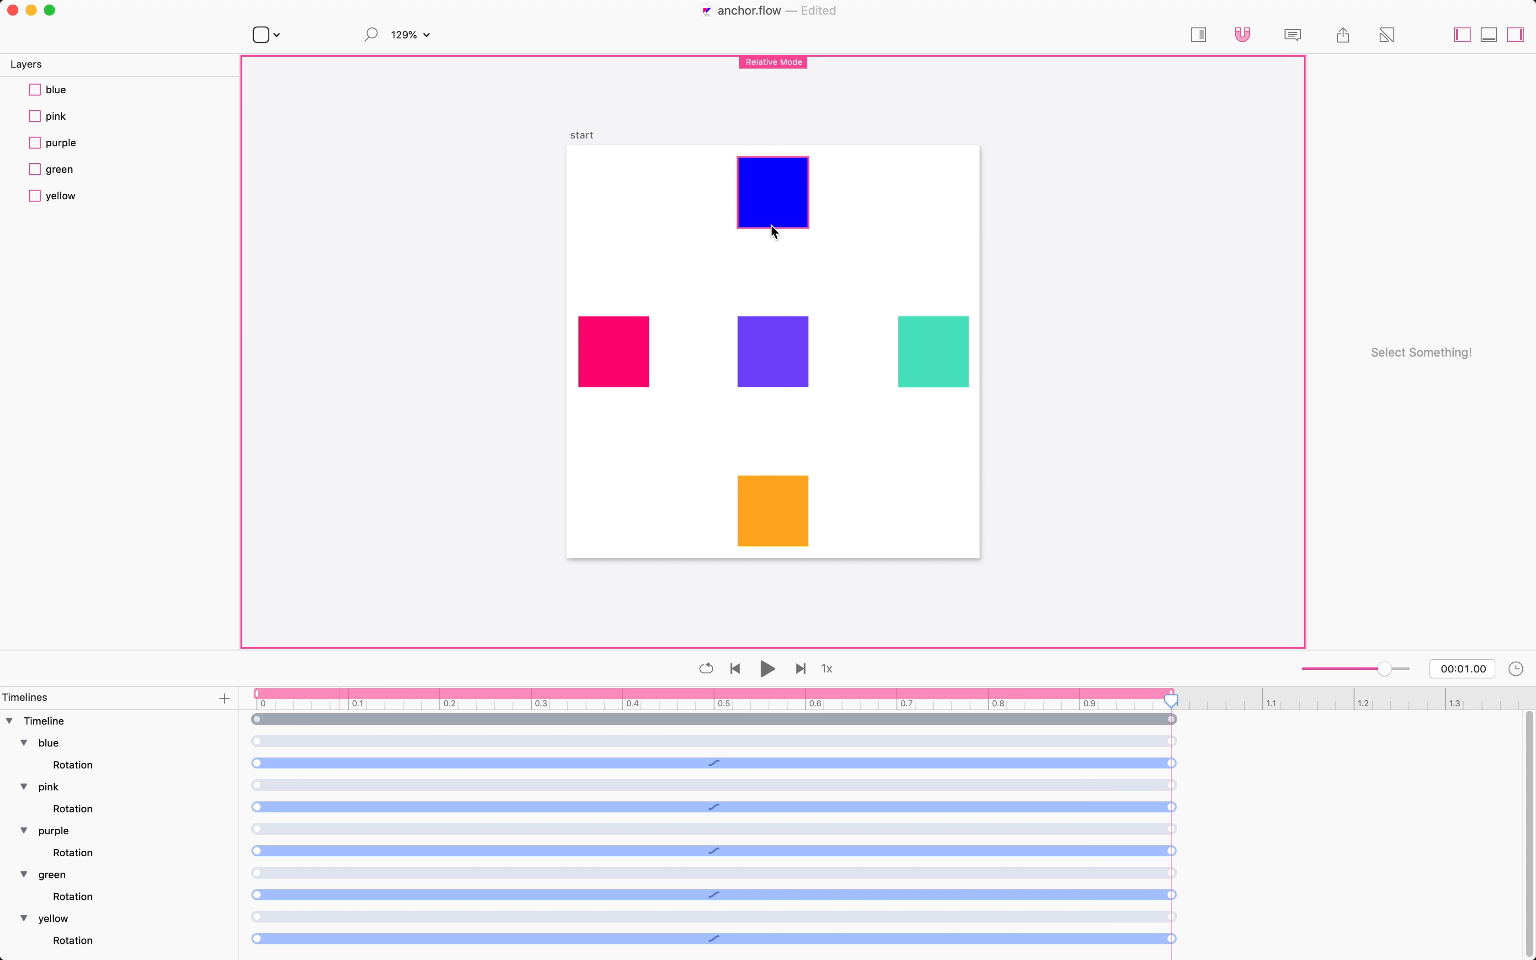
{"action": "key", "text": "space"}
{"action": "key", "text": "space"}
{"action": "key", "text": "space"}
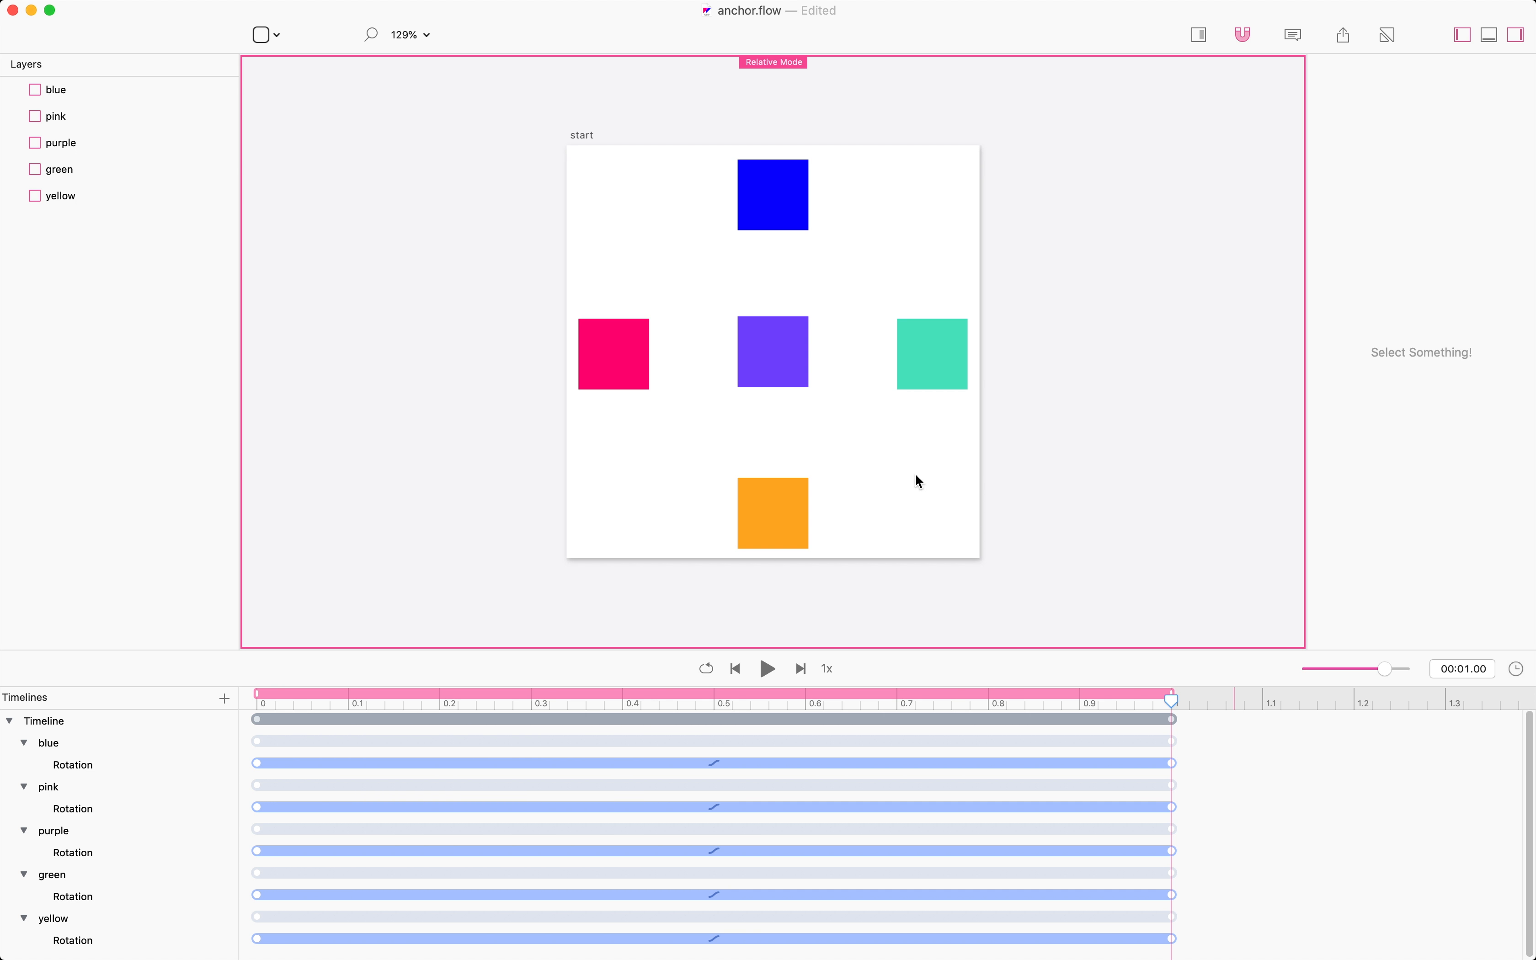
Step: Delete the pink, blue, green and yellow layers, keeping only the purple square
{"action": "left_click", "coordinate": [91, 117]}
{"action": "left_click", "coordinate": [97, 89], "text": "super"}
{"action": "left_click", "coordinate": [79, 170], "text": "super"}
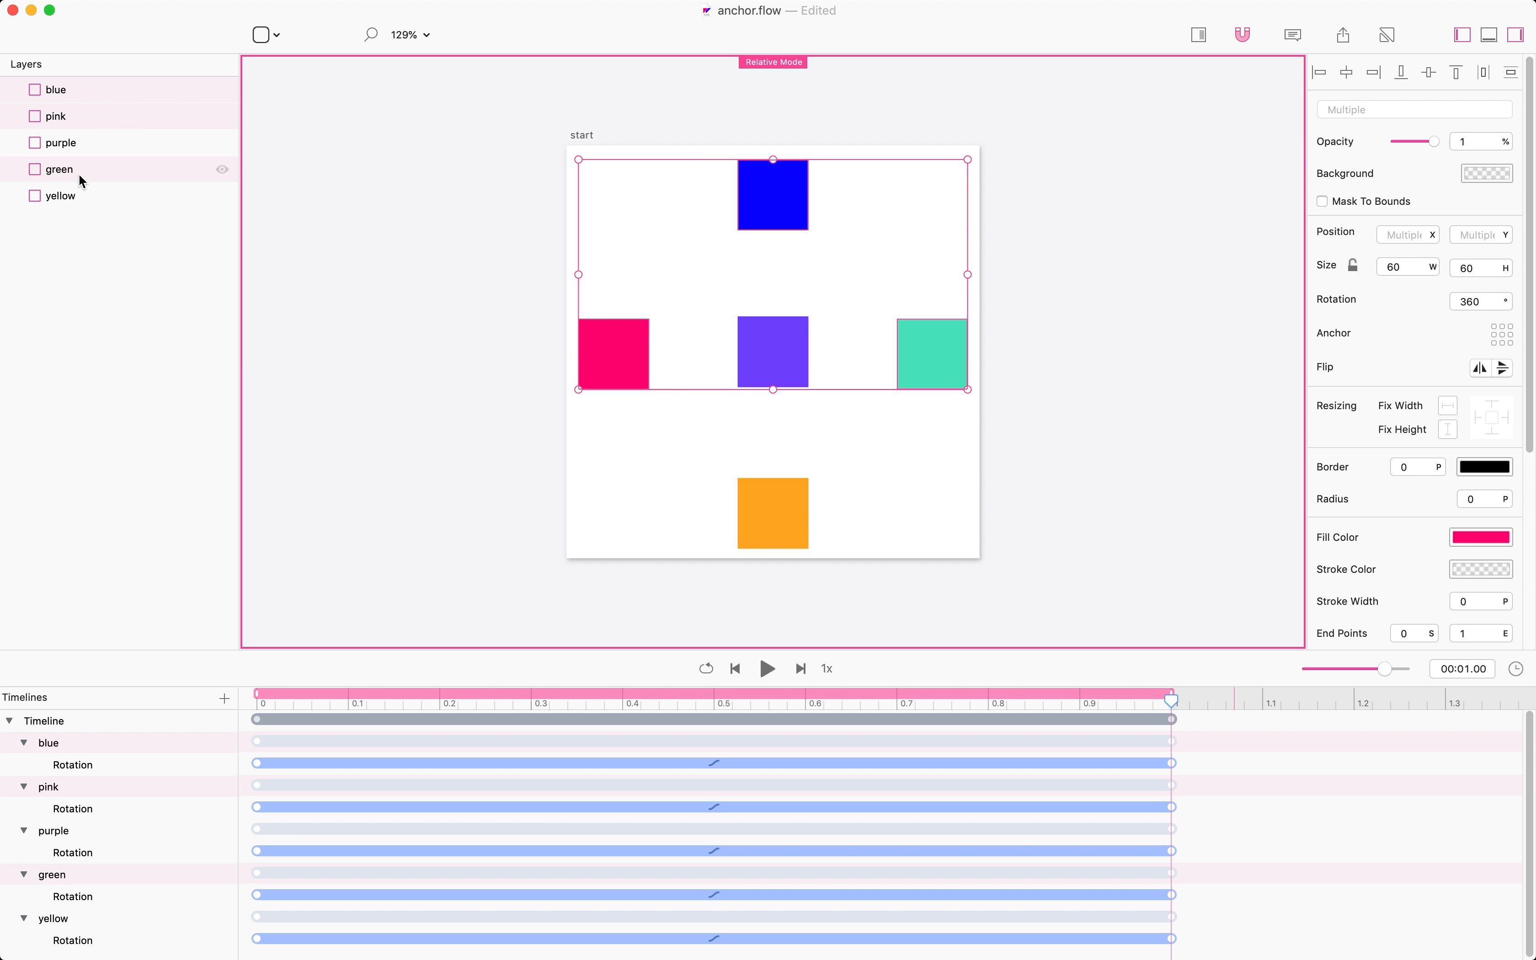
{"action": "left_click", "coordinate": [86, 196], "text": "super"}
{"action": "key", "text": "Delete"}
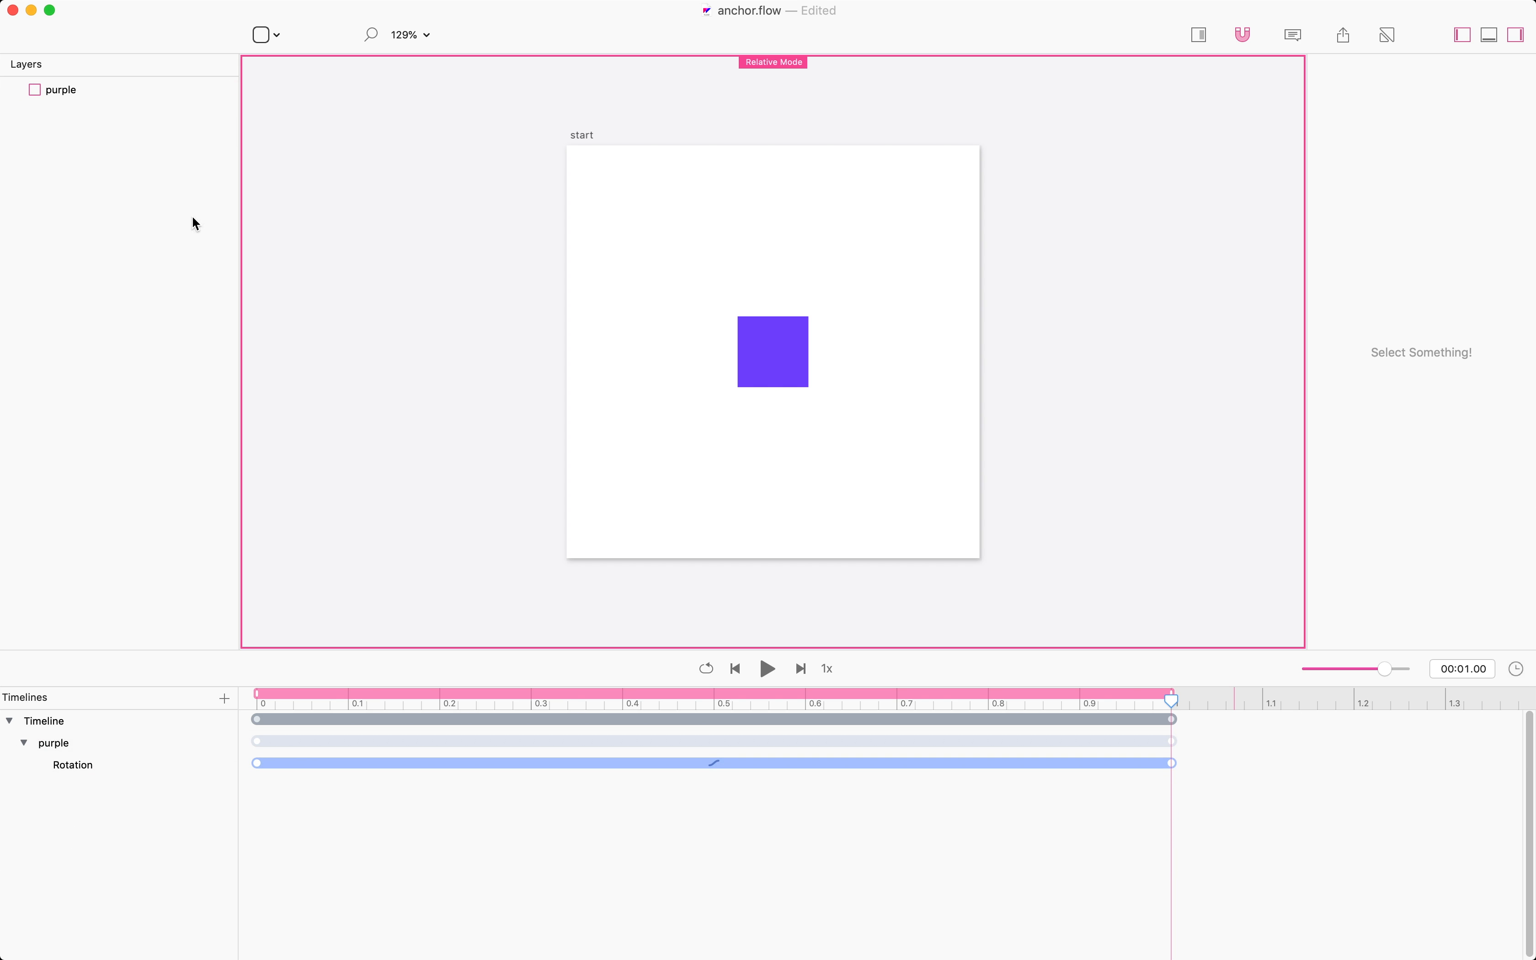
Step: Set the purple square's anchor to its top-left corner and play its rotation before and after the change
{"action": "key", "text": "space"}
{"action": "left_click", "coordinate": [780, 359]}
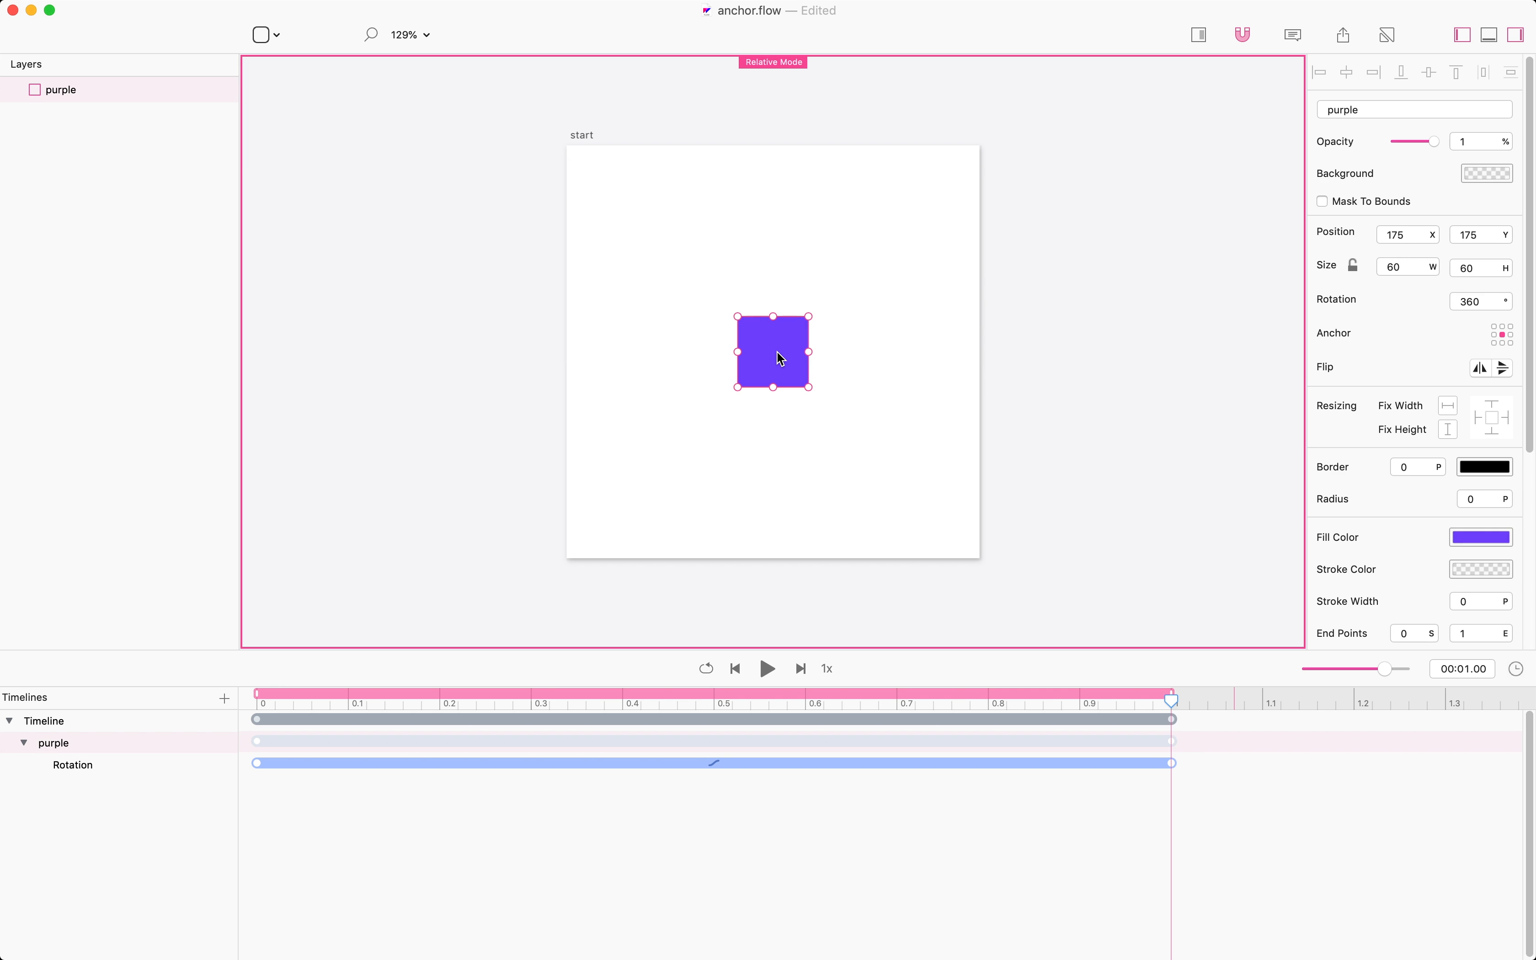
{"action": "left_click", "coordinate": [1495, 327]}
{"action": "key", "text": "space"}
Step: Turn off Relative Mode and replay the purple square's rotation with nothing selected
{"action": "key", "text": "super+r"}
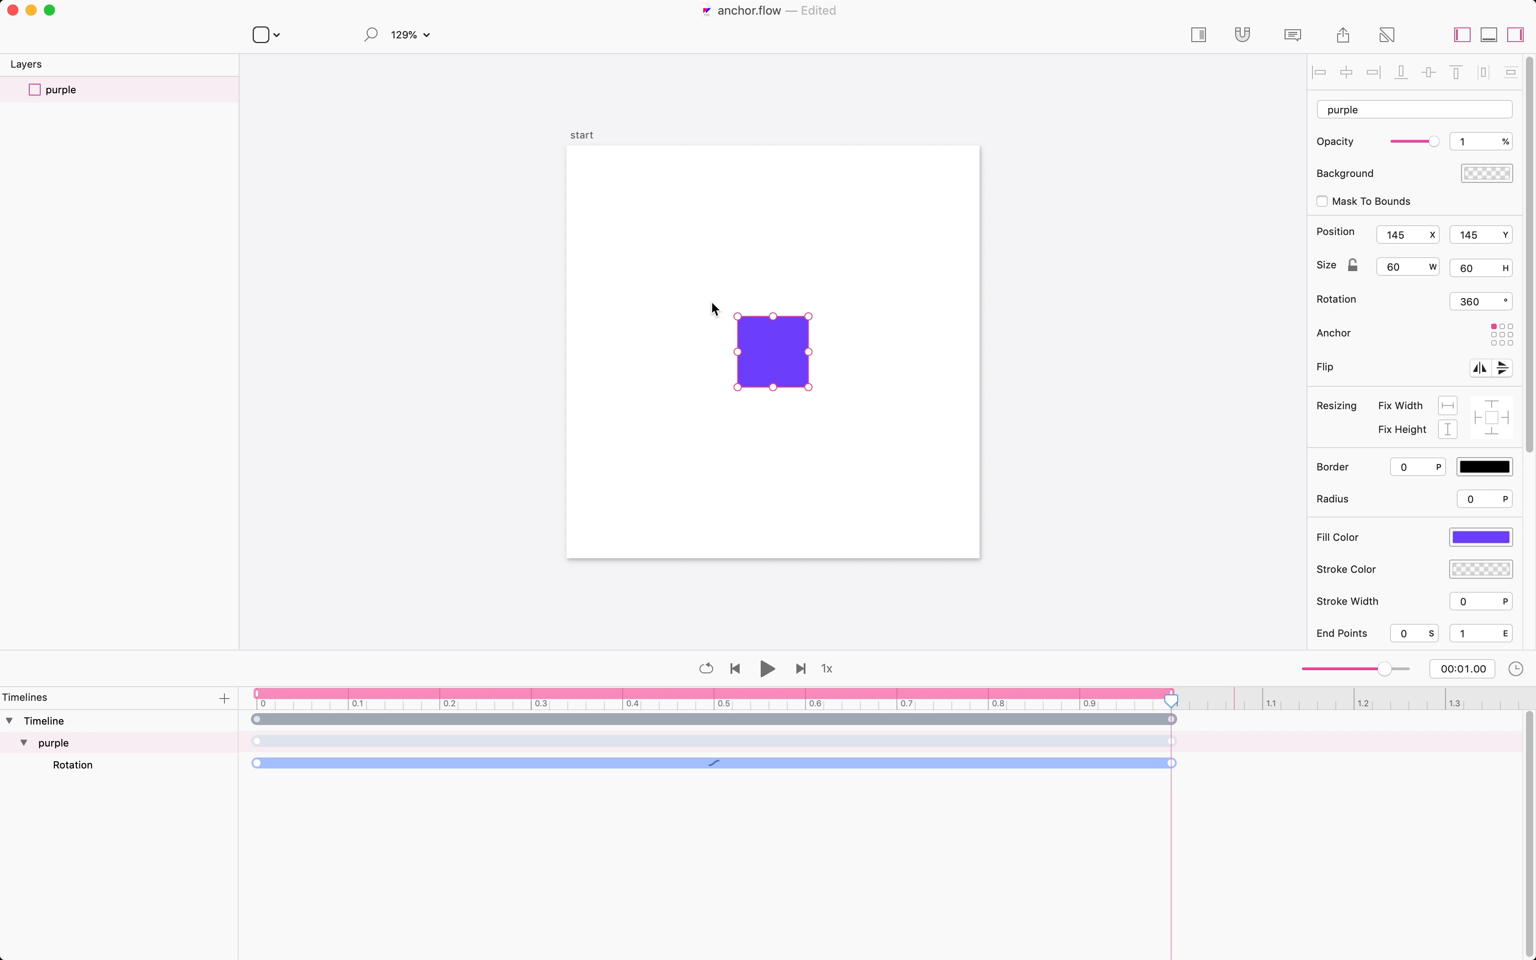
{"action": "left_click", "coordinate": [709, 305]}
{"action": "key", "text": "space"}
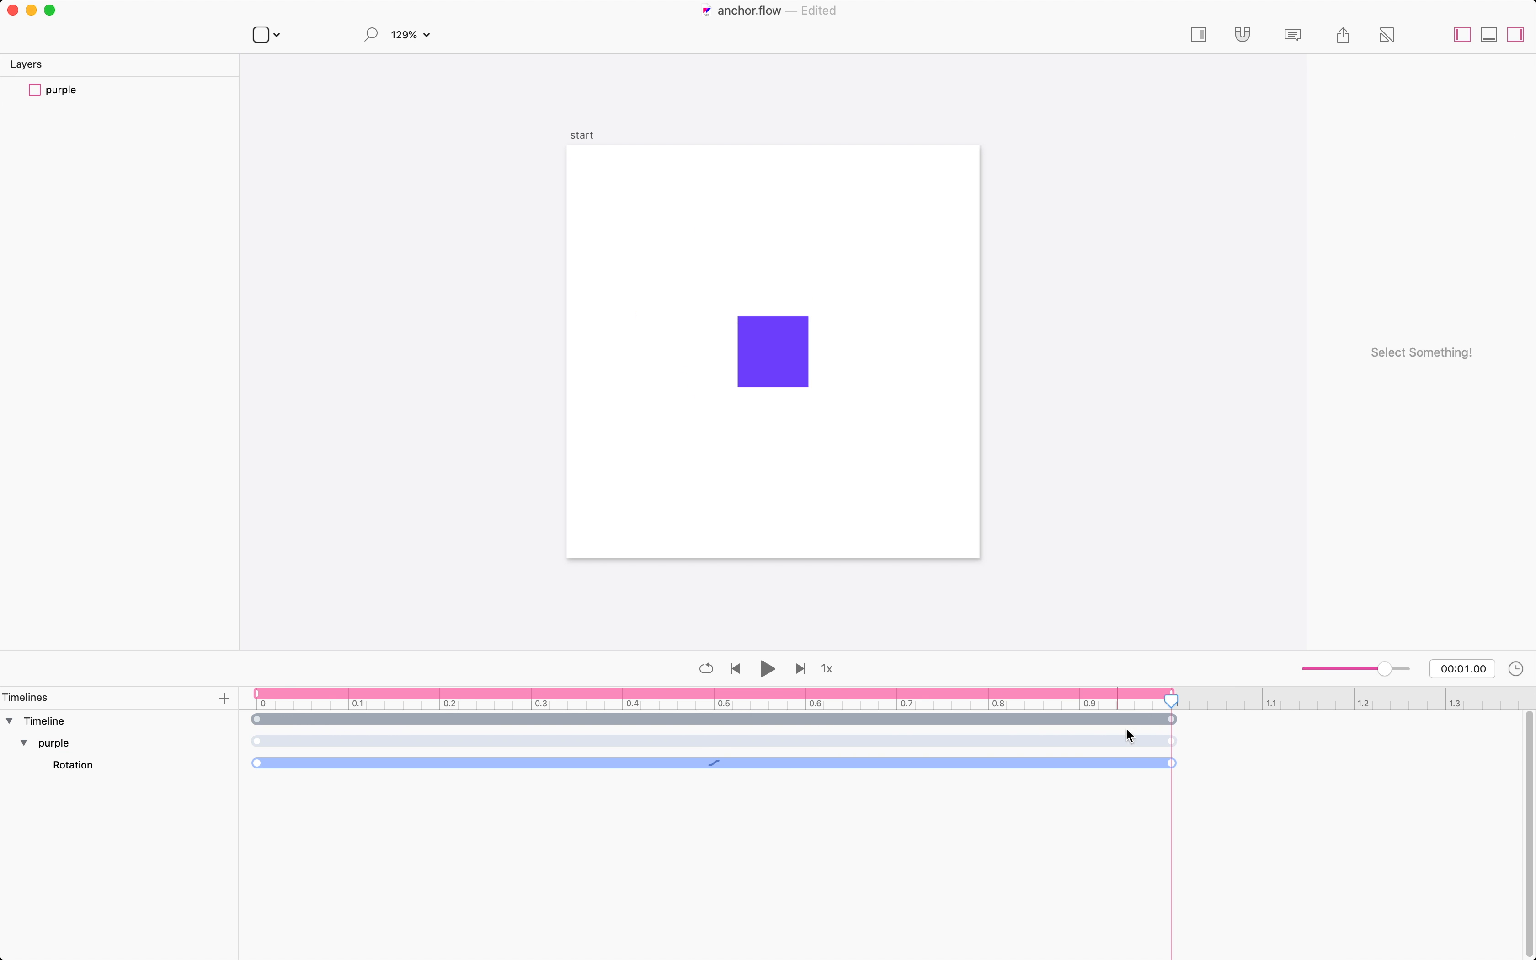
Step: Delete the purple square's Rotation keyframe at 1 second and play the timeline
{"action": "left_click", "coordinate": [1171, 763]}
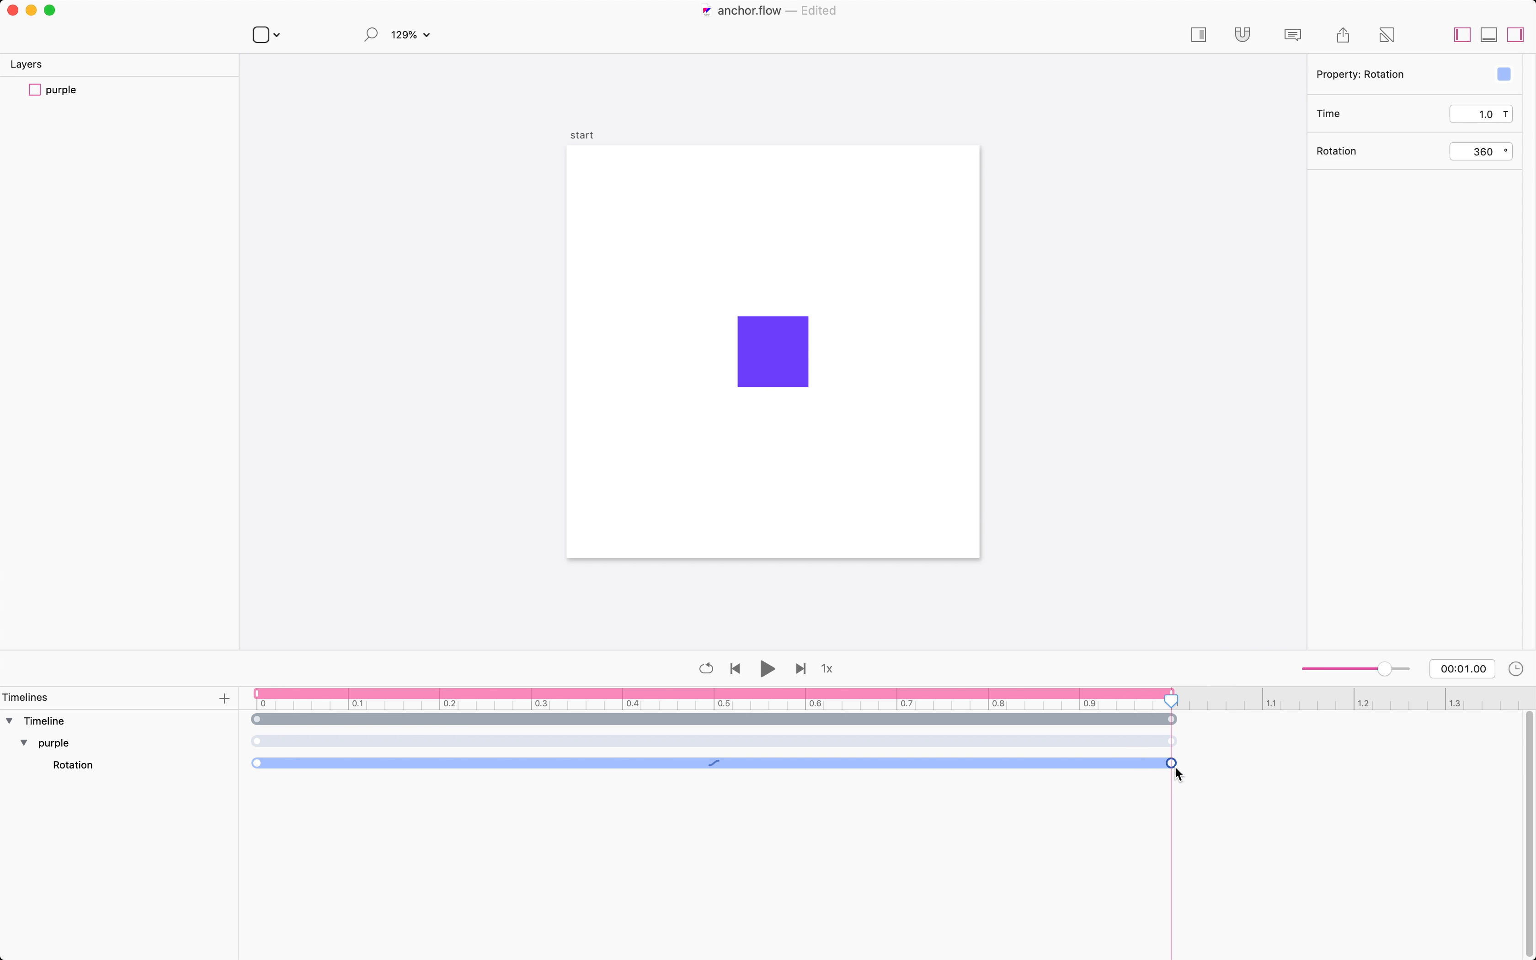
{"action": "key", "text": "BackSpace"}
{"action": "key", "text": "space"}
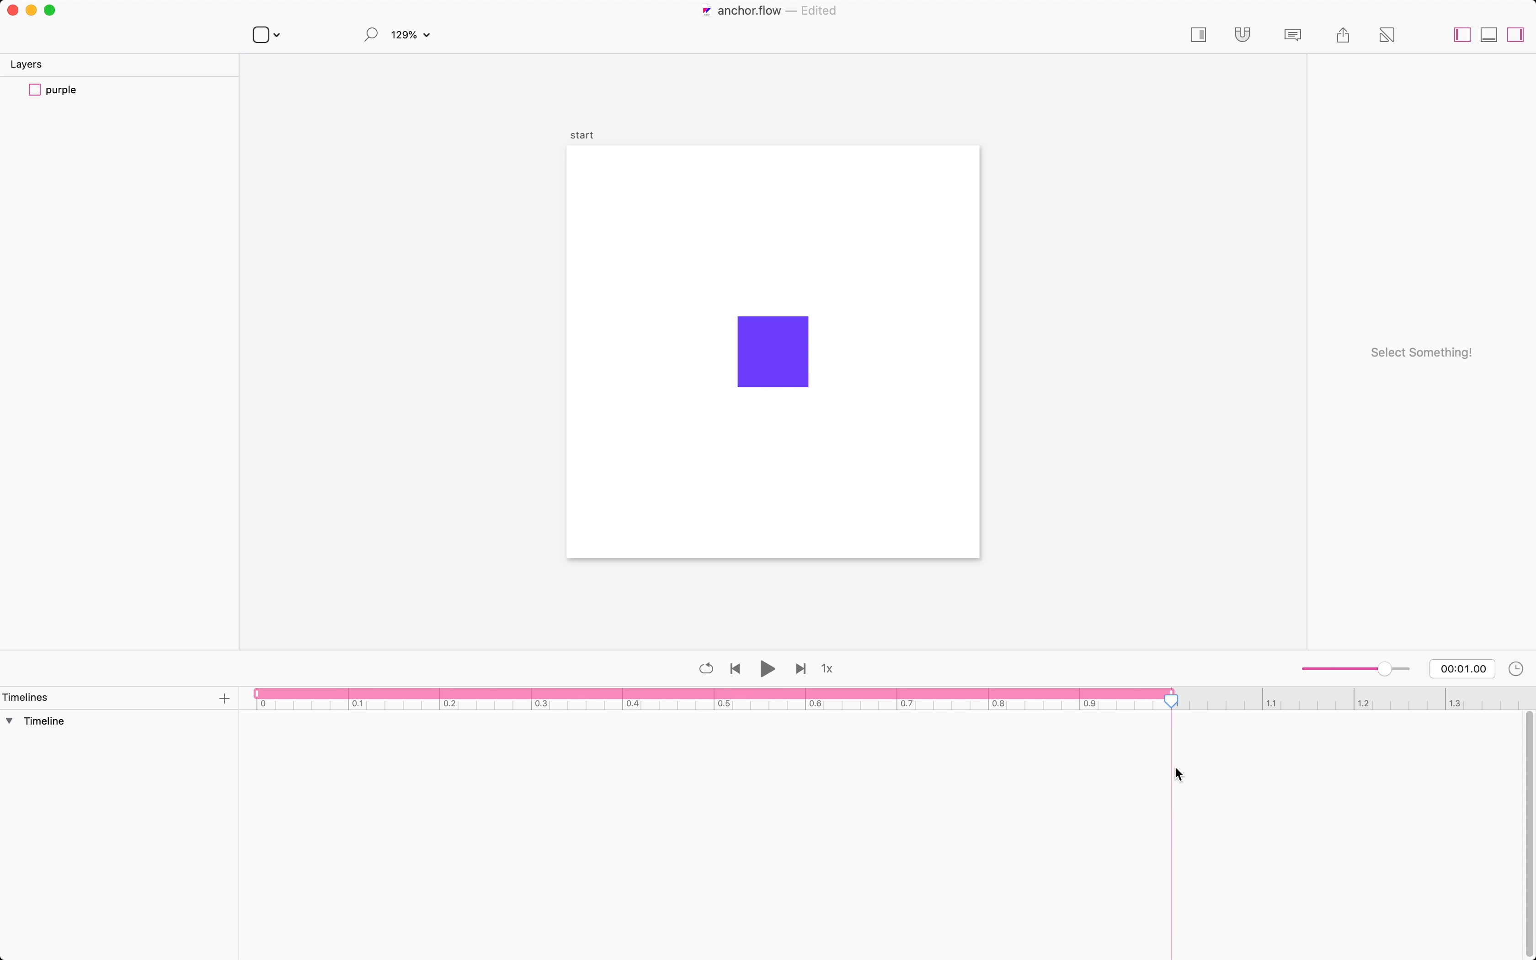
{"action": "key", "text": "space"}
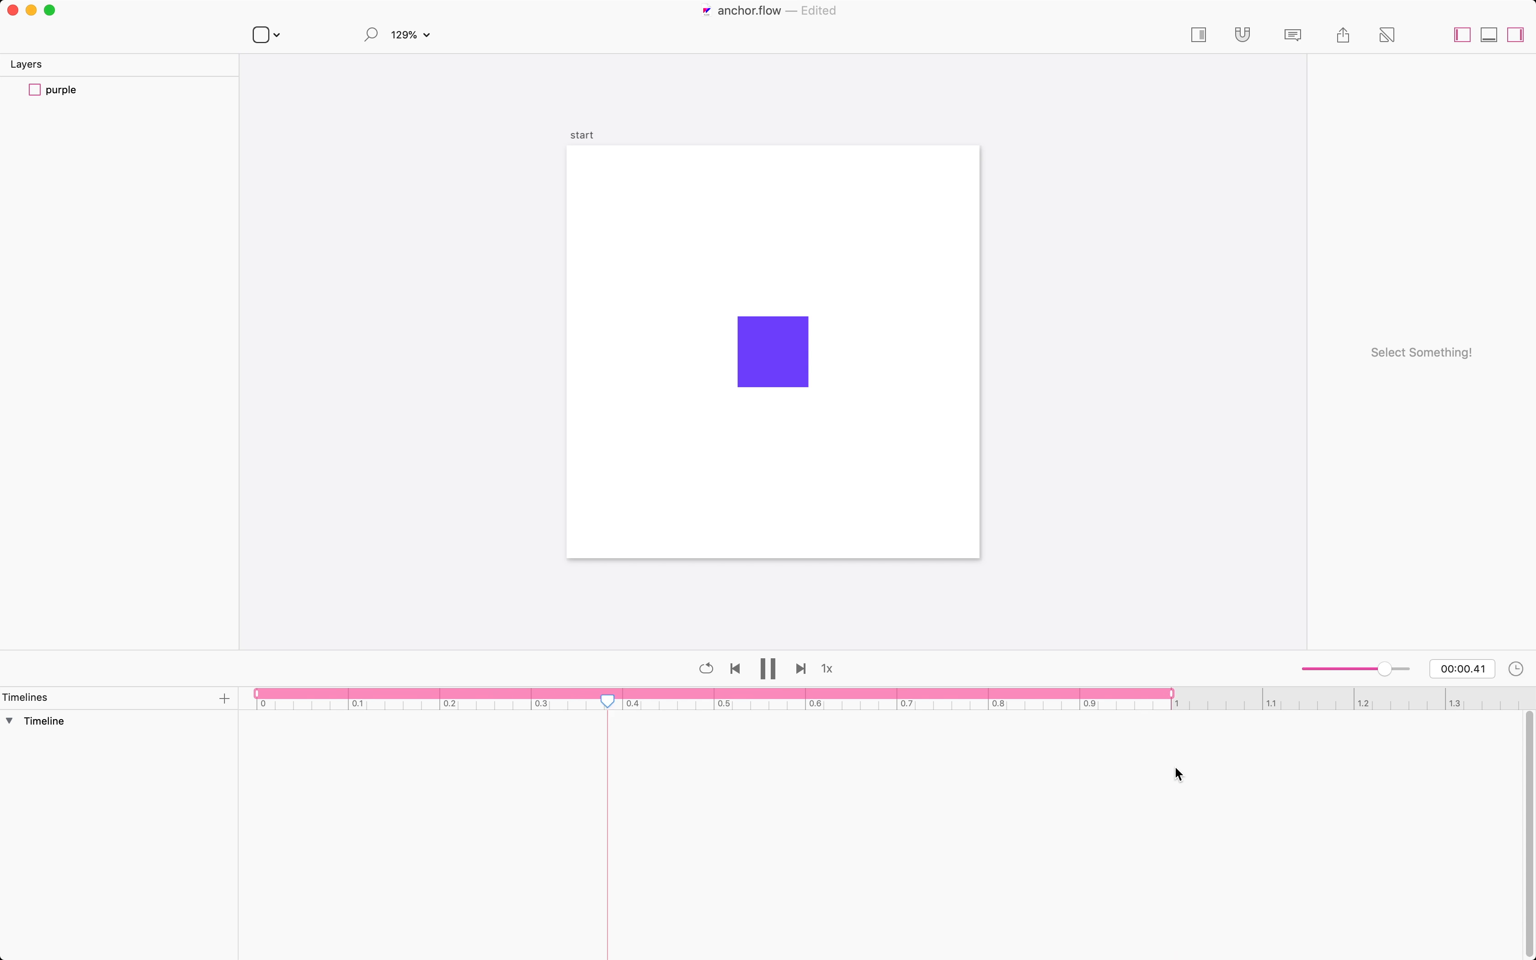
Step: With the playhead at 1 second, set the purple square's anchor to bottom-left and play the animation
{"action": "left_click", "coordinate": [777, 365]}
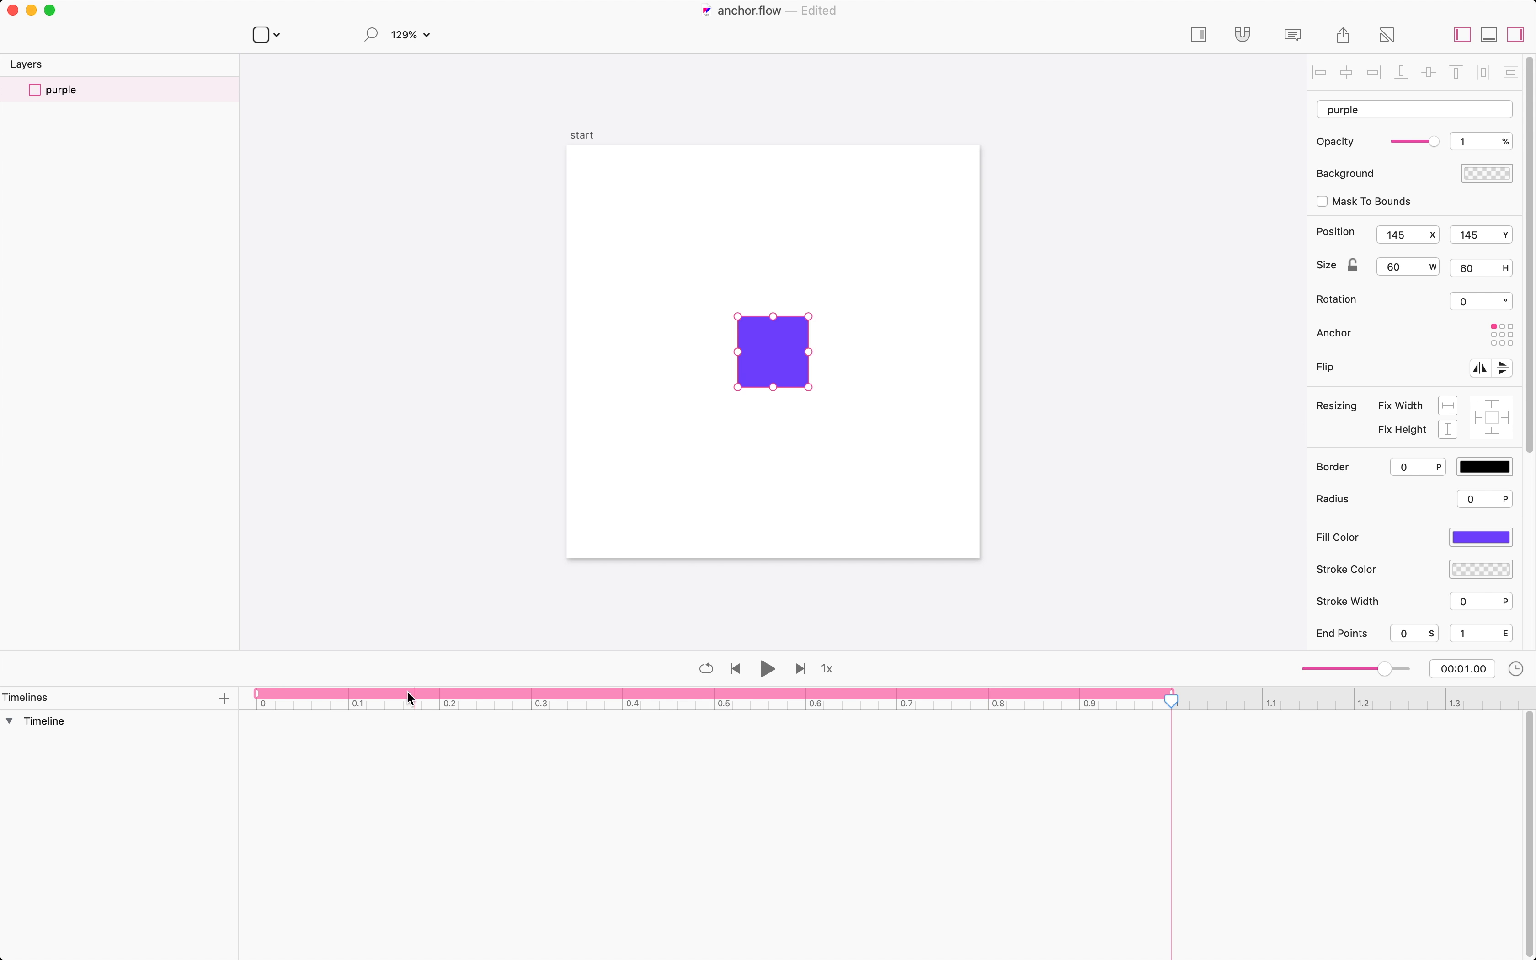
{"action": "left_click", "coordinate": [1495, 344]}
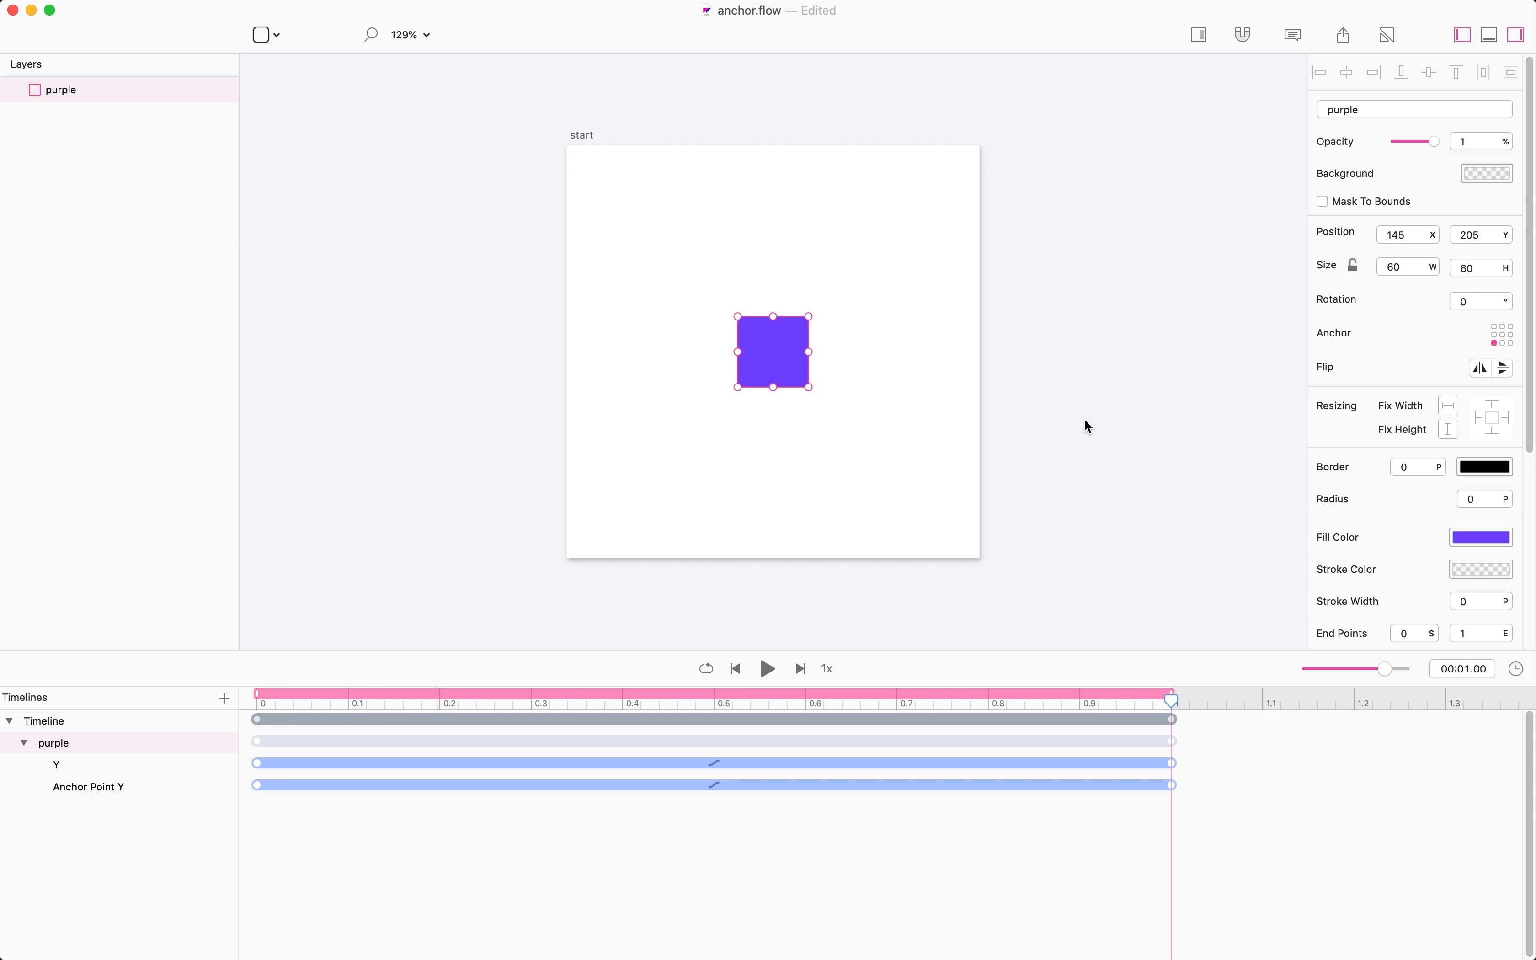
{"action": "key", "text": "space"}
{"action": "key", "text": "space"}
Step: Scrub the playhead to 0 and back to 1 second to compare the purple square's anchor and Y position
{"action": "left_click_drag", "start_coordinate": [1171, 700], "coordinate": [257, 700]}
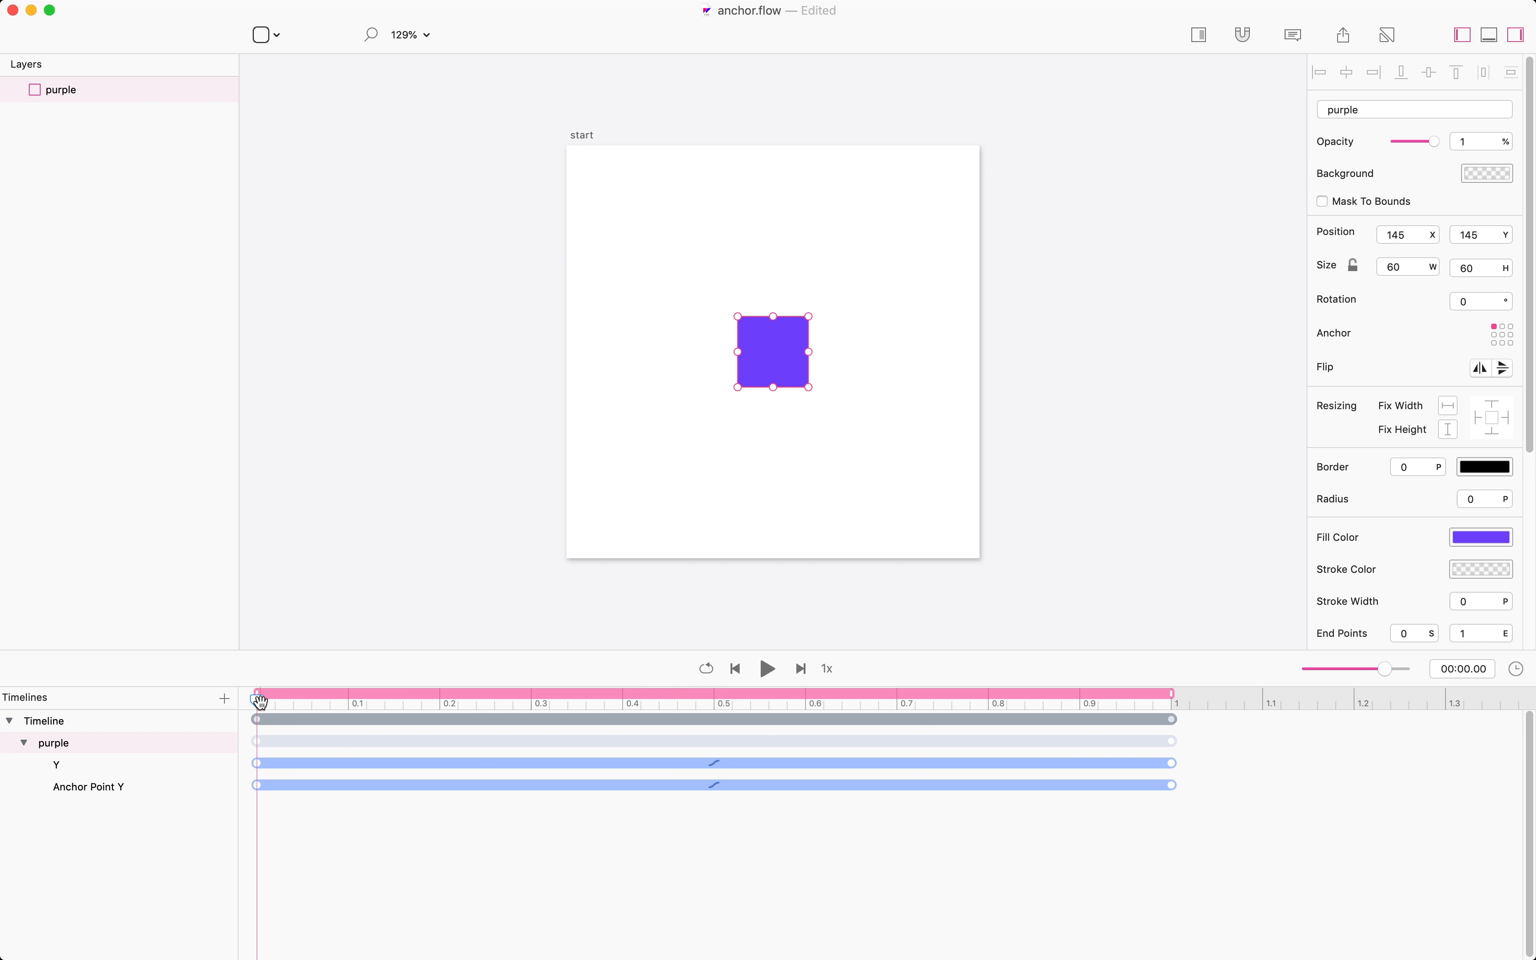
{"action": "left_click_drag", "start_coordinate": [257, 700], "coordinate": [1234, 663]}
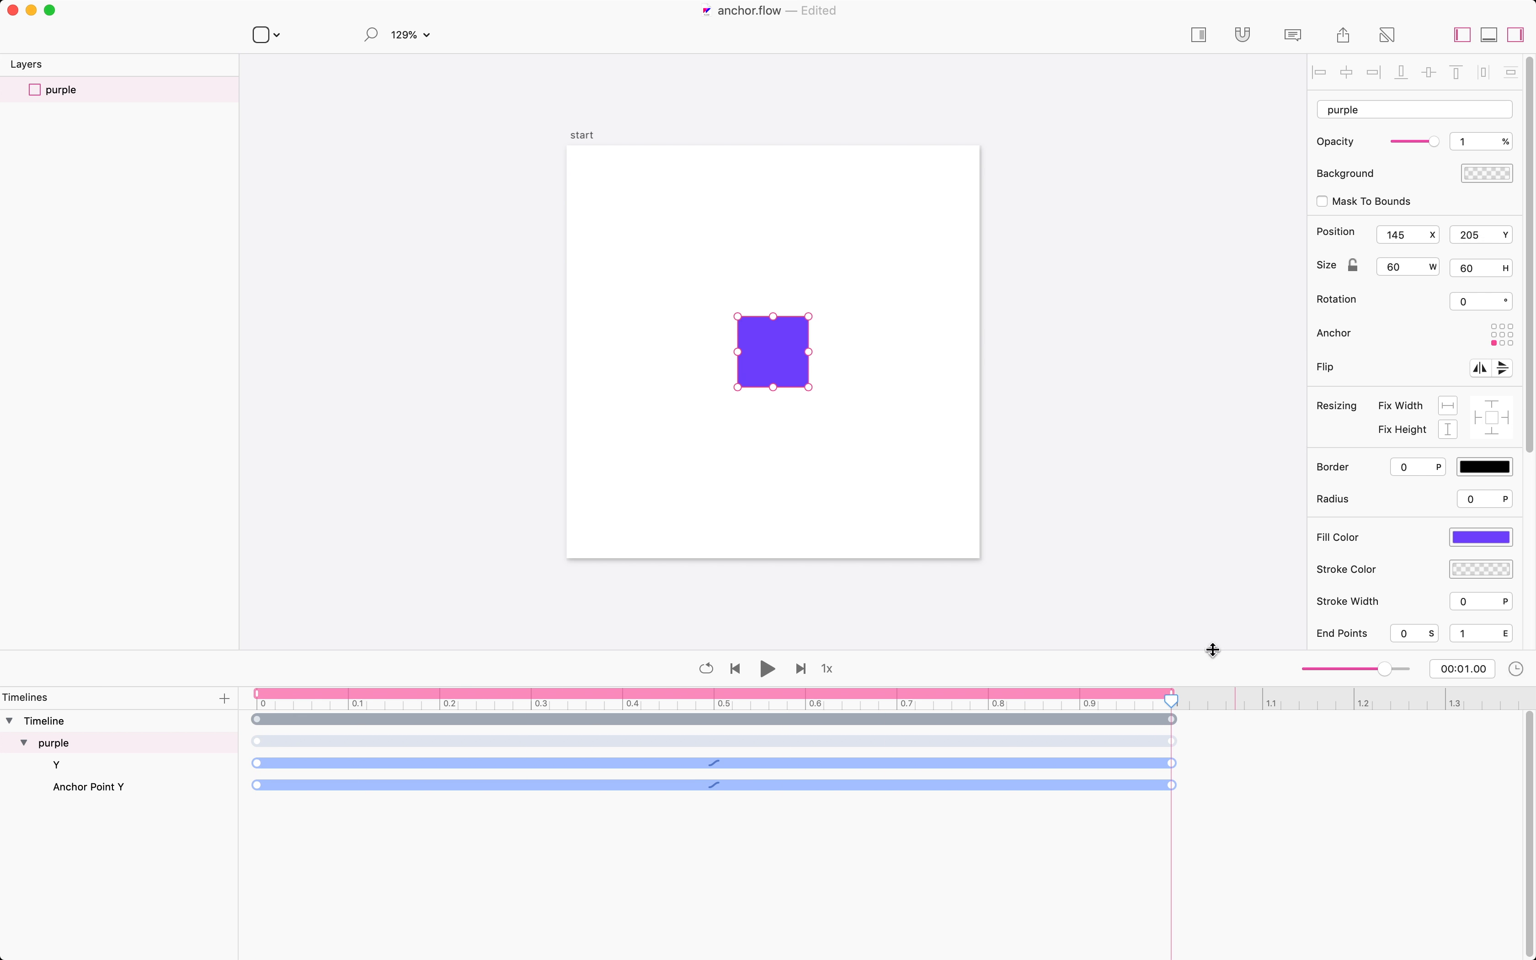
{"action": "left_click", "coordinate": [1171, 578]}
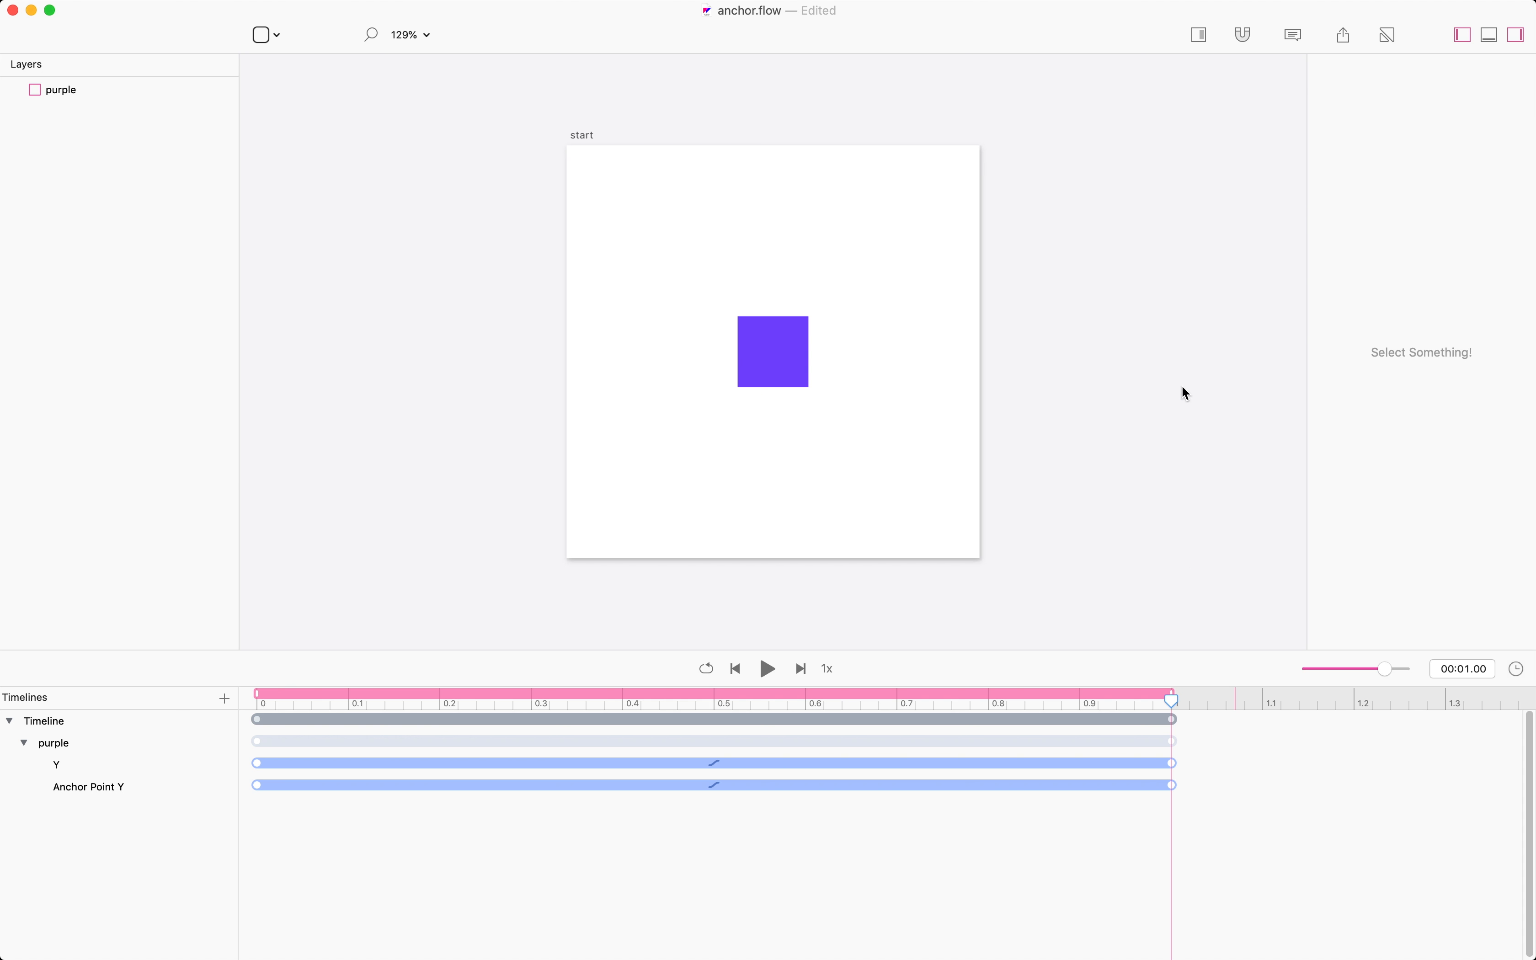
Step: Delete the purple square's Y keyframe at 1 second and play the remaining Anchor Point Y animation from the start
{"action": "left_click", "coordinate": [779, 358]}
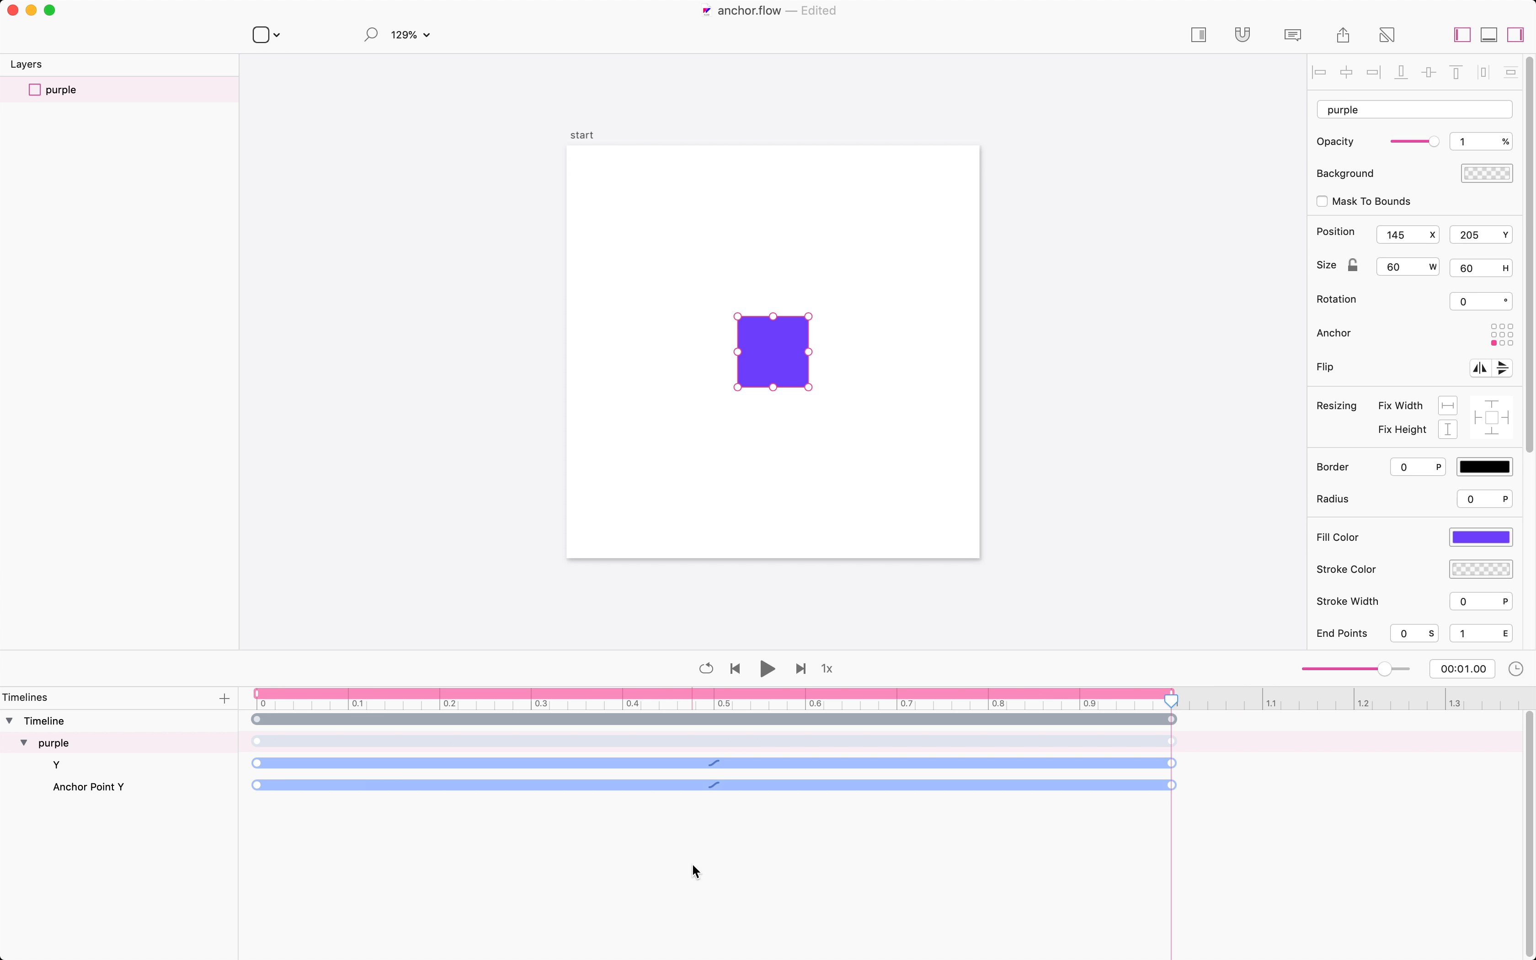
{"action": "left_click", "coordinate": [1173, 762]}
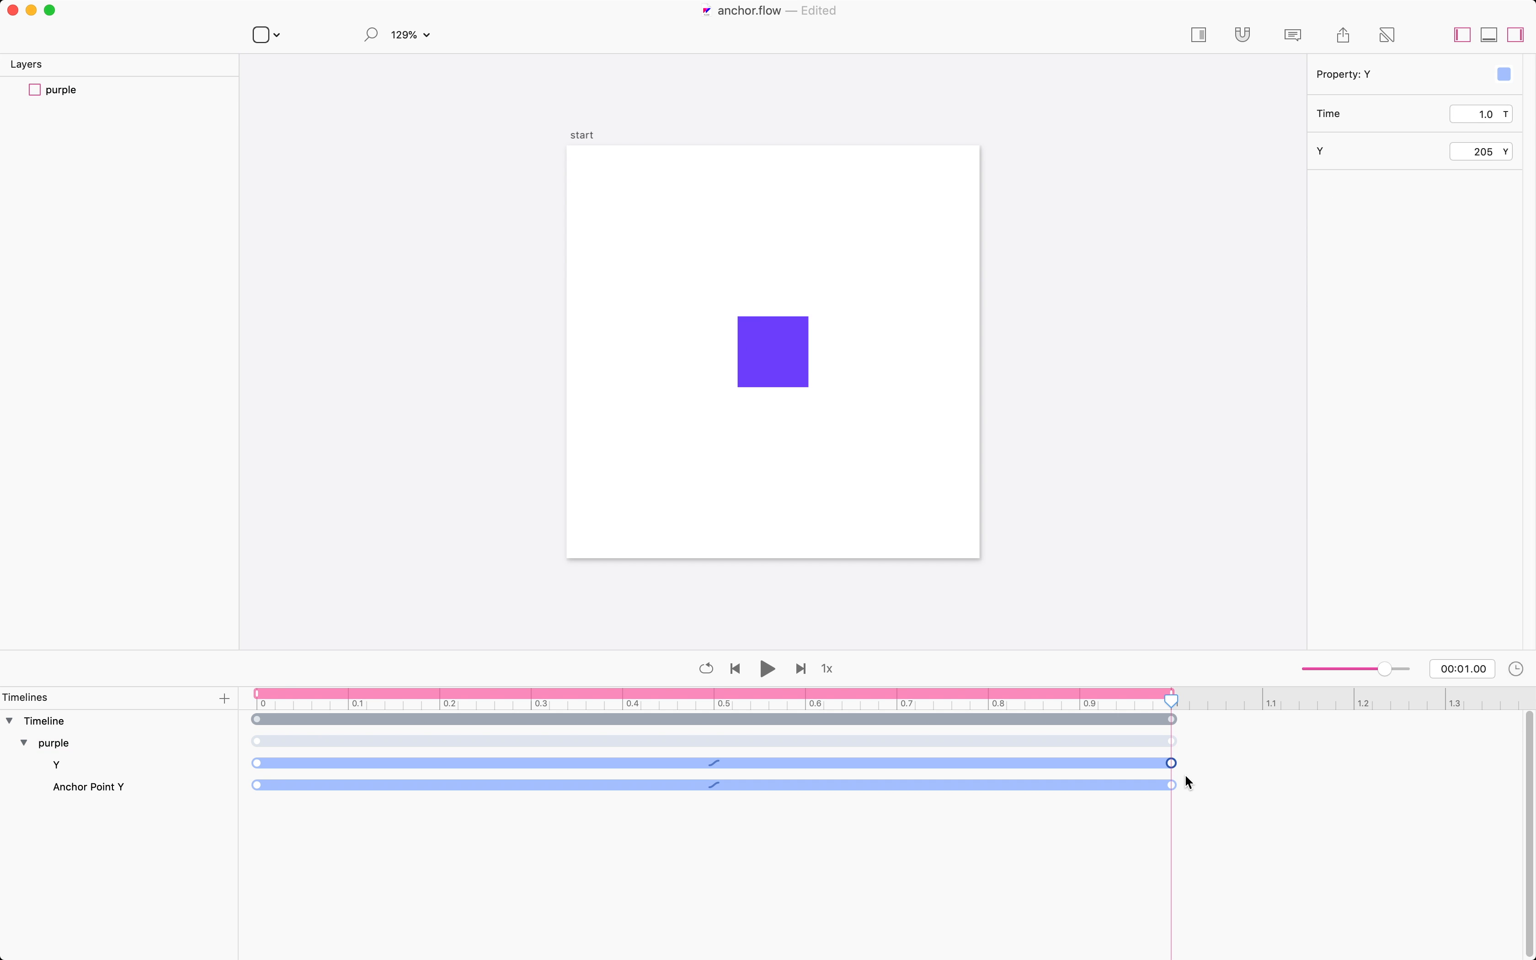
{"action": "key", "text": "Delete"}
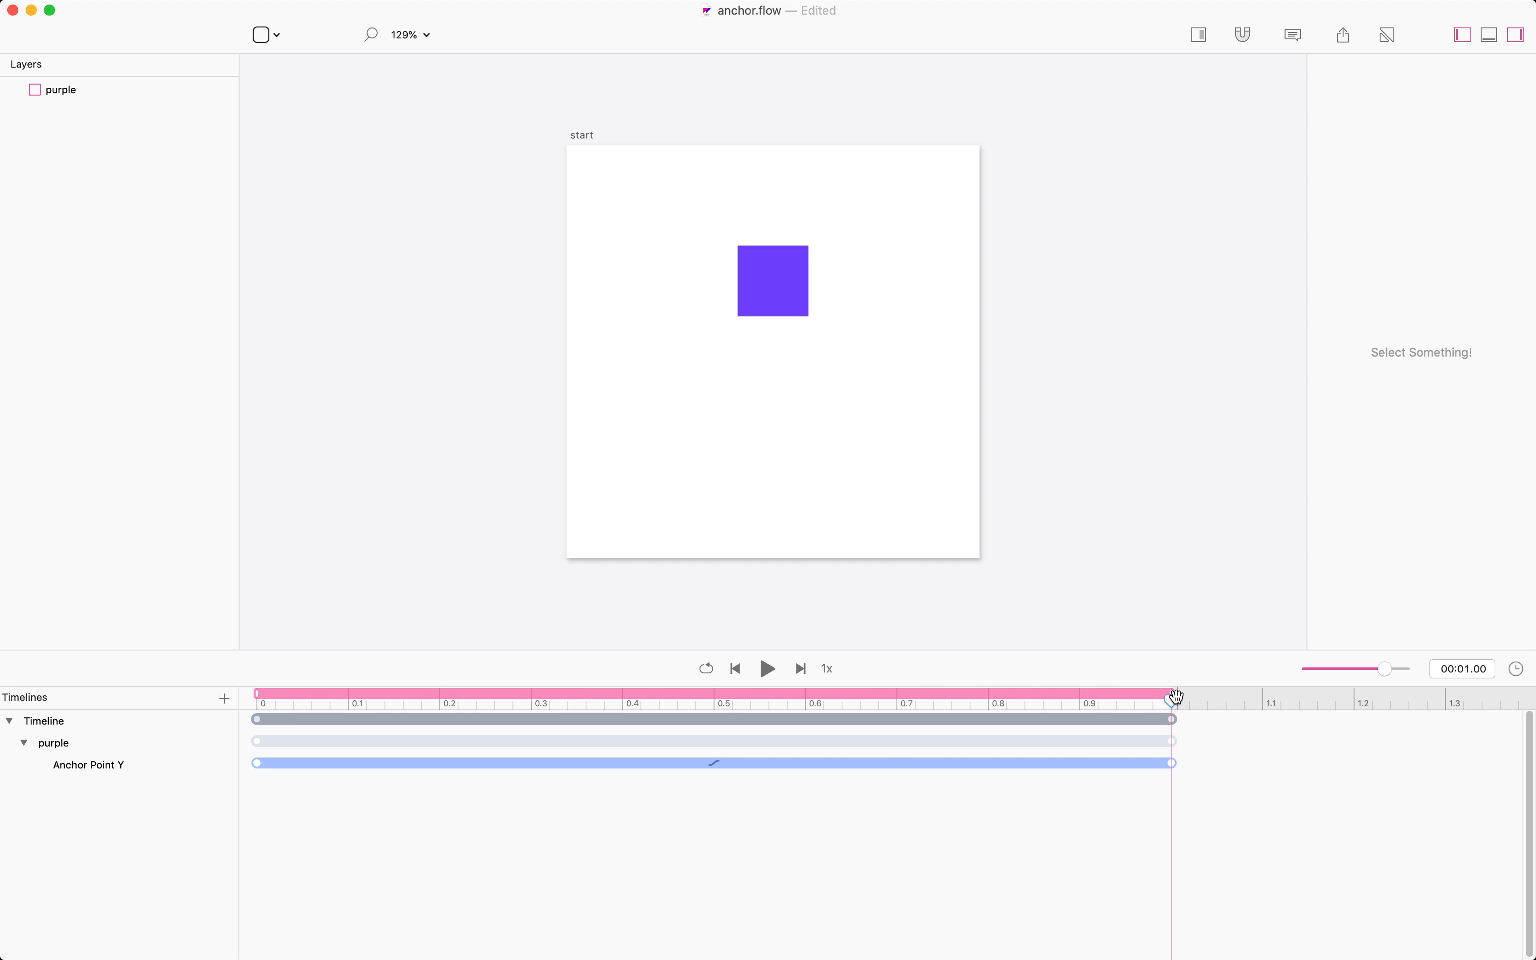
{"action": "left_click_drag", "start_coordinate": [1175, 697], "coordinate": [3, 682]}
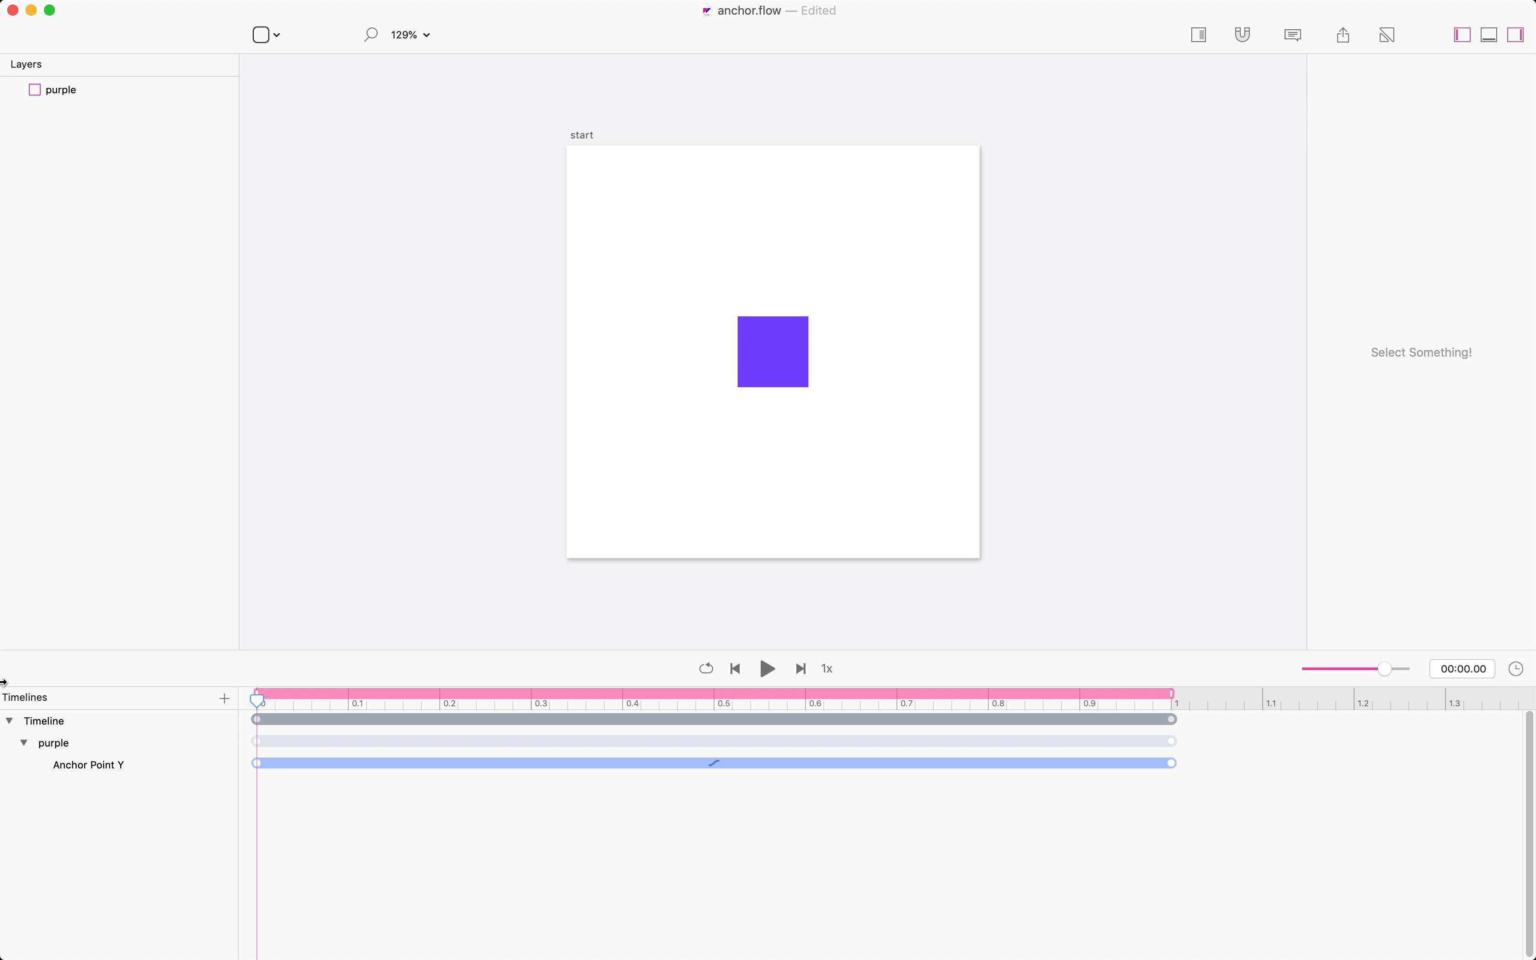
{"action": "key", "text": "space"}
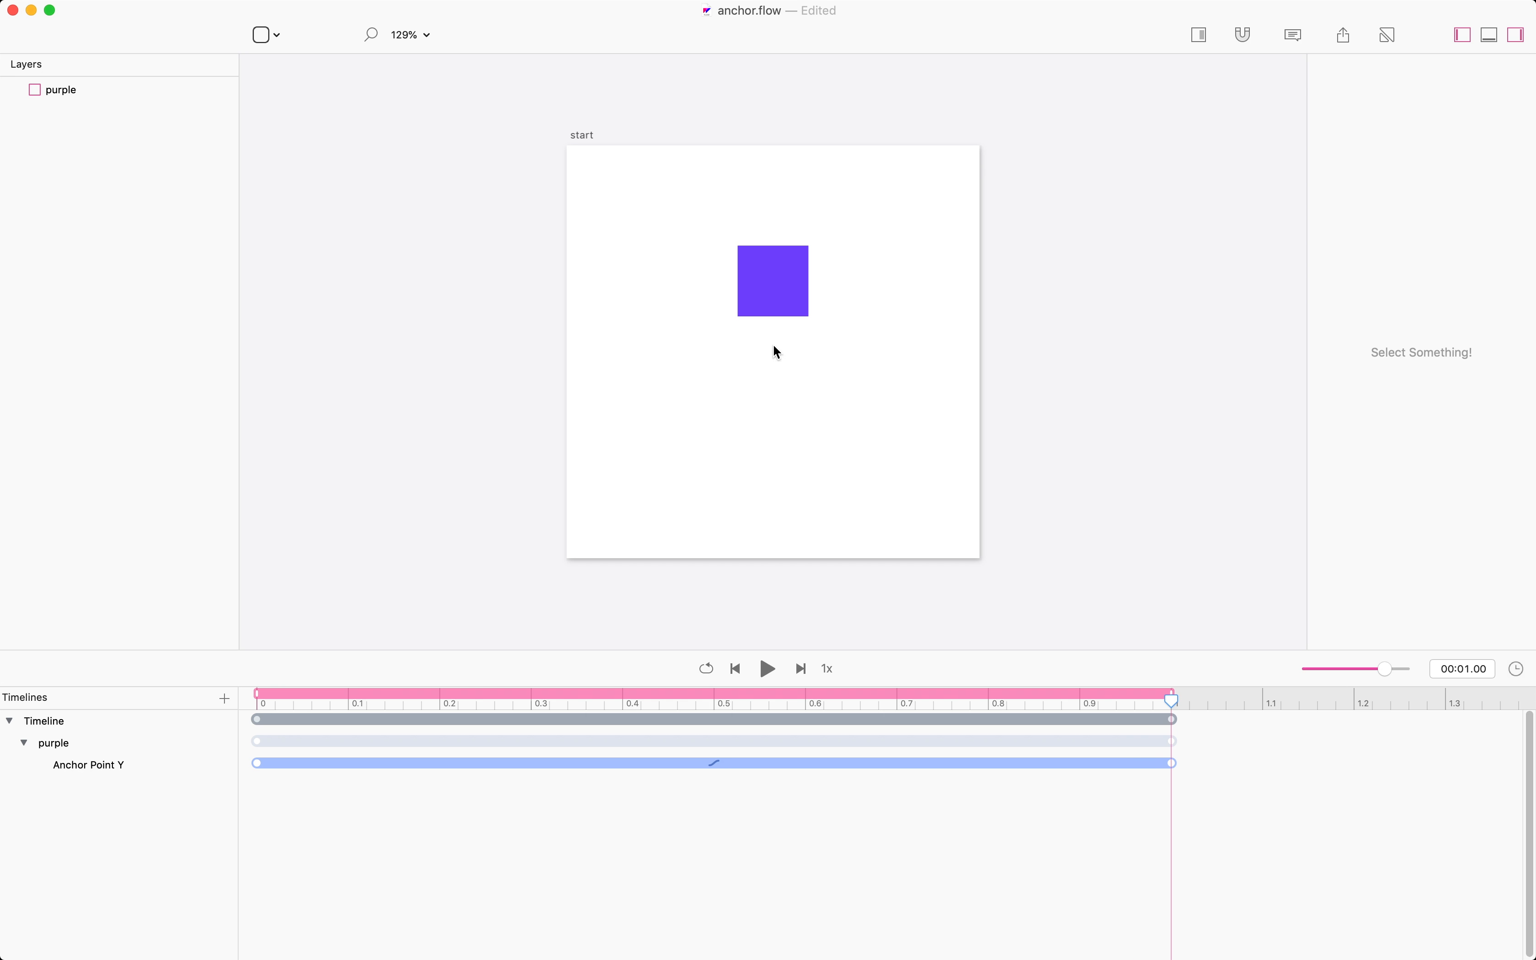
Step: Examine the purple square's anchor and X and Y position values at 1 second and at 0 seconds
{"action": "left_click", "coordinate": [770, 309]}
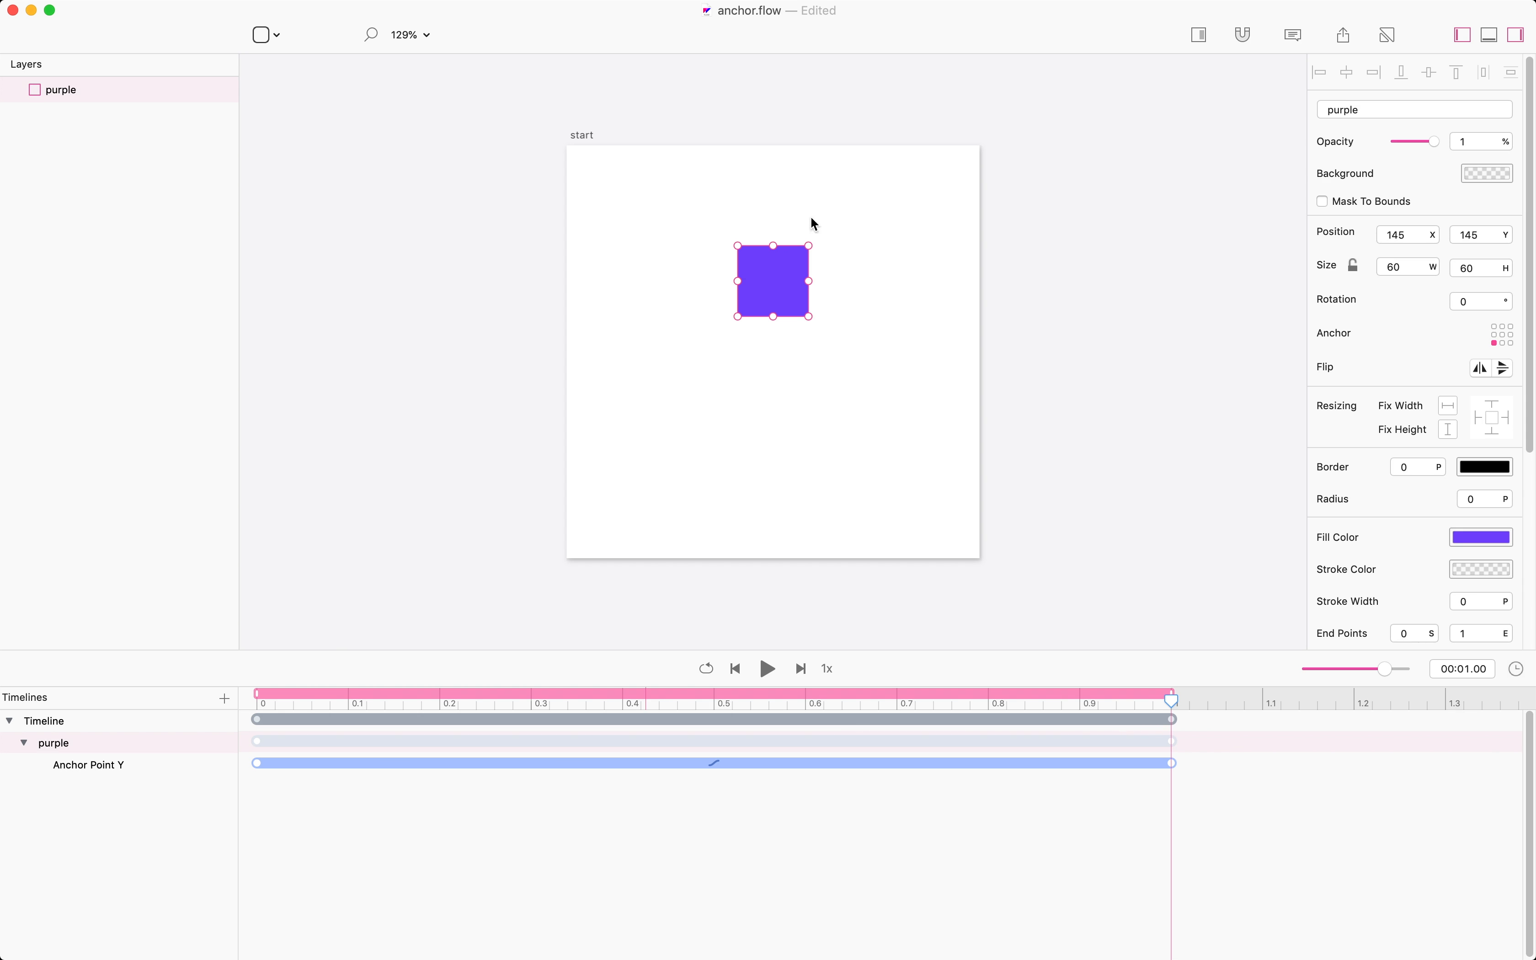
{"action": "left_click_drag", "start_coordinate": [1176, 702], "coordinate": [241, 698]}
{"action": "left_click", "coordinate": [1494, 327]}
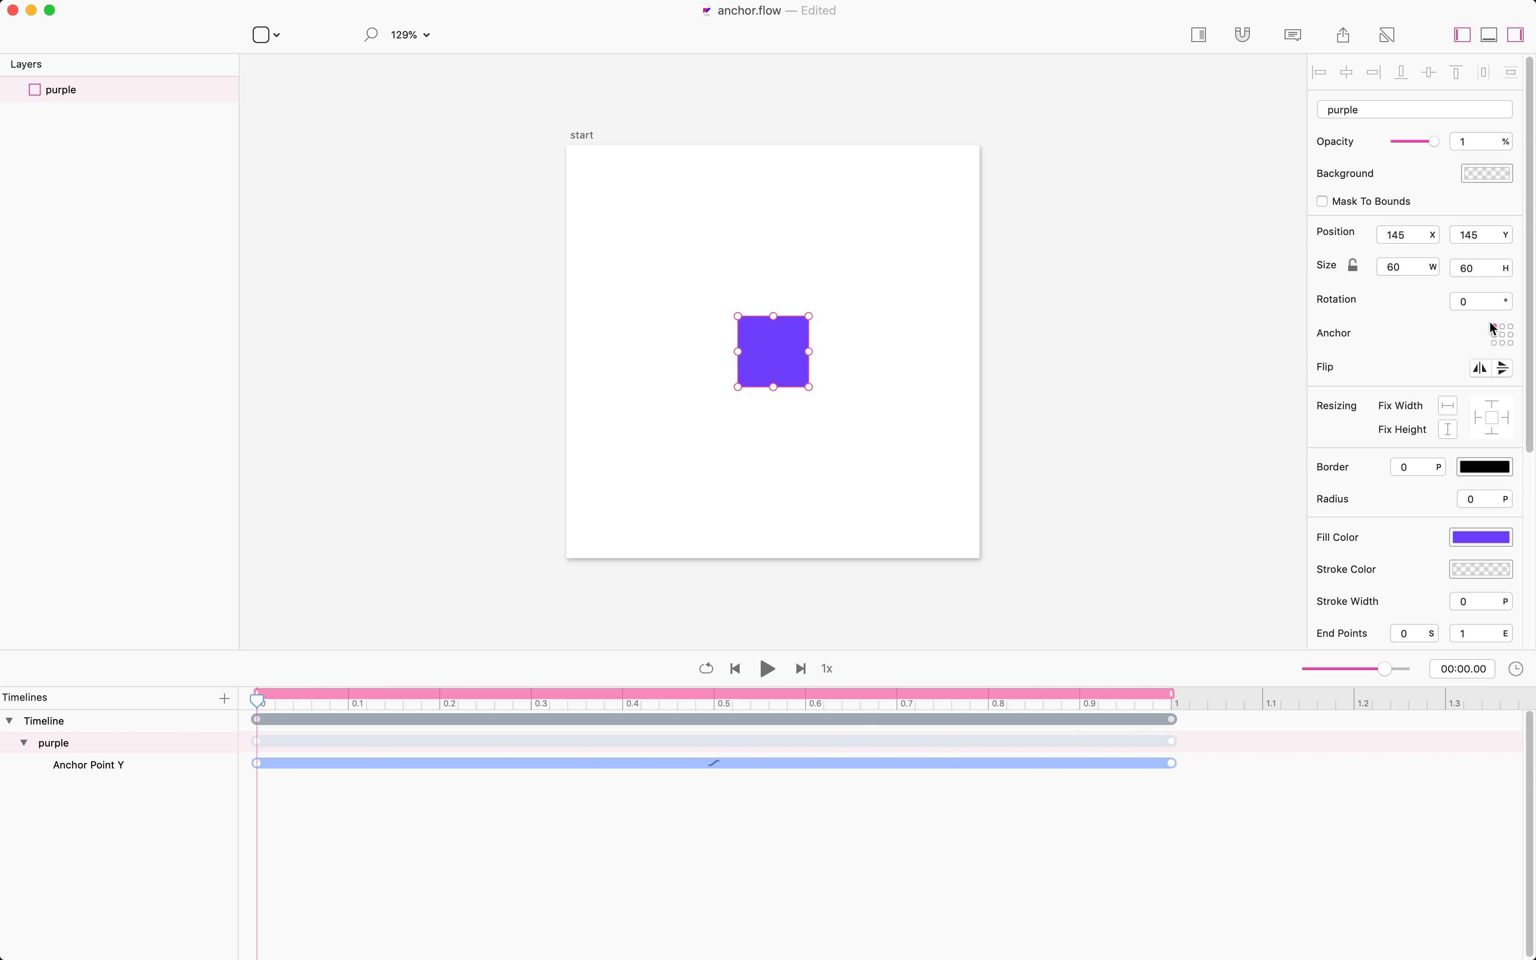
{"action": "left_click_drag", "start_coordinate": [1406, 235], "coordinate": [1365, 236]}
{"action": "double_click", "coordinate": [1483, 235]}
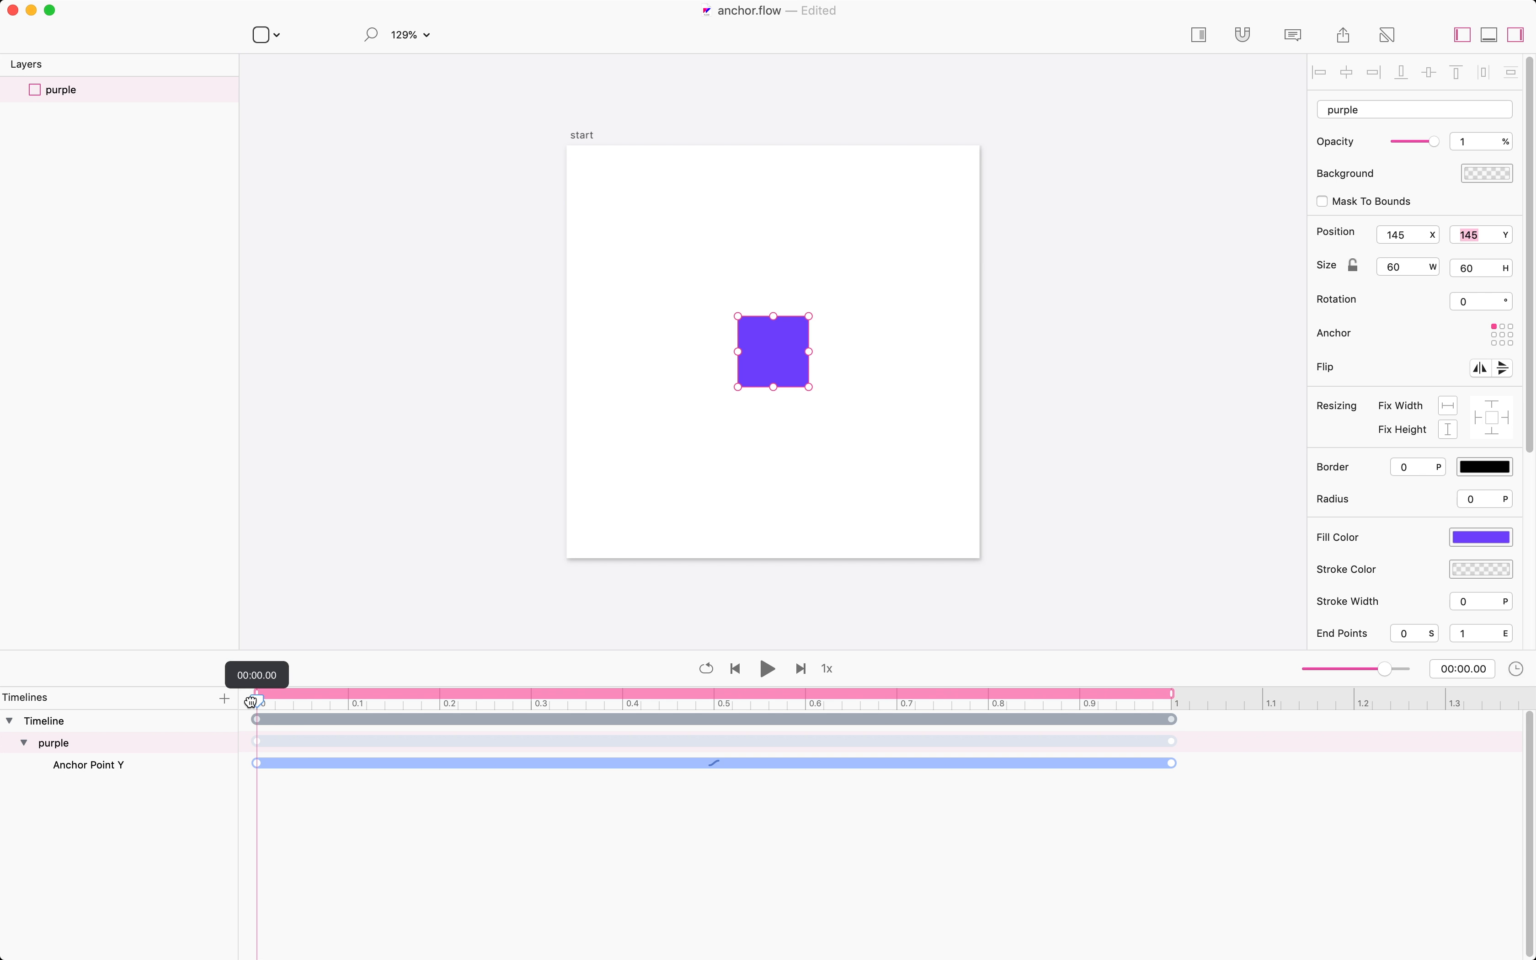
Step: Move the playhead to 1 second, check the purple square's Y position, and play the animation with nothing selected
{"action": "left_click_drag", "start_coordinate": [257, 700], "coordinate": [1182, 688]}
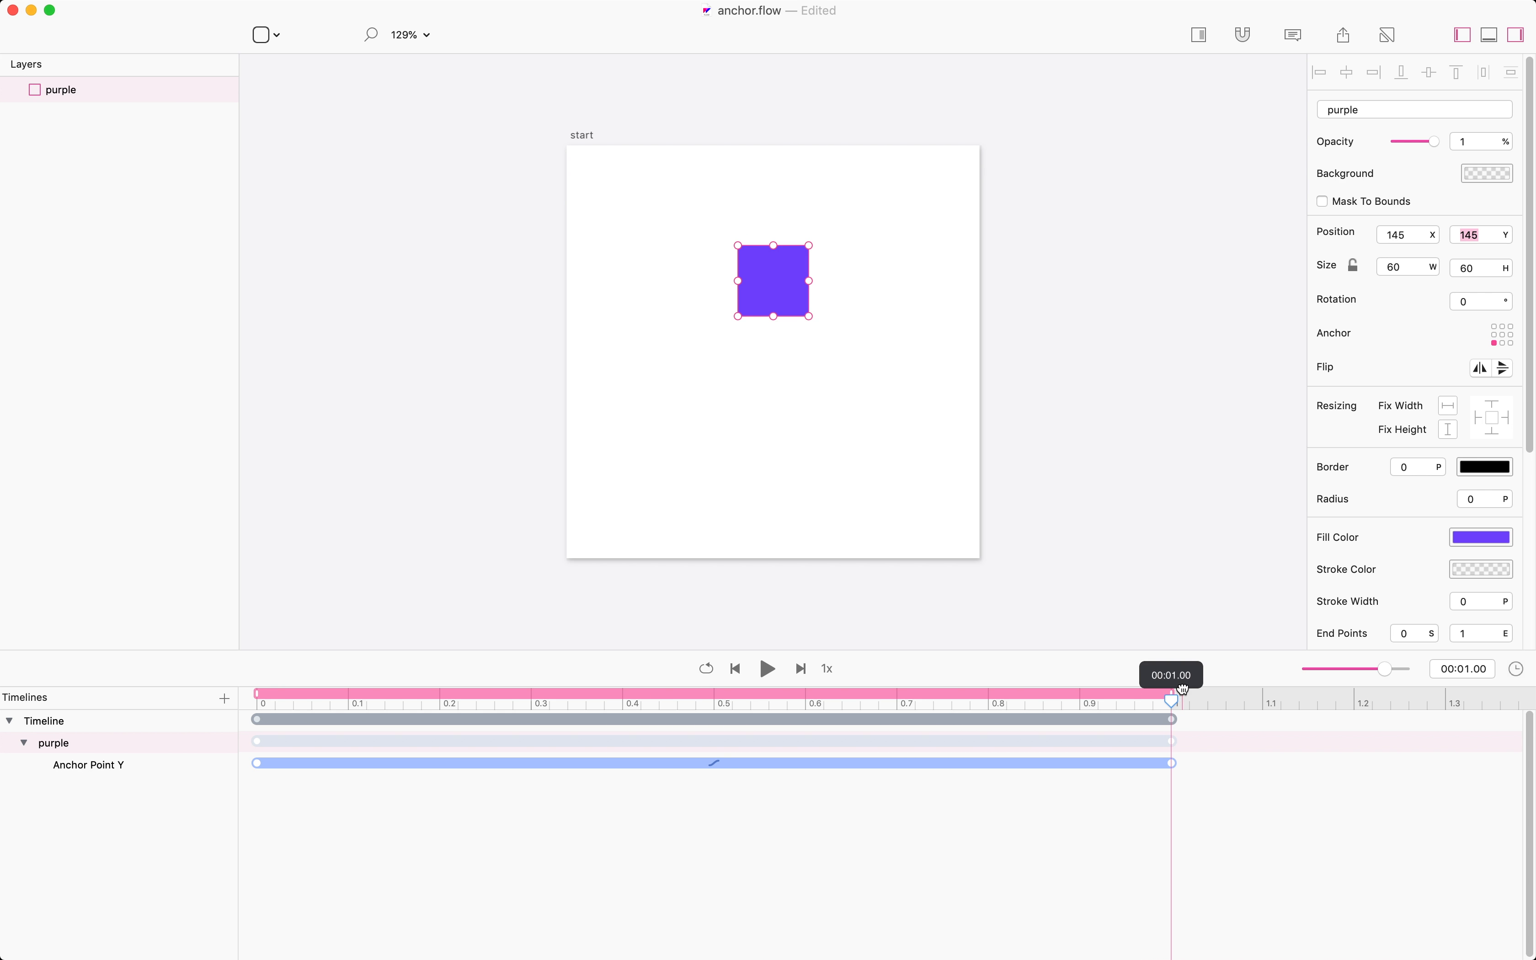
{"action": "left_click", "coordinate": [1475, 235]}
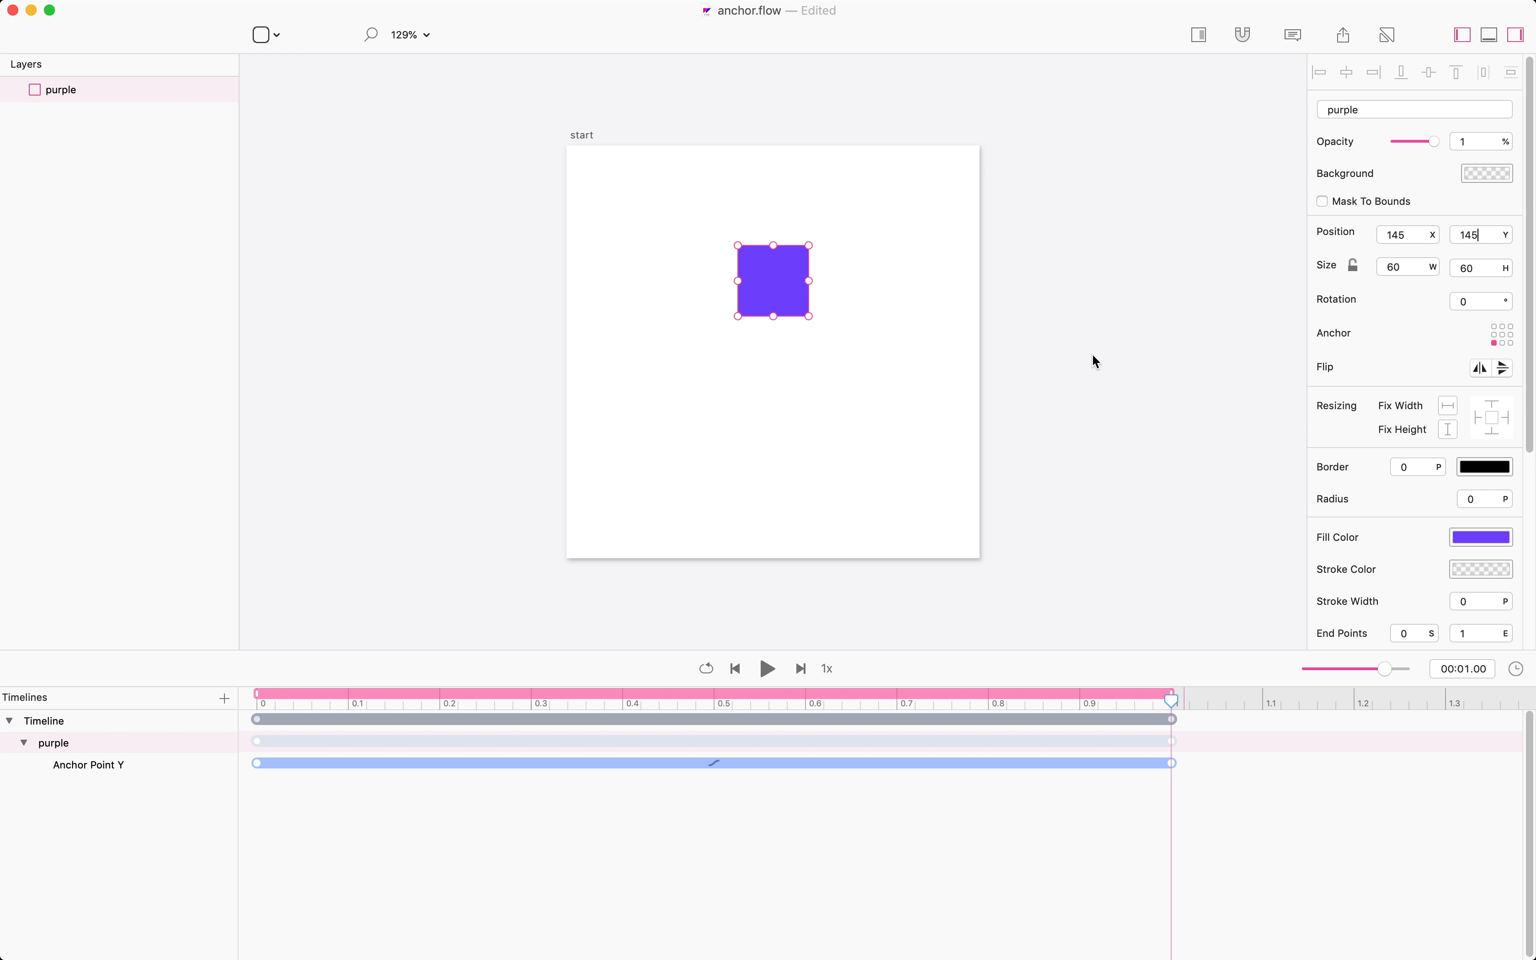
{"action": "left_click", "coordinate": [877, 577]}
{"action": "key", "text": "space"}
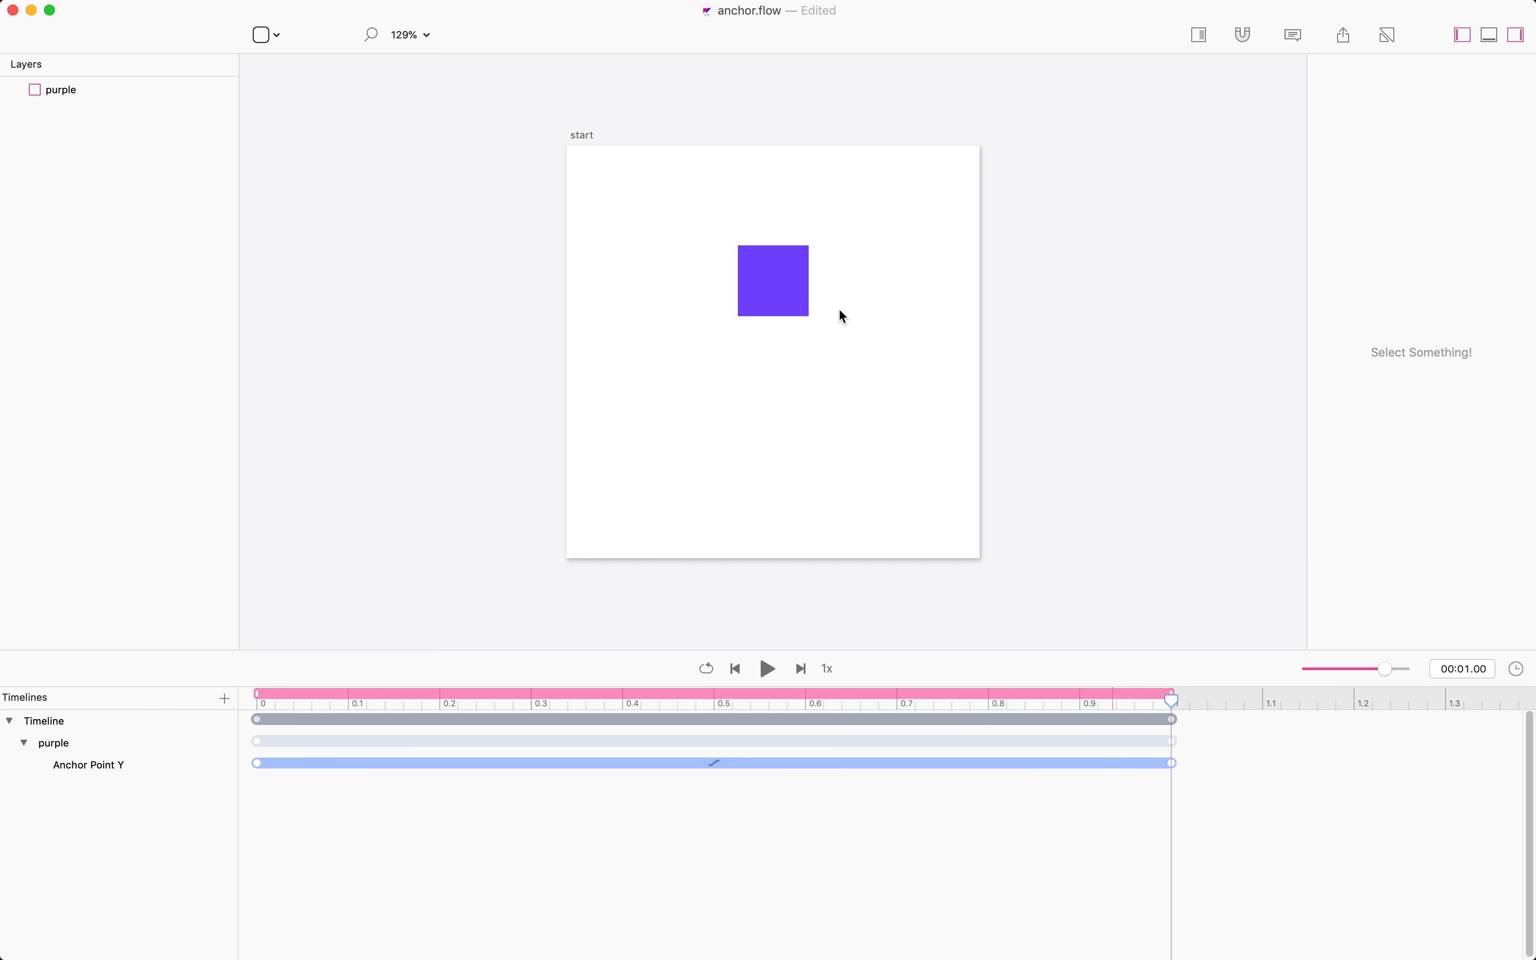
Step: Set the purple square's rotation to 360° at 1 second and play the animation
{"action": "left_click", "coordinate": [784, 283]}
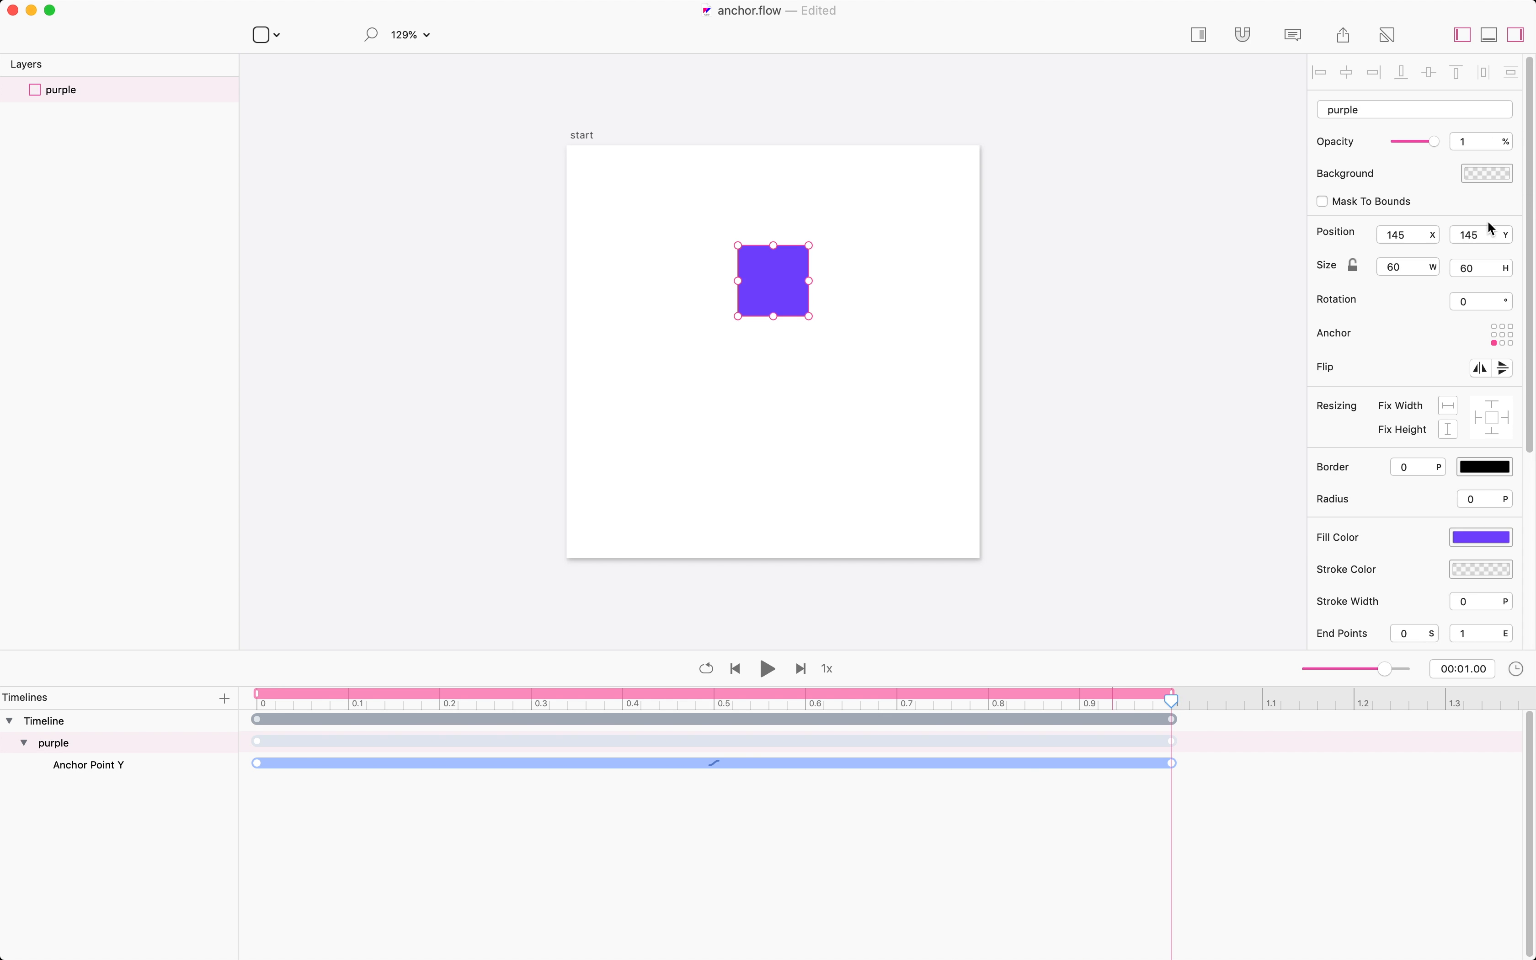
{"action": "left_click", "coordinate": [1471, 301]}
{"action": "type", "text": "2"}
{"action": "left_click", "coordinate": [1112, 469]}
{"action": "key", "text": "space"}
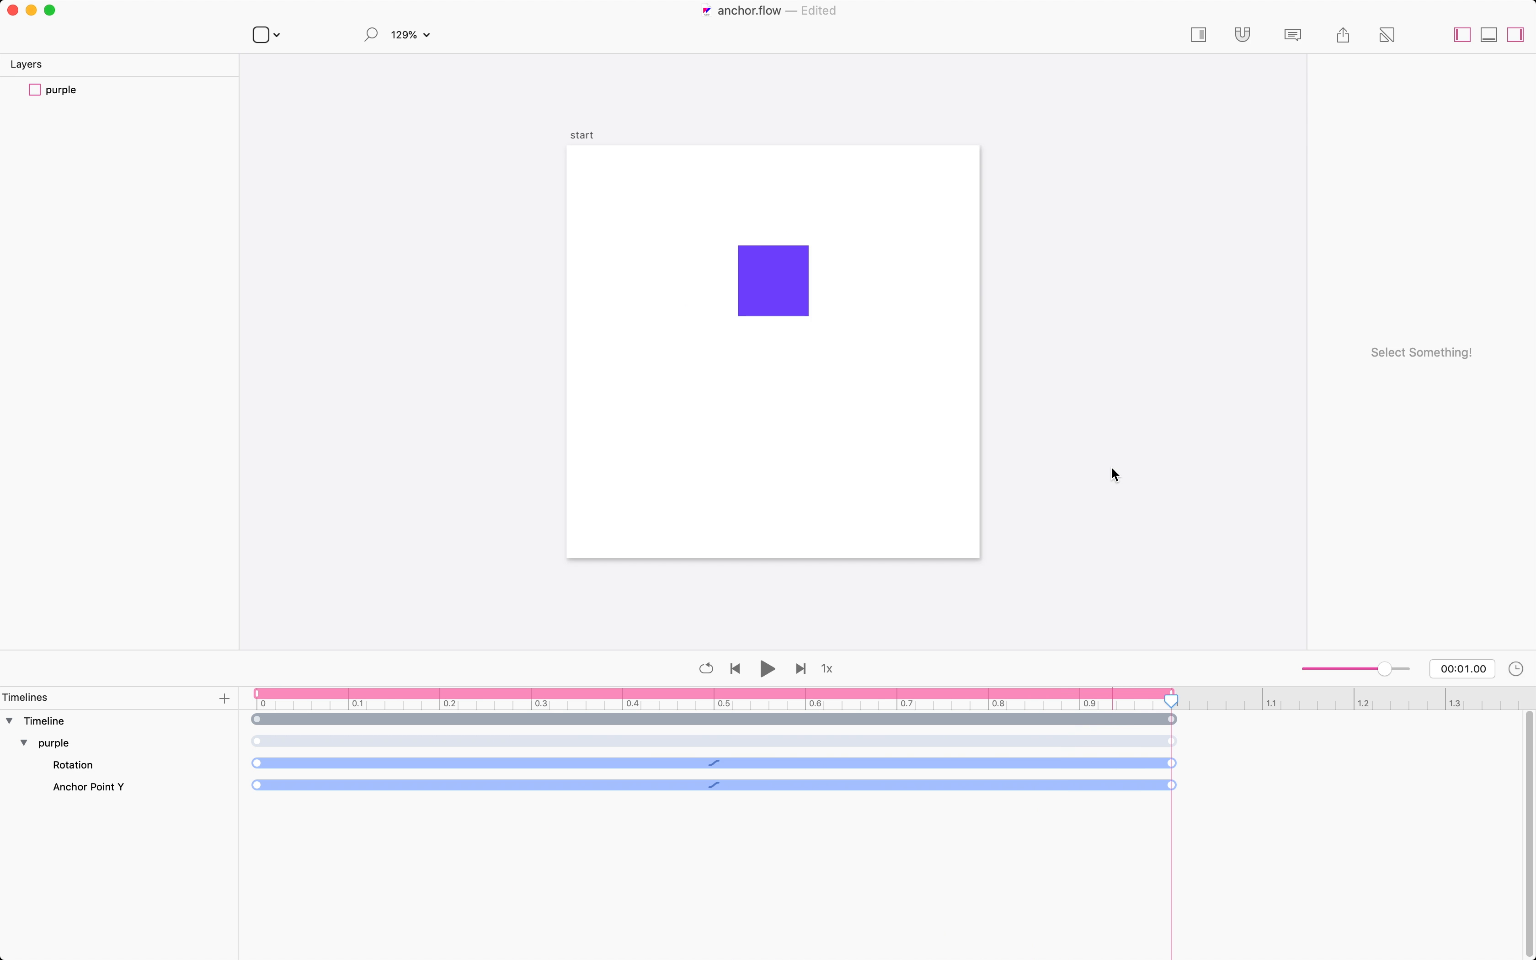
{"action": "key", "text": "space"}
{"action": "key", "text": "space"}
Step: Move the purple square's ending Rotation keyframe and starting Anchor Point Y keyframe to 0.5 seconds, playing the animation to check
{"action": "left_click_drag", "start_coordinate": [1166, 759], "coordinate": [712, 759]}
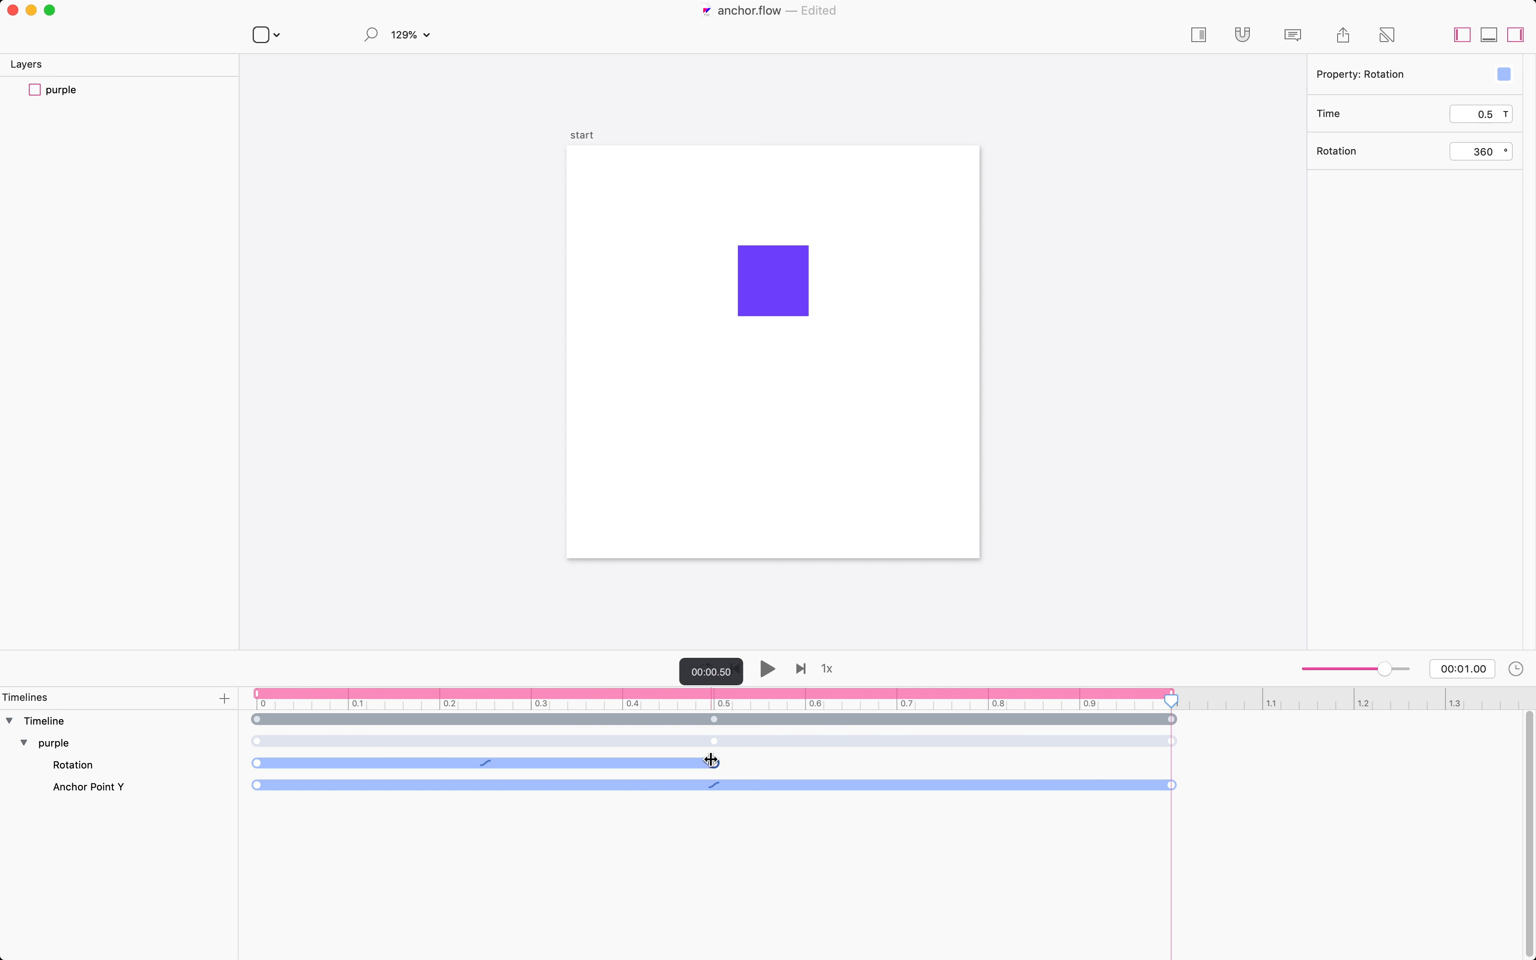
{"action": "key", "text": "space"}
{"action": "left_click_drag", "start_coordinate": [257, 785], "coordinate": [713, 782]}
{"action": "key", "text": "space"}
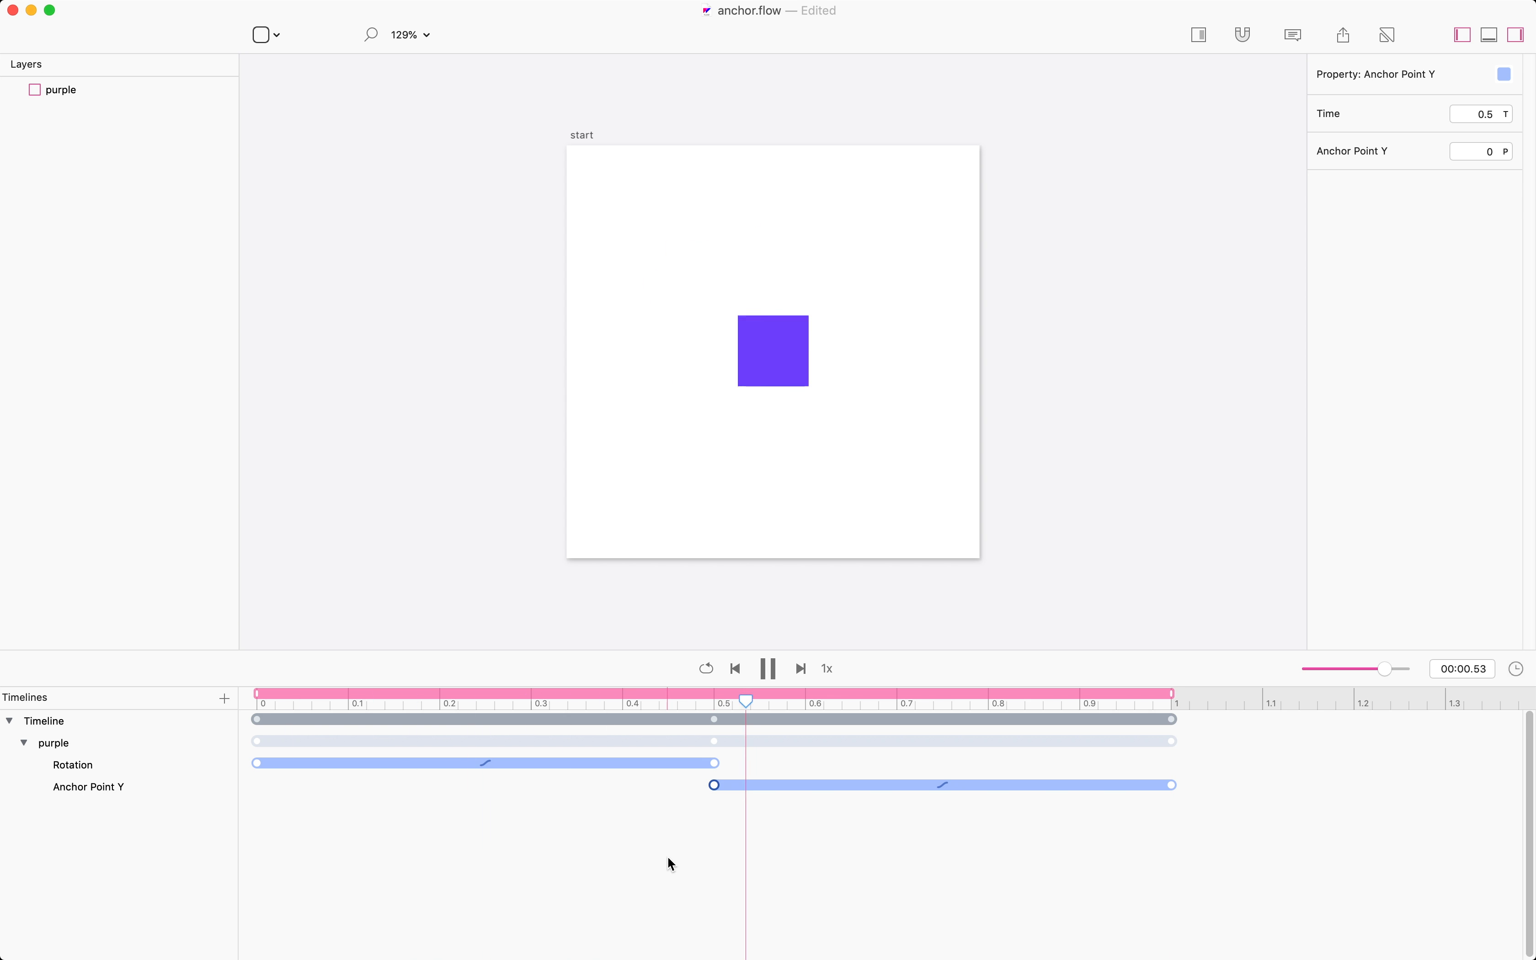
{"action": "left_click", "coordinate": [771, 831]}
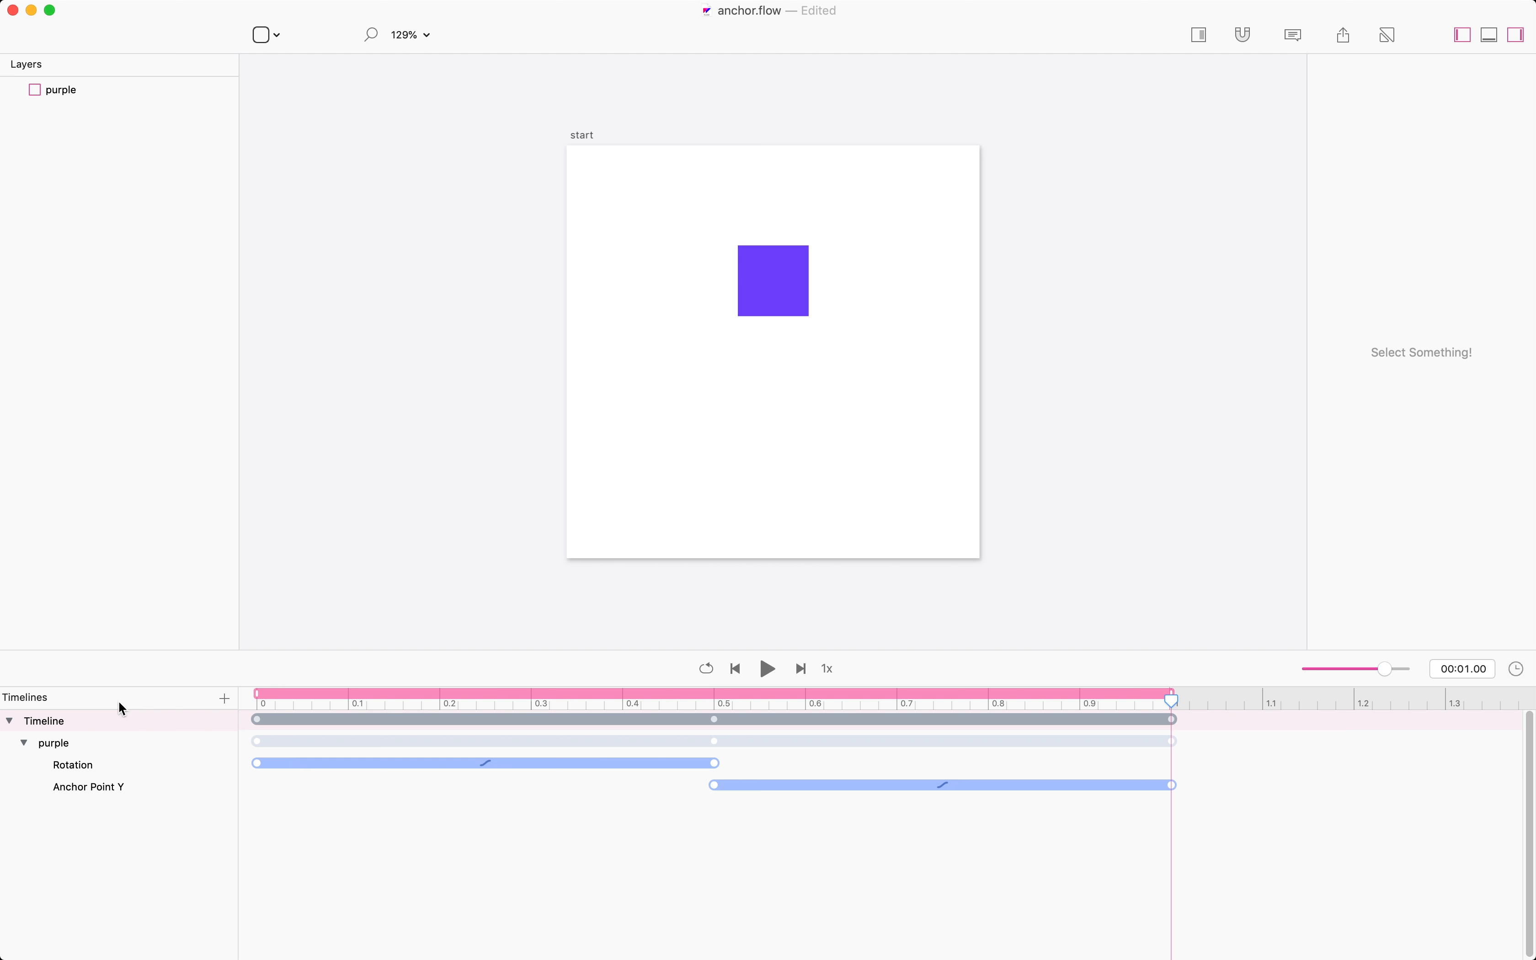
Step: Add a second timeline from the start artboard on Page 1 of anchor.sketch
{"action": "left_click", "coordinate": [225, 699]}
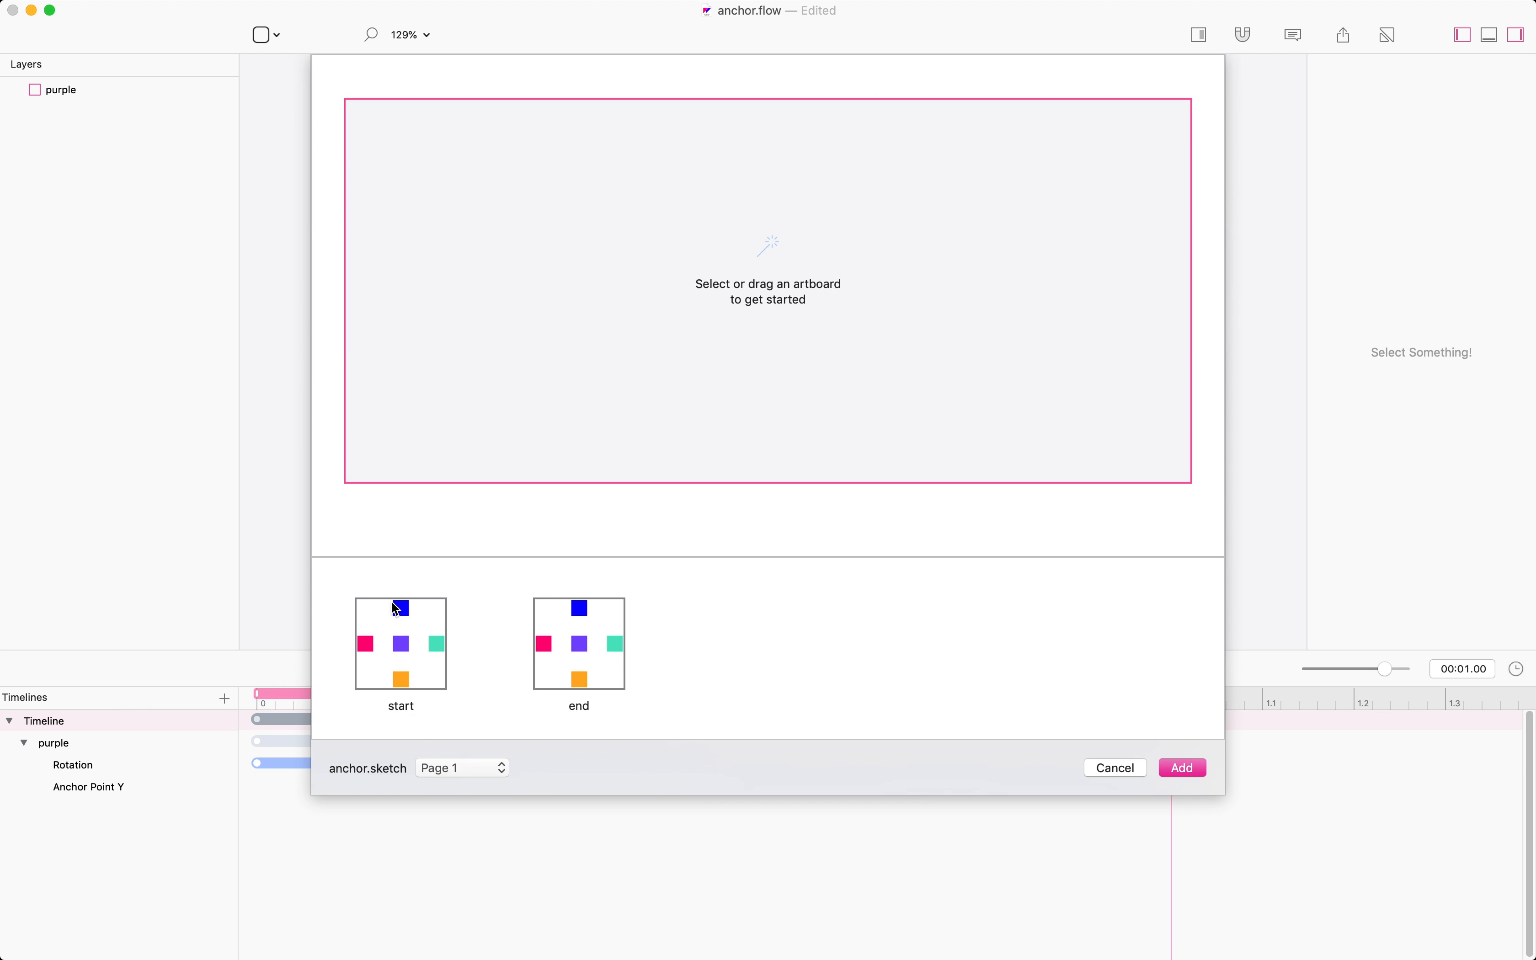
{"action": "left_click", "coordinate": [398, 649]}
{"action": "left_click", "coordinate": [1186, 770]}
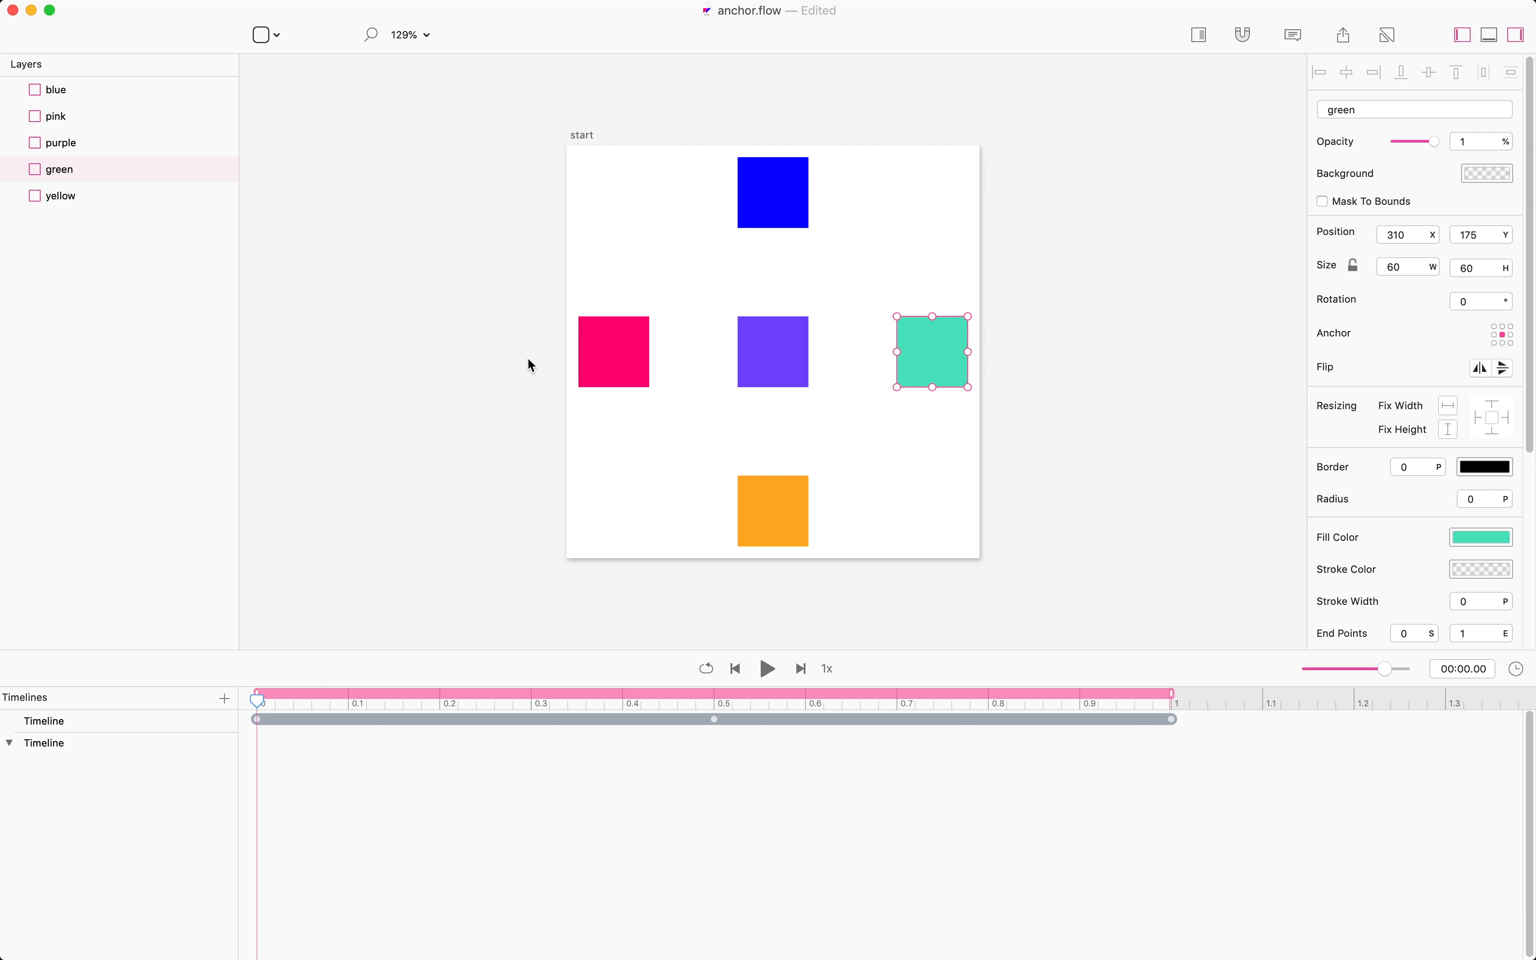
Step: Turn on Relative Mode and move the pink square between blue and purple, and the green square between purple and yellow
{"action": "key", "text": "super+r"}
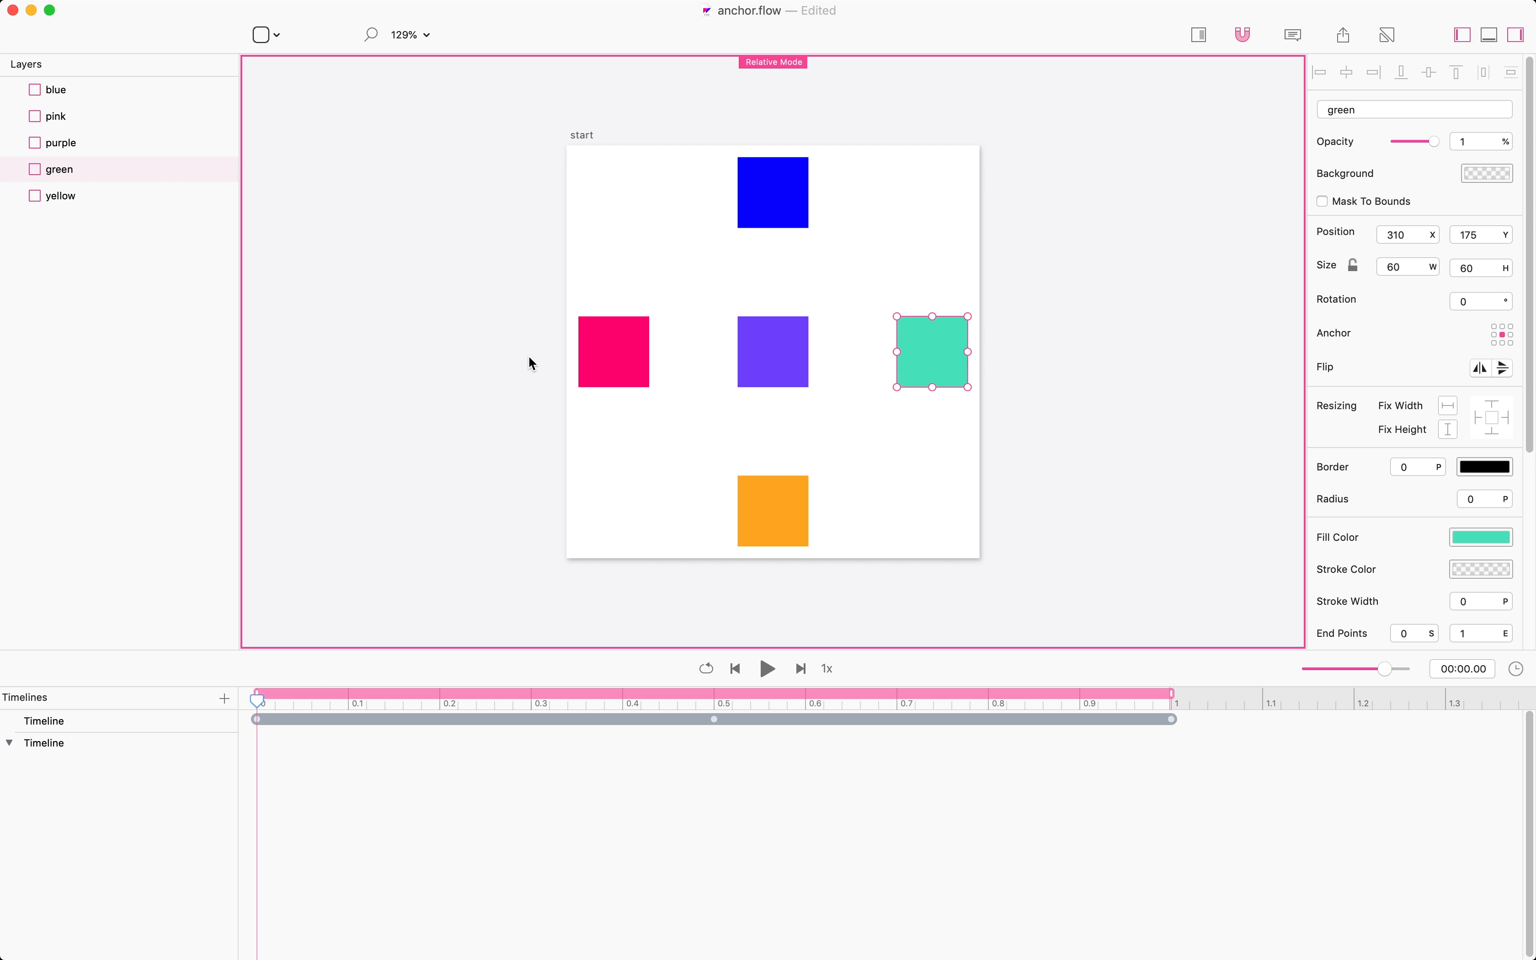
{"action": "left_click", "coordinate": [670, 444]}
{"action": "left_click_drag", "start_coordinate": [627, 384], "coordinate": [786, 307]}
{"action": "left_click_drag", "start_coordinate": [940, 363], "coordinate": [787, 445]}
{"action": "left_click", "coordinate": [936, 333]}
Step: Distribute all five squares evenly along the vertical and align their left edges
{"action": "left_click_drag", "start_coordinate": [900, 185], "coordinate": [686, 560]}
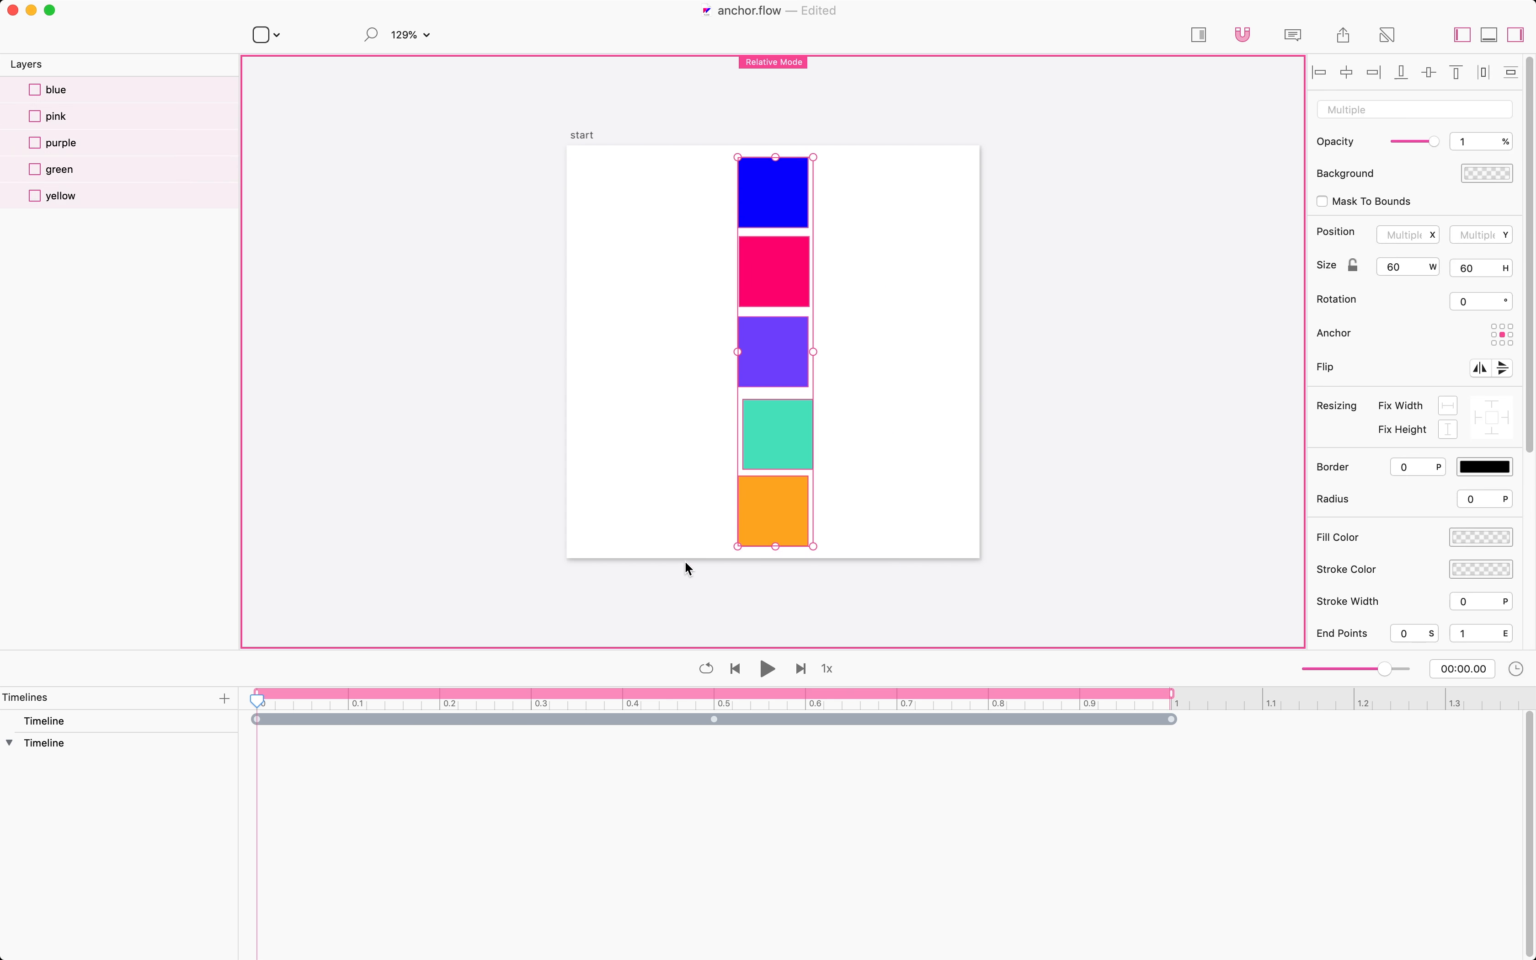
{"action": "left_click", "coordinate": [1510, 73]}
{"action": "left_click", "coordinate": [1320, 74]}
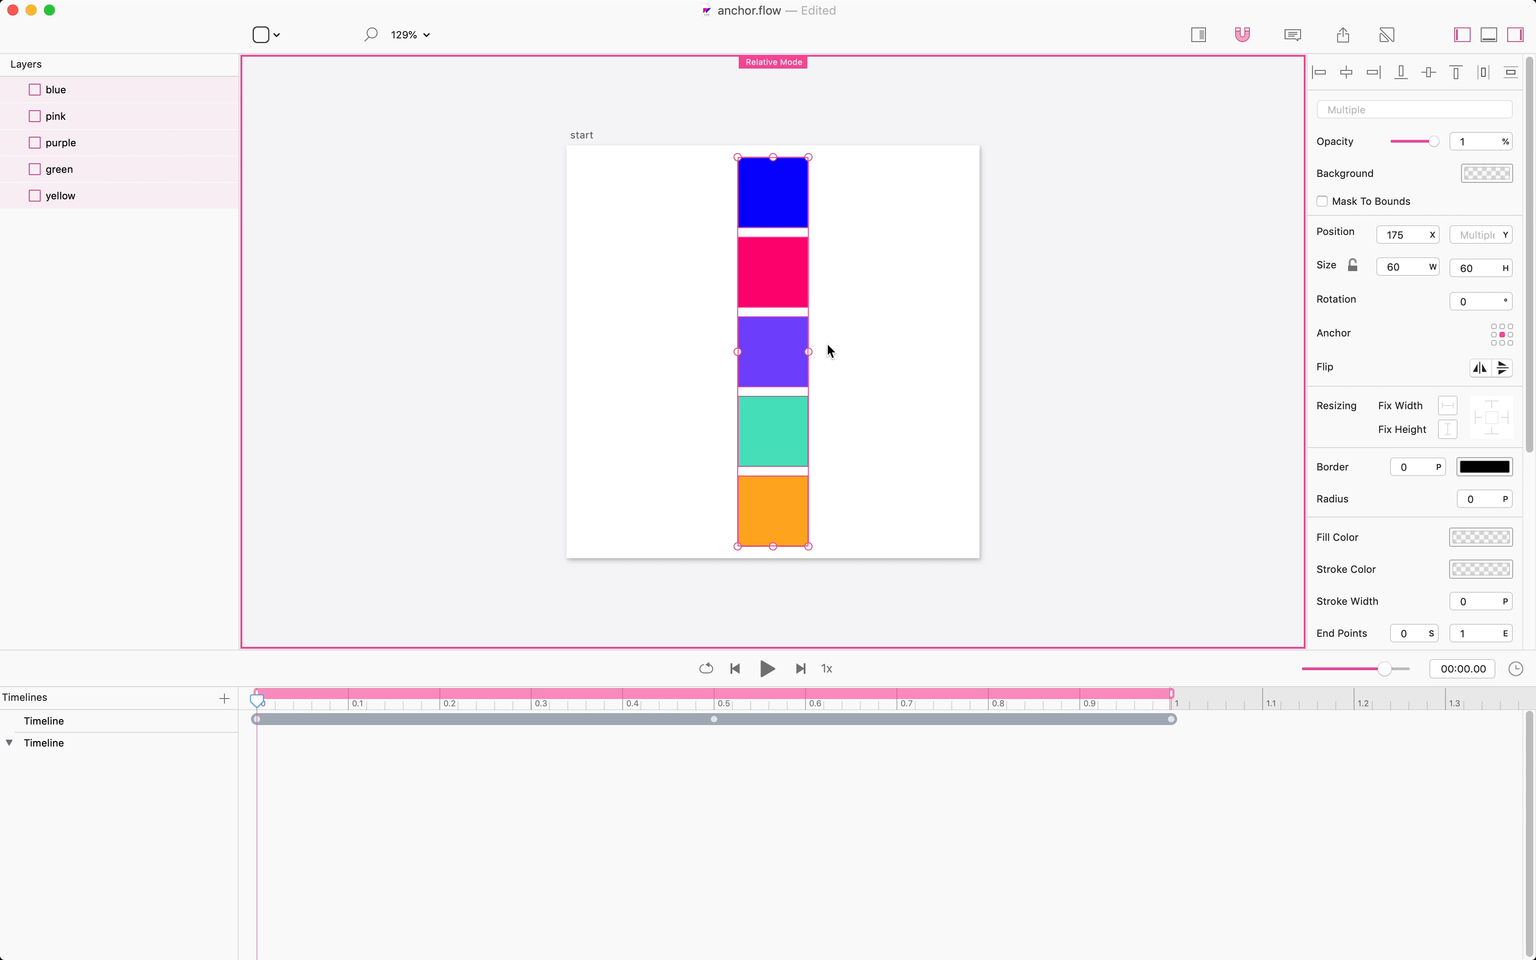
{"action": "left_click", "coordinate": [659, 330]}
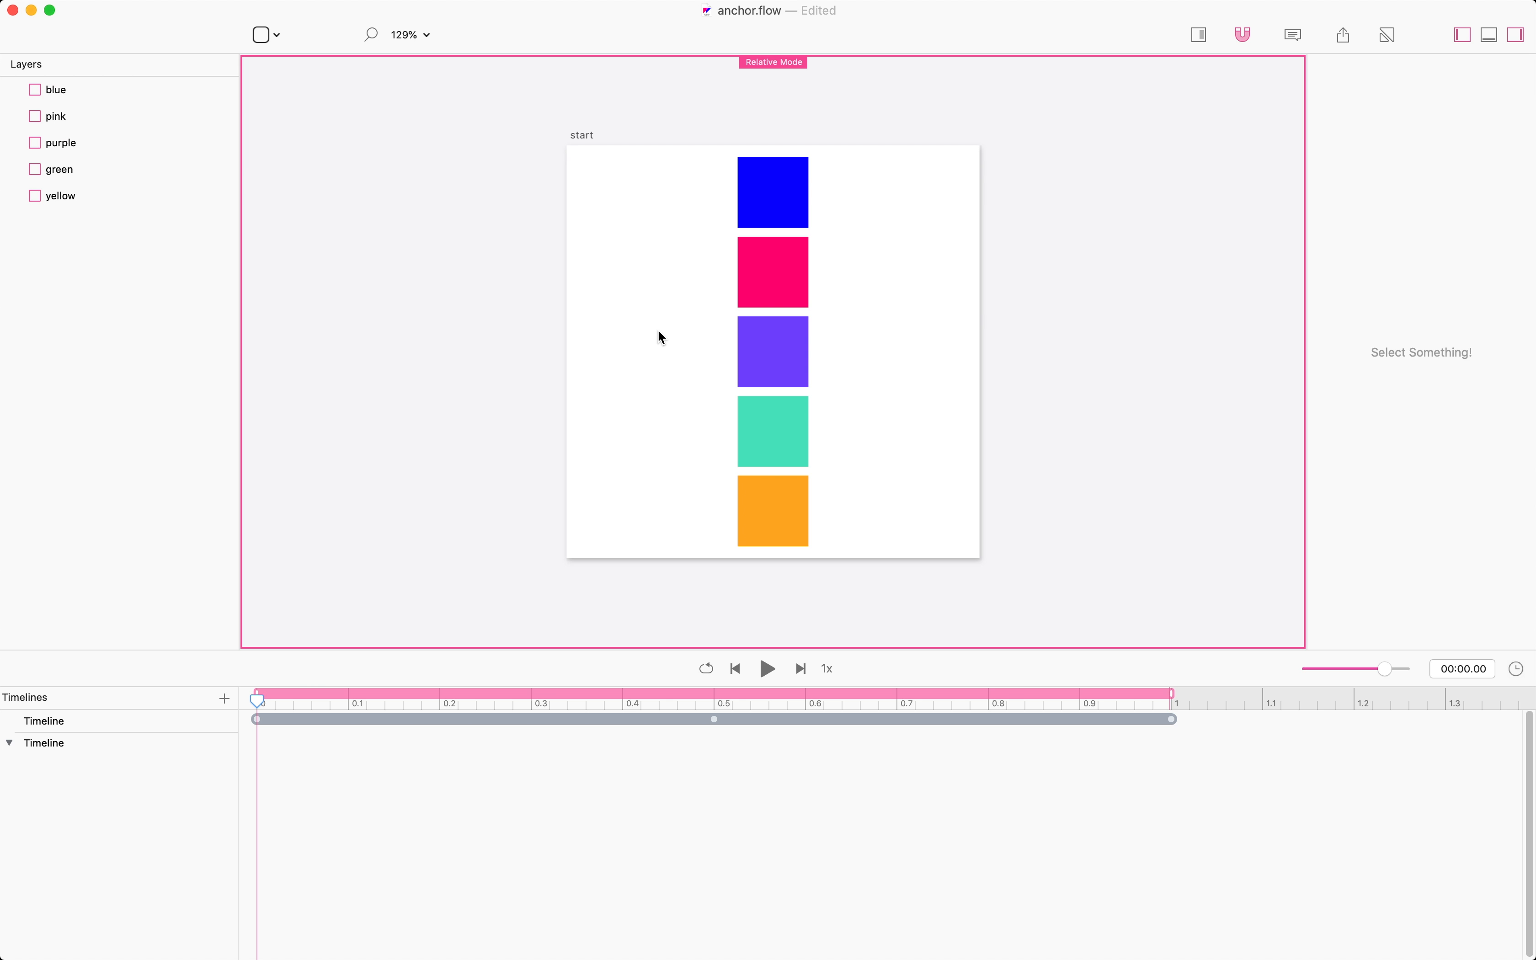
Step: Turn off Relative Mode and set the anchor of all five squares to middle-left at 0 seconds
{"action": "left_click", "coordinate": [779, 219]}
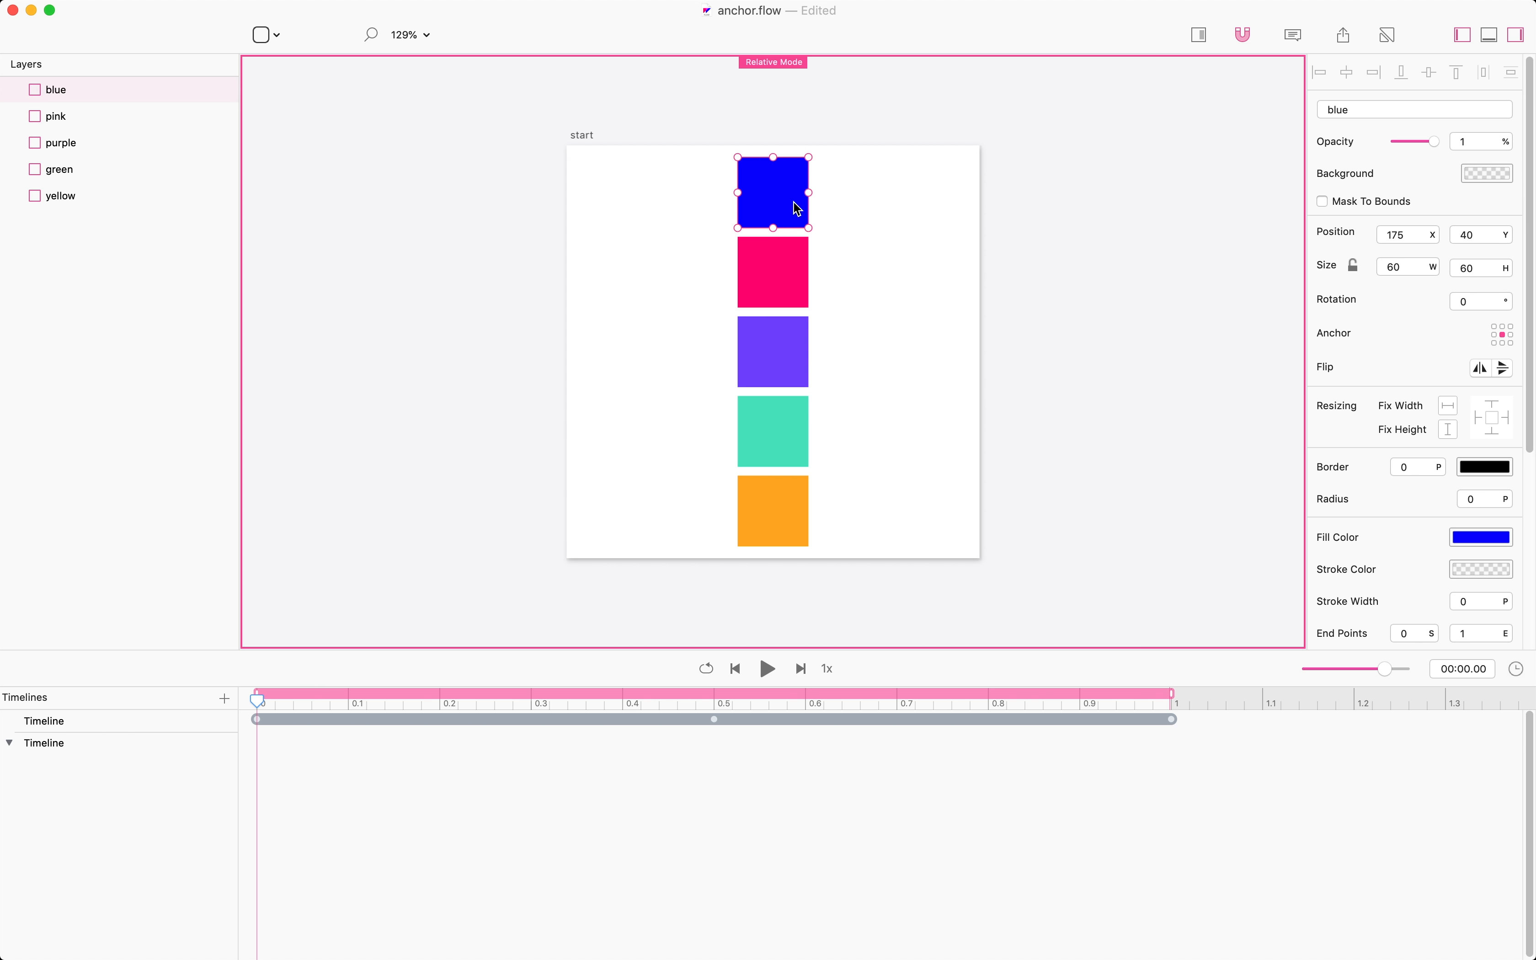
{"action": "key", "text": "super+r"}
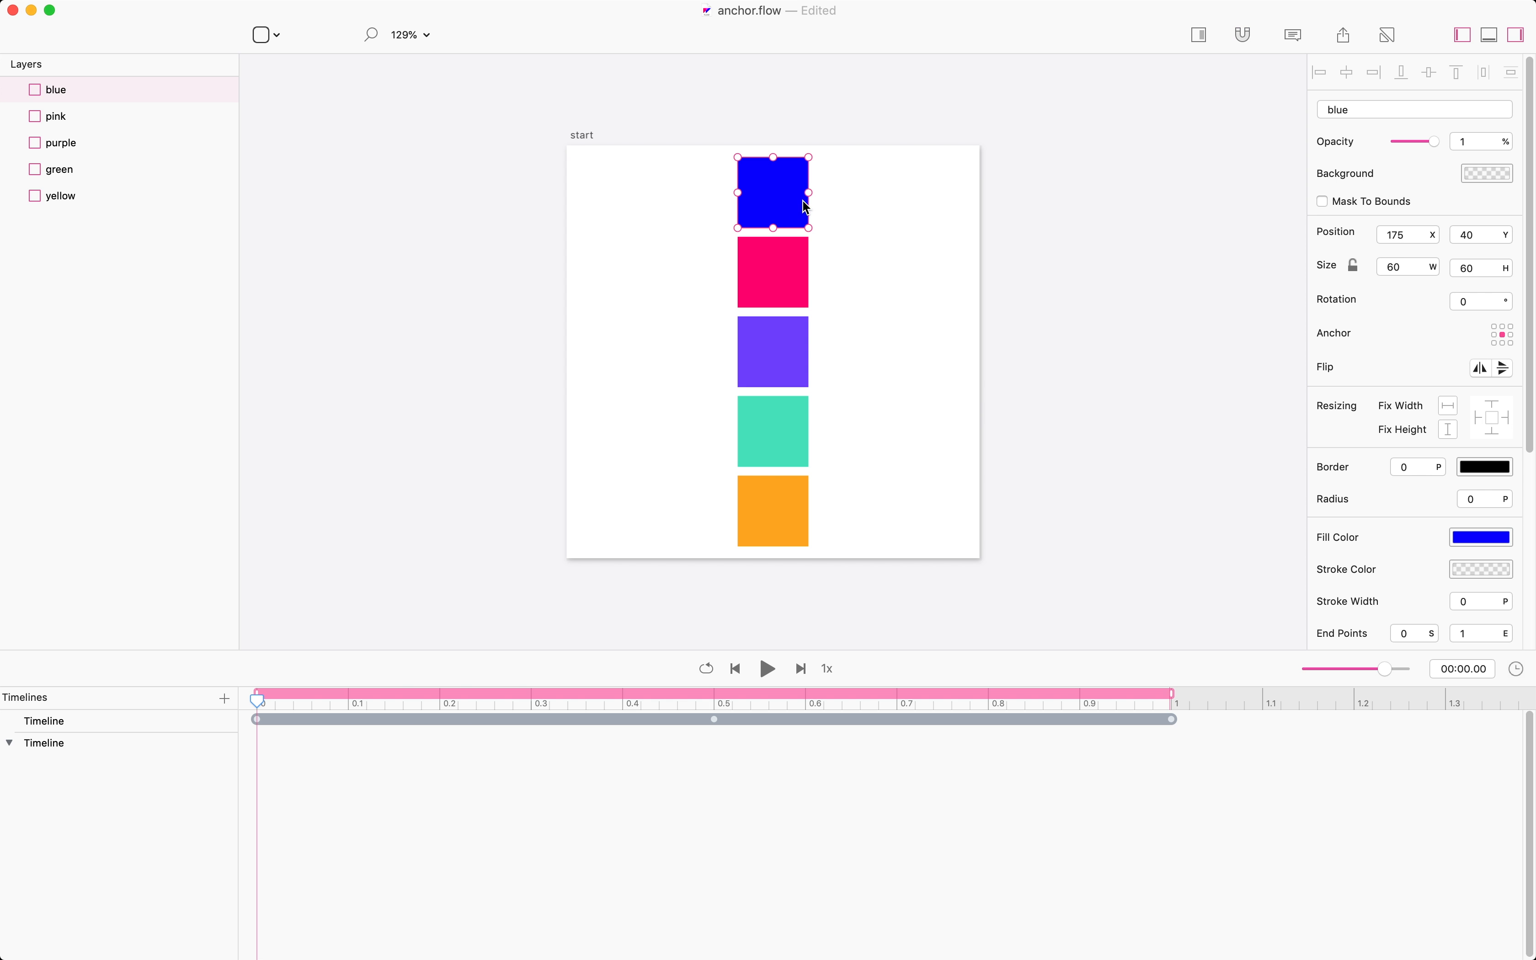
{"action": "left_click_drag", "start_coordinate": [872, 190], "coordinate": [704, 532]}
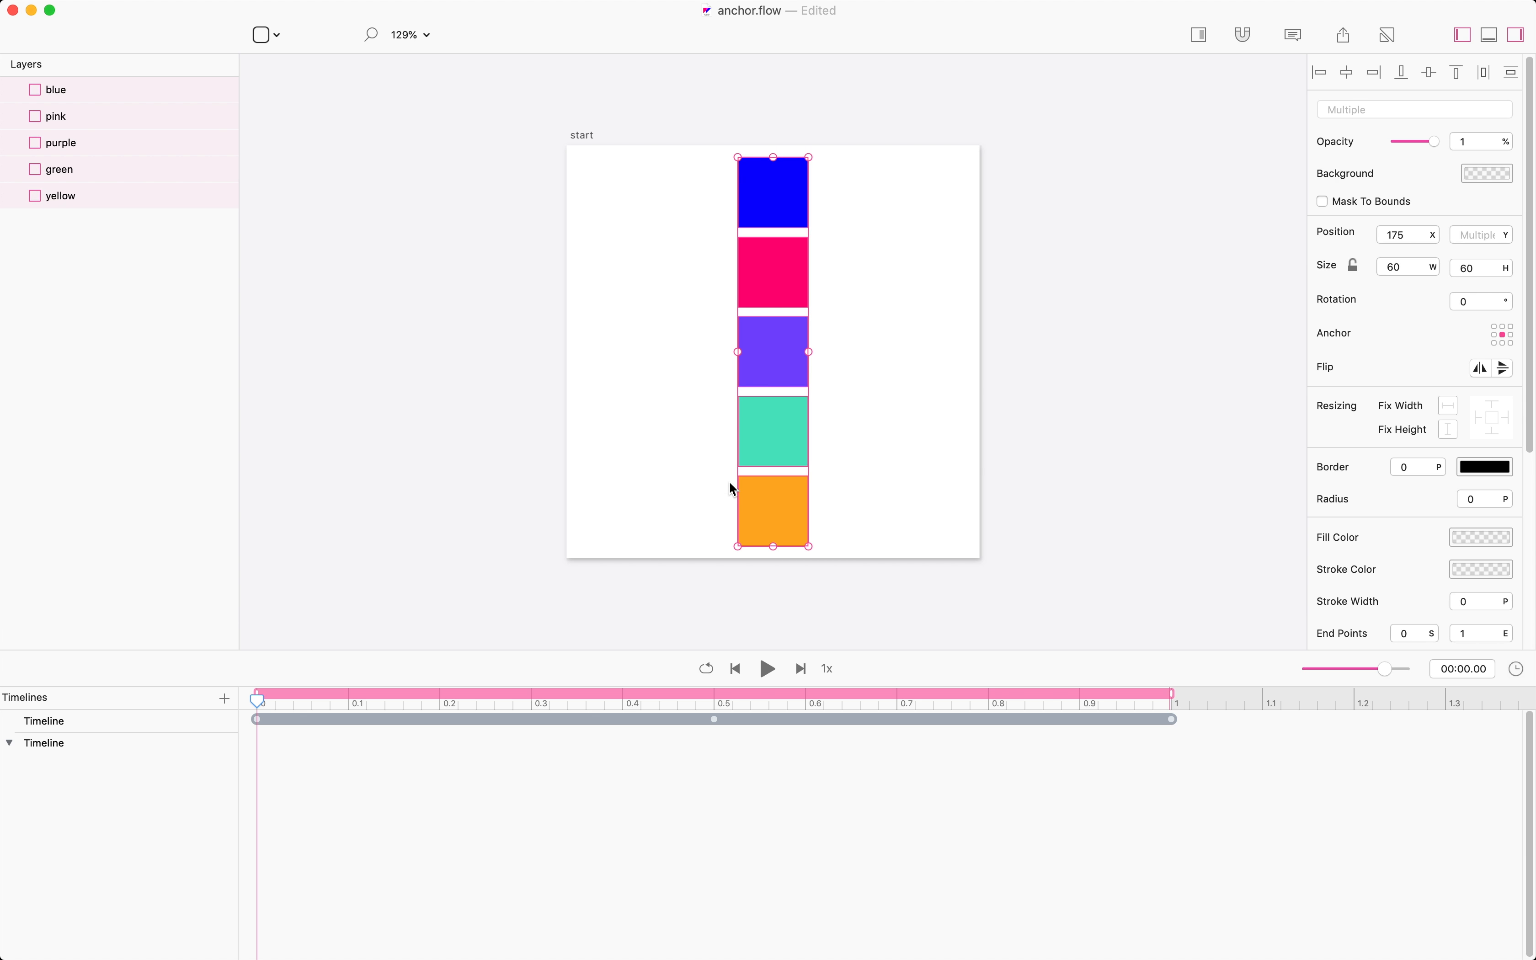
{"action": "left_click", "coordinate": [1495, 335]}
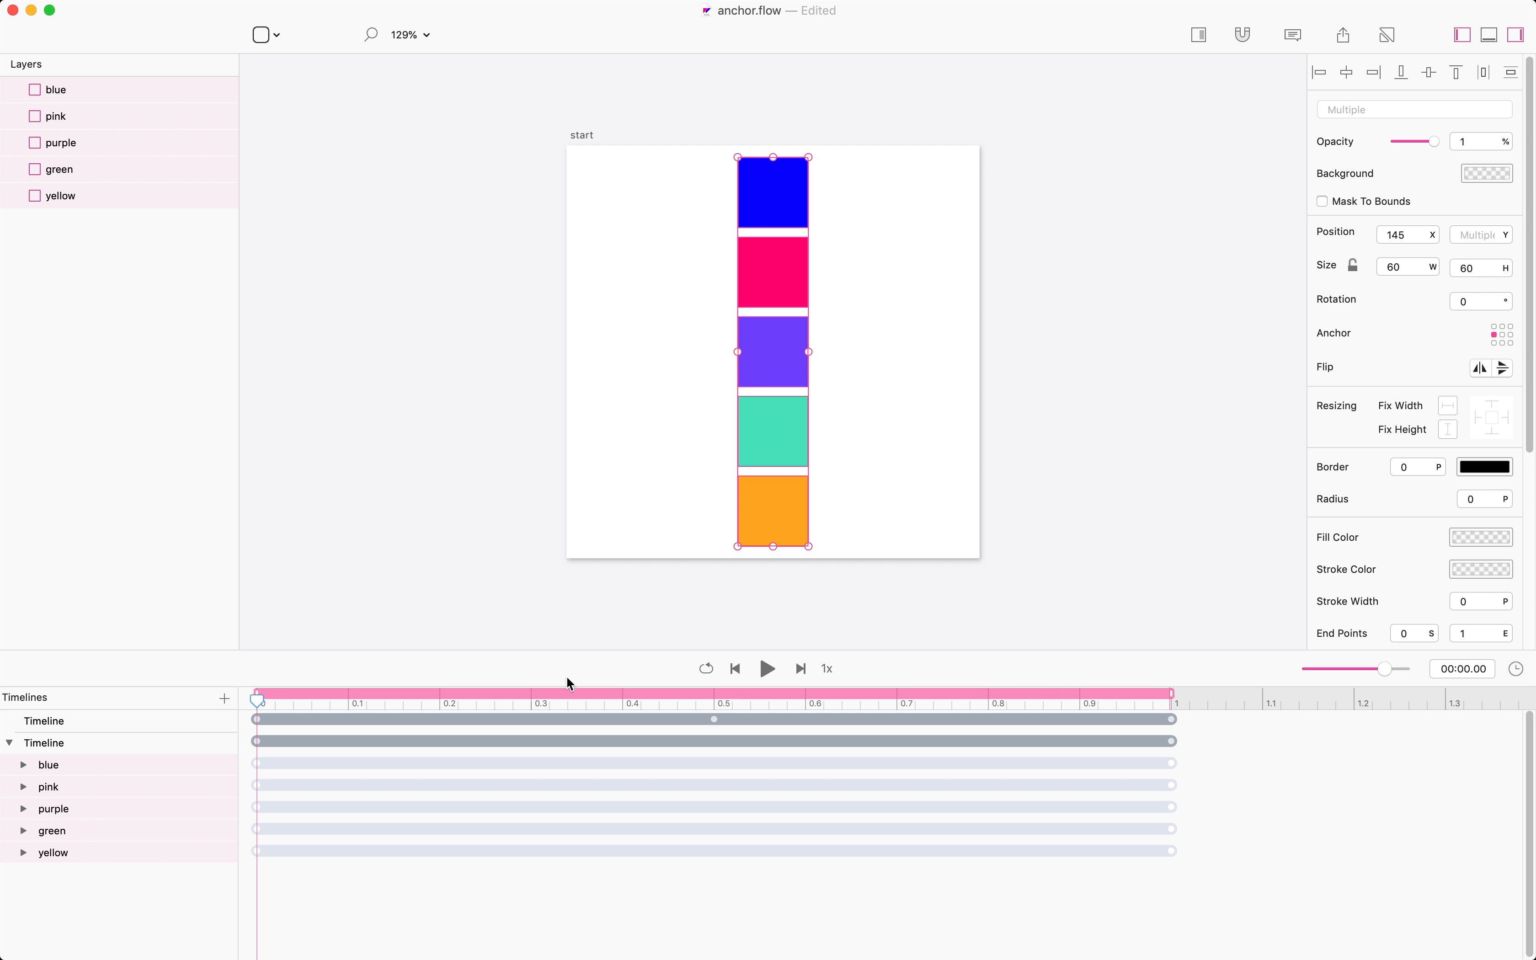
Step: Expand the animated properties of all five squares in the new timeline and enlarge the timeline area to show them
{"action": "left_click", "coordinate": [24, 764]}
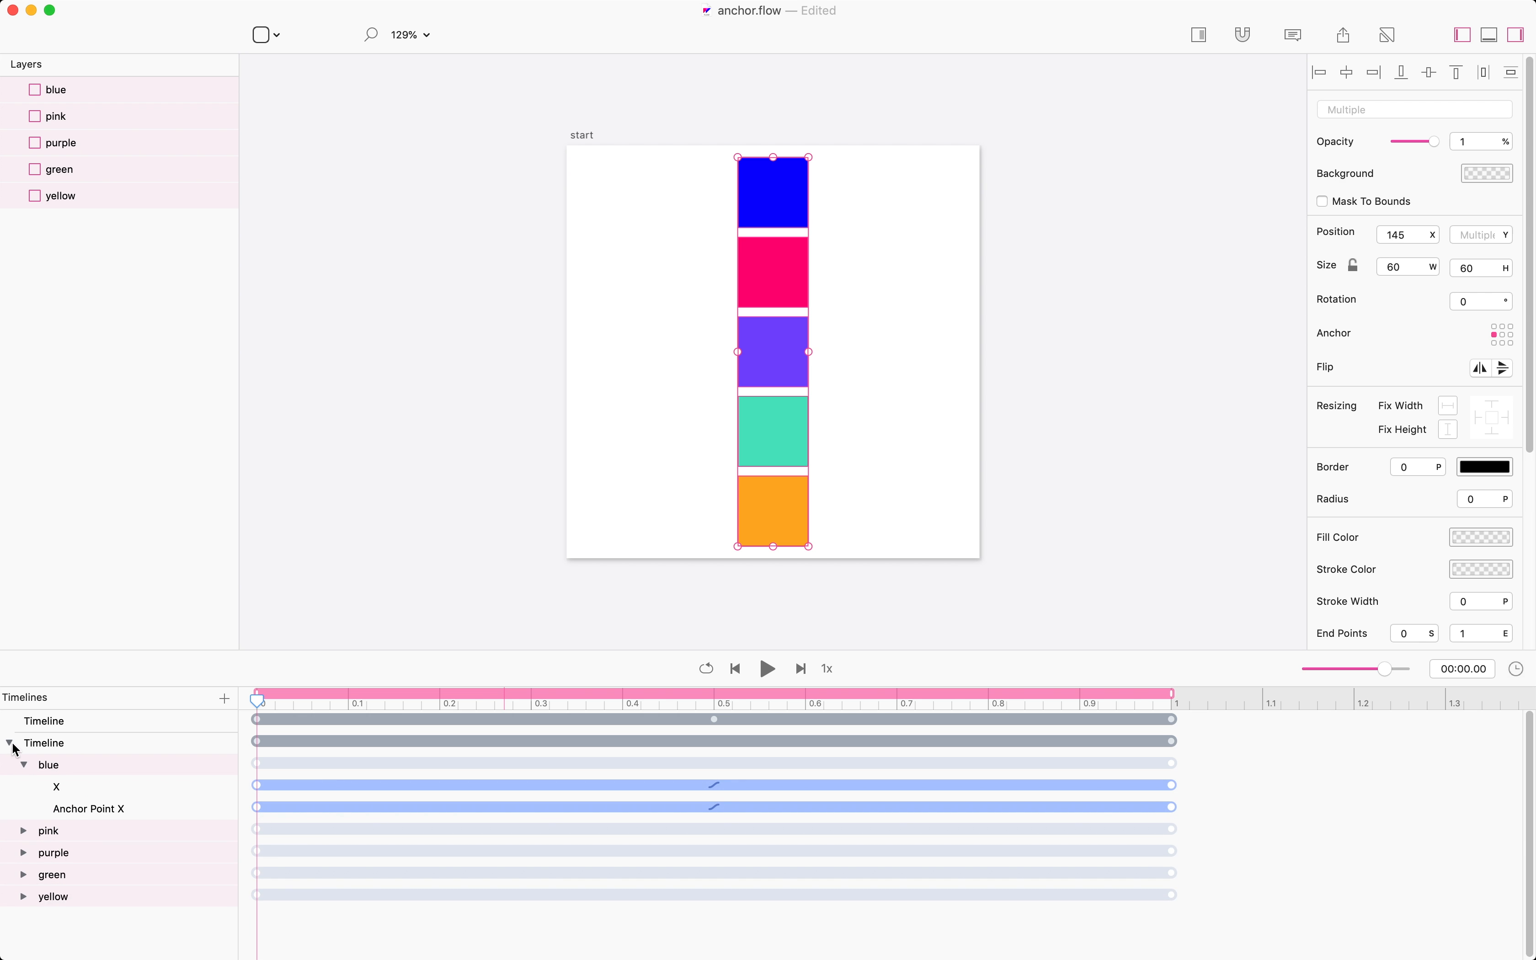
{"action": "left_click", "coordinate": [24, 830]}
{"action": "left_click", "coordinate": [24, 896]}
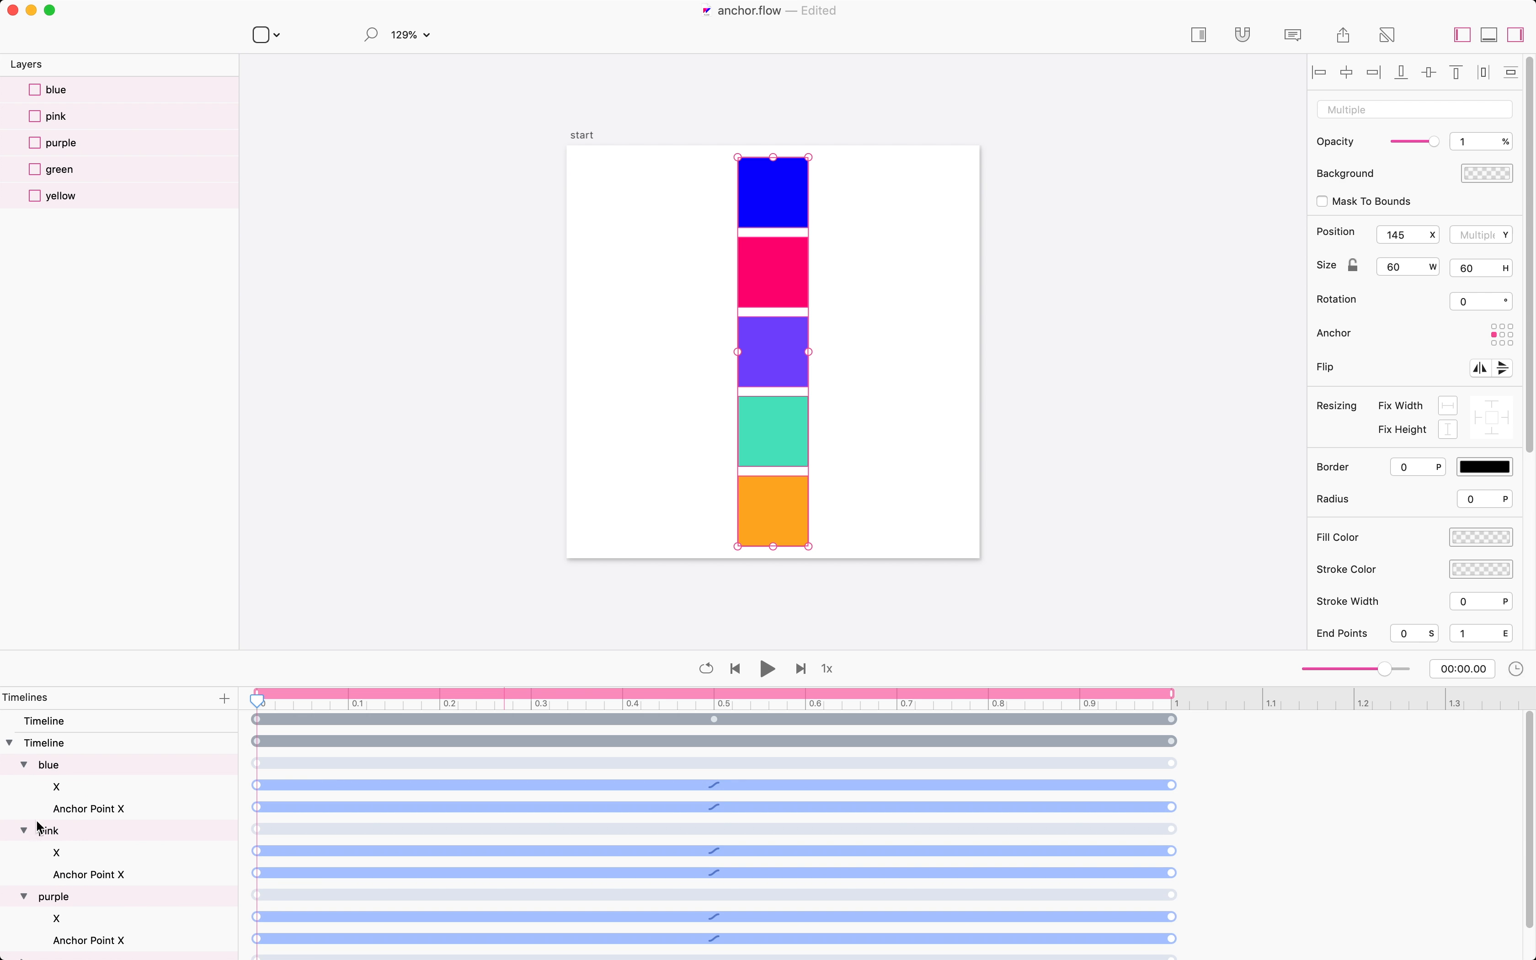
{"action": "left_click_drag", "start_coordinate": [116, 648], "coordinate": [74, 372]}
{"action": "left_click", "coordinate": [24, 688]}
{"action": "left_click", "coordinate": [24, 753]}
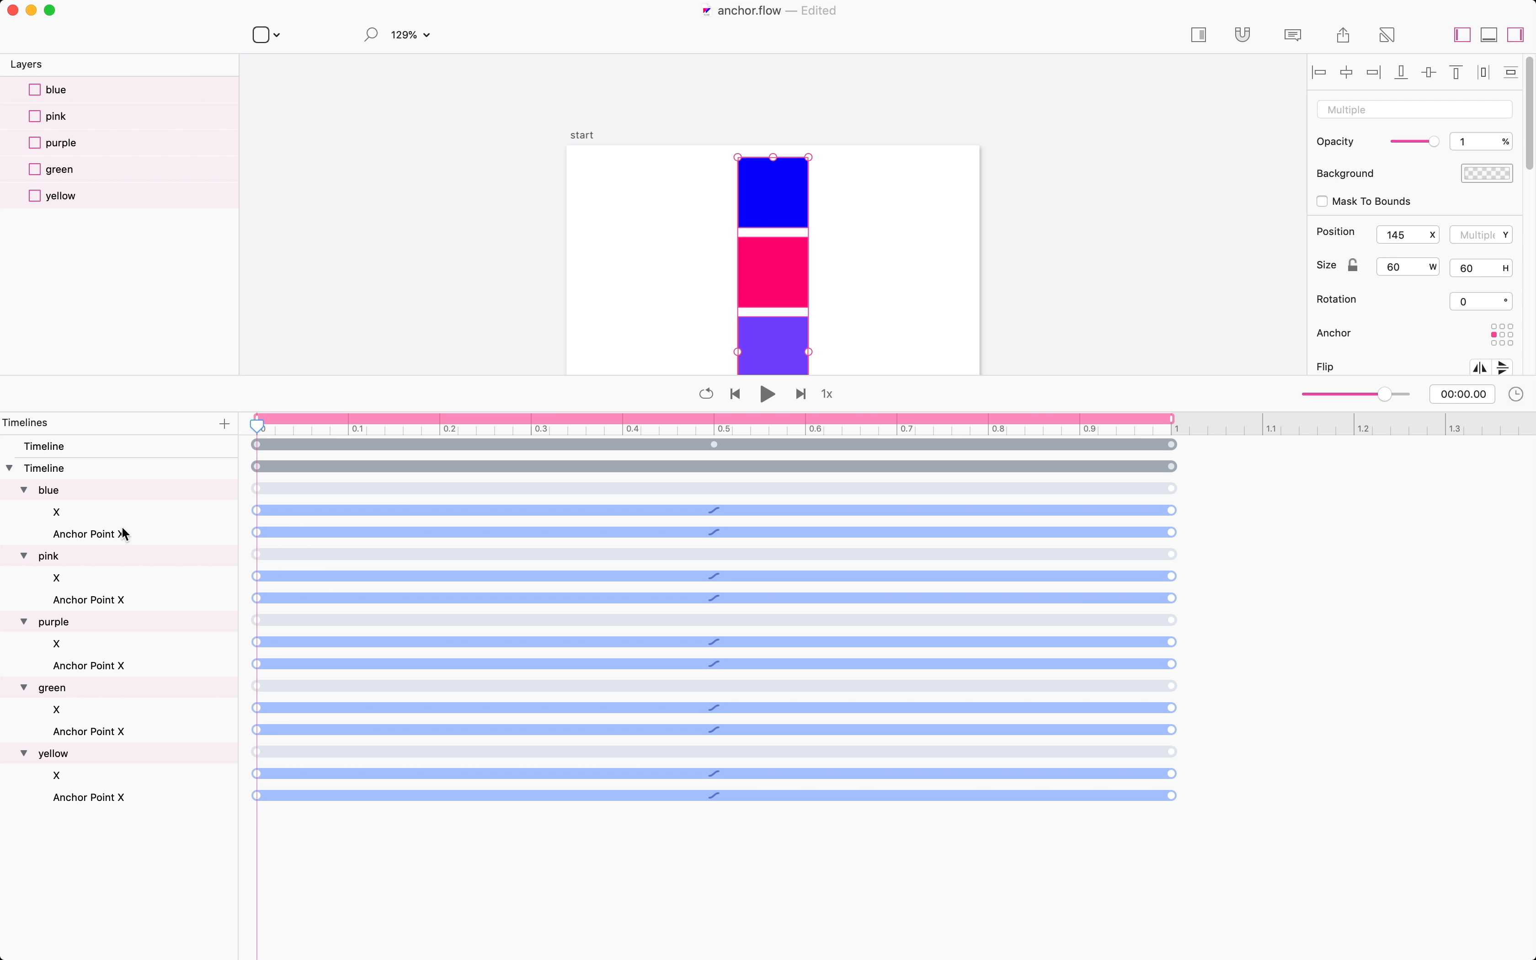
Step: Reduce the timeline area's height and set the pink square's Anchor Point X keyframe at 0 seconds to 0.25
{"action": "left_click", "coordinate": [258, 532]}
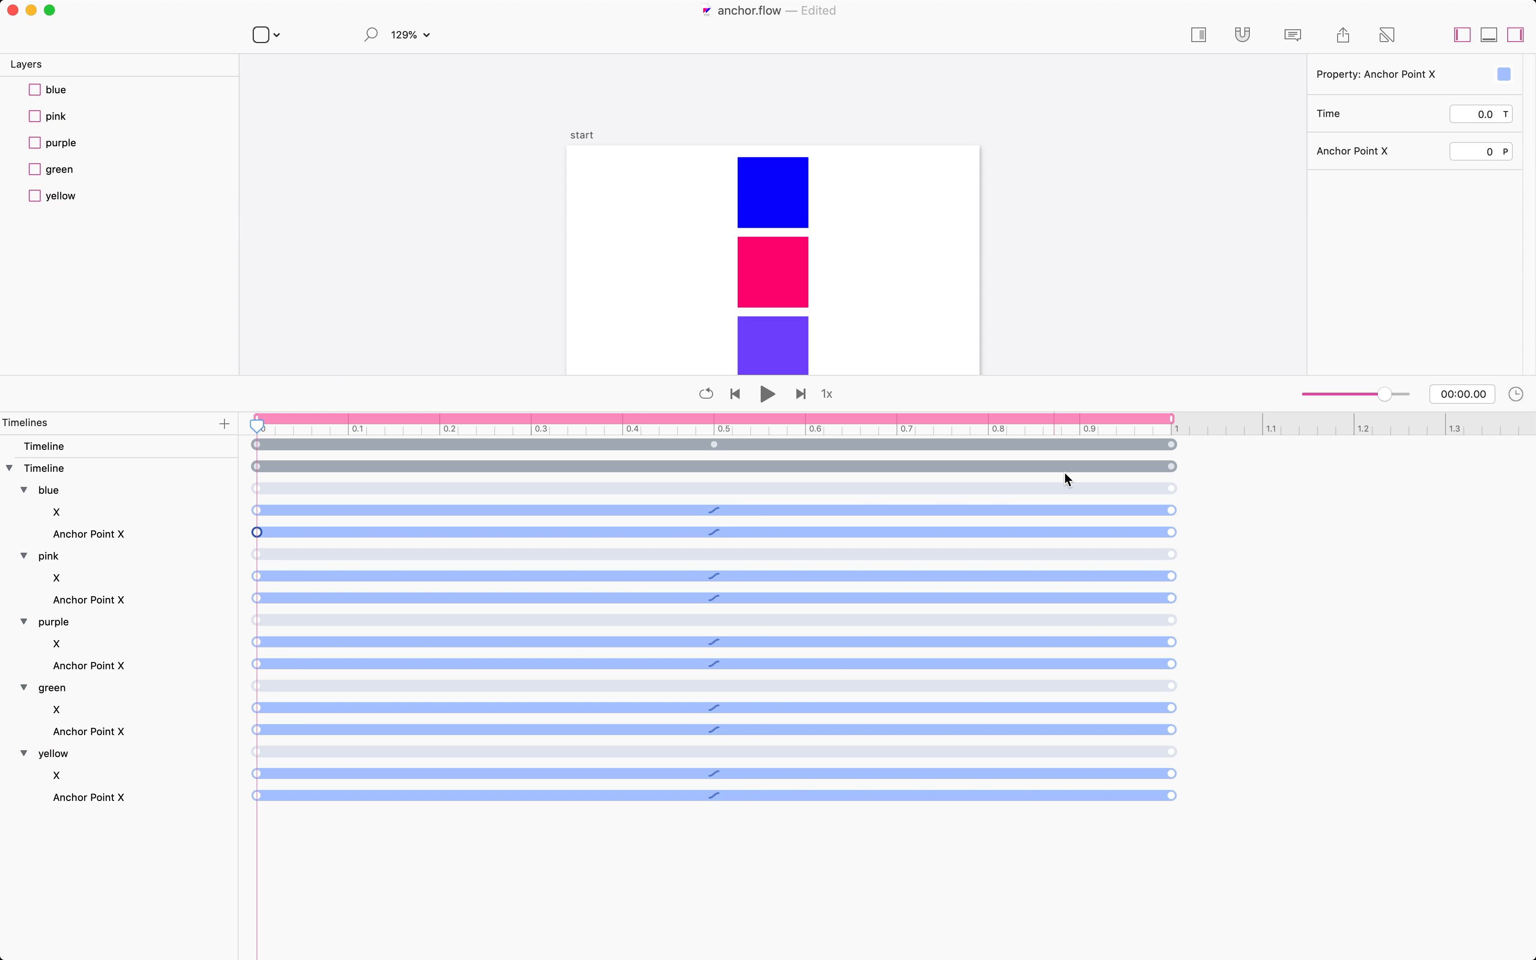
{"action": "left_click_drag", "start_coordinate": [1169, 376], "coordinate": [1187, 560]}
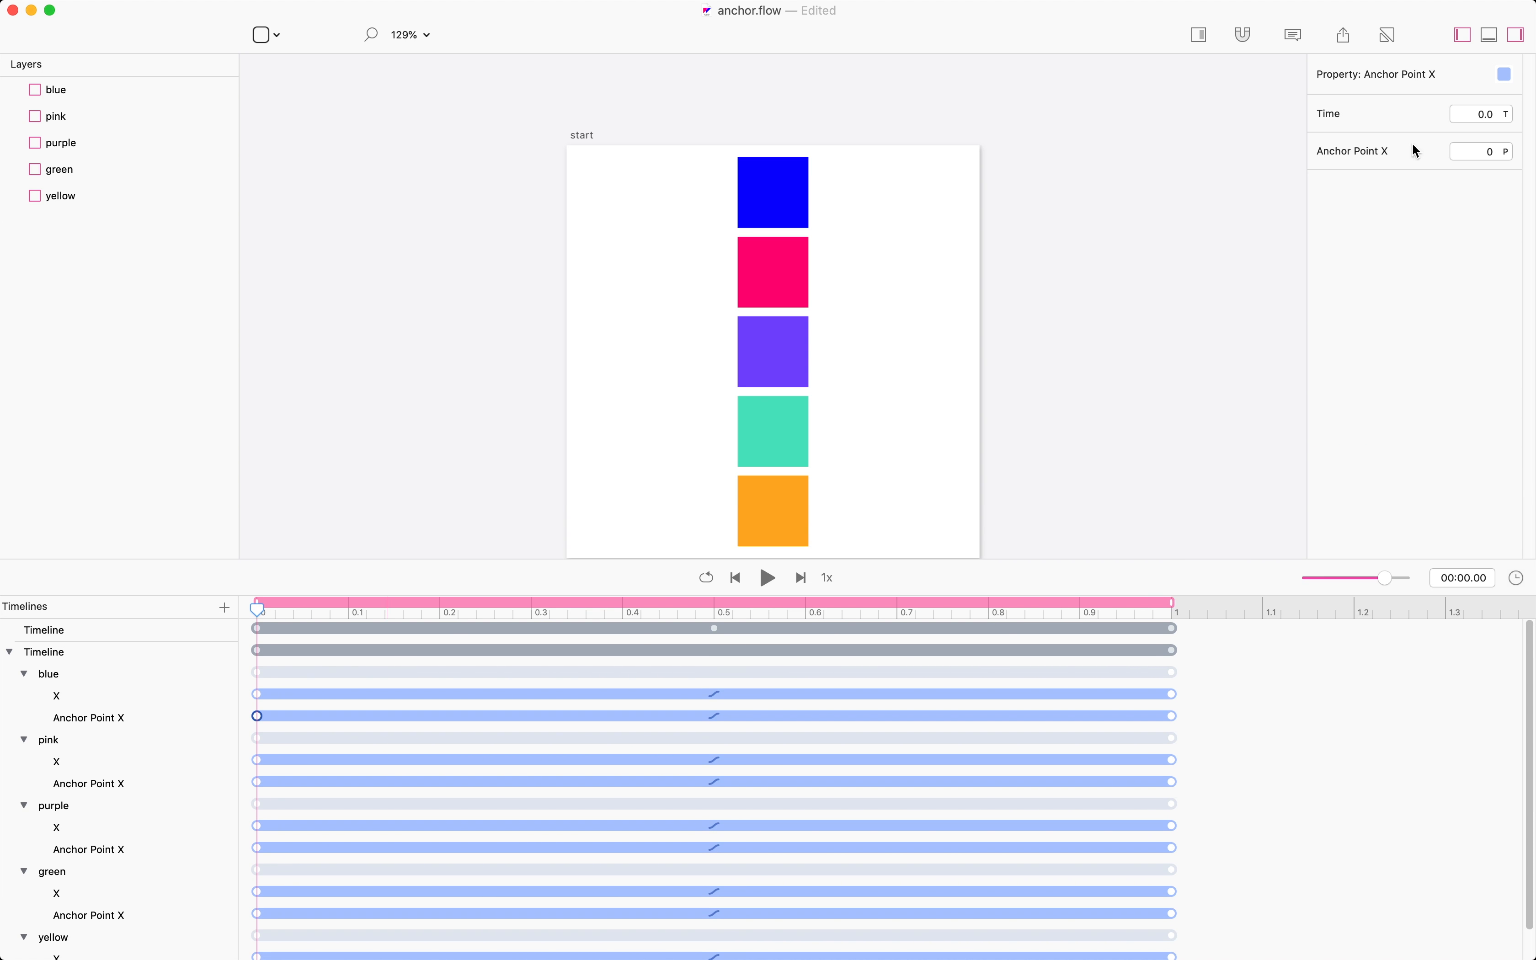
{"action": "left_click", "coordinate": [1479, 151]}
{"action": "left_click", "coordinate": [258, 783]}
{"action": "left_click", "coordinate": [1493, 147]}
{"action": "type", "text": "0.25"}
{"action": "key", "text": "Return"}
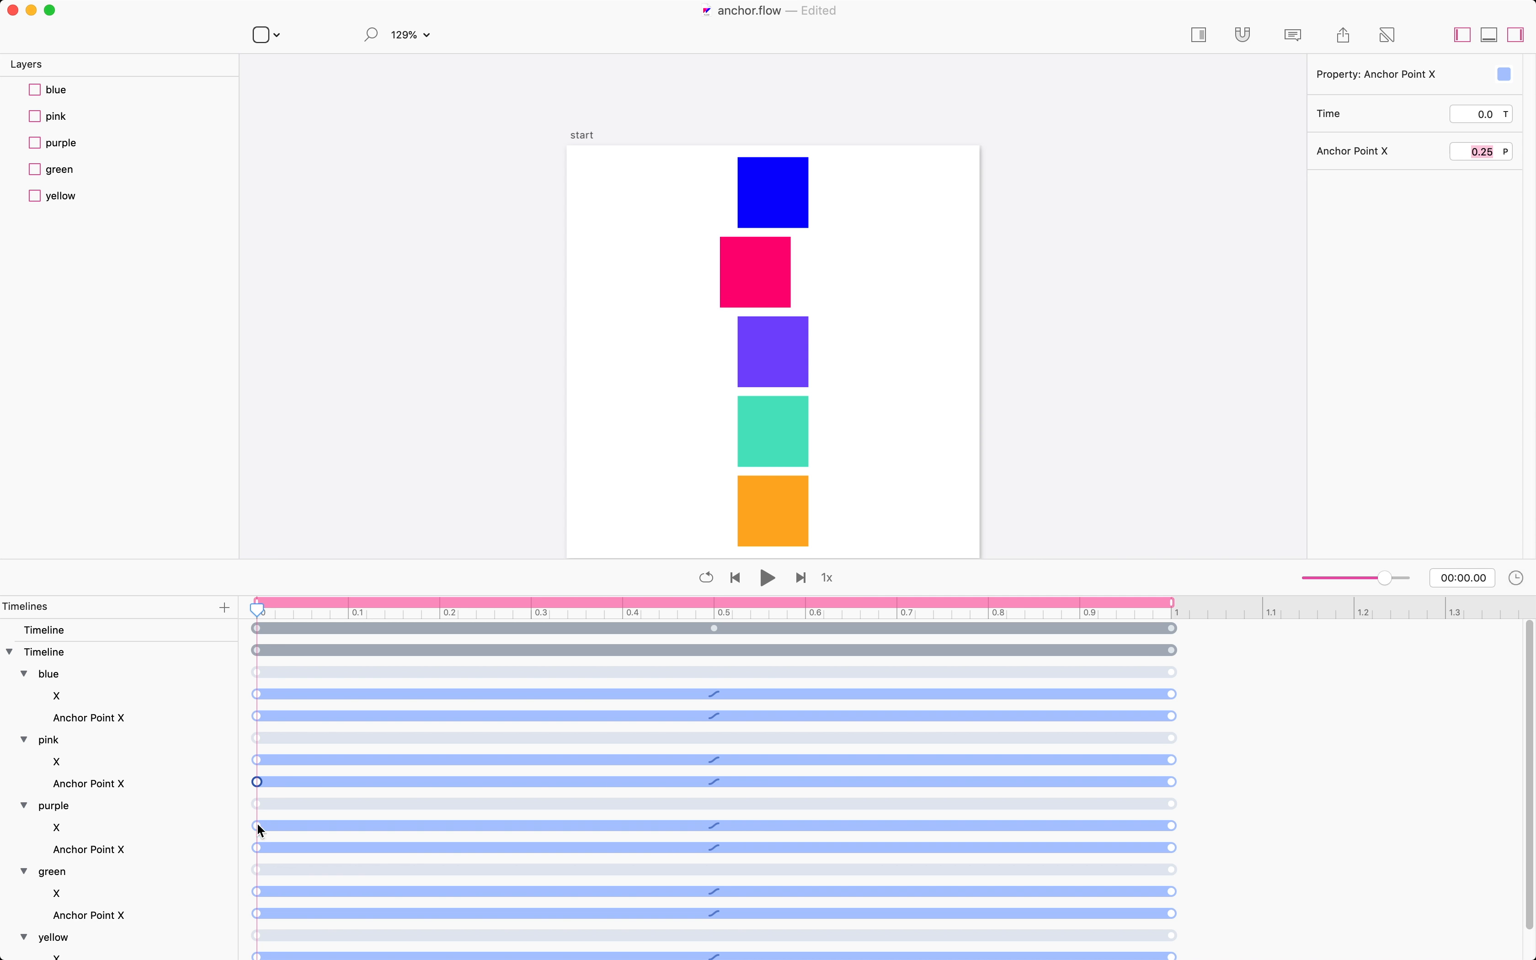
Step: Set the purple square's Anchor Point X keyframe at 0 seconds to 0.5
{"action": "left_click", "coordinate": [257, 847]}
{"action": "double_click", "coordinate": [1488, 151]}
{"action": "type", "text": "0.5"}
{"action": "key", "text": "Return"}
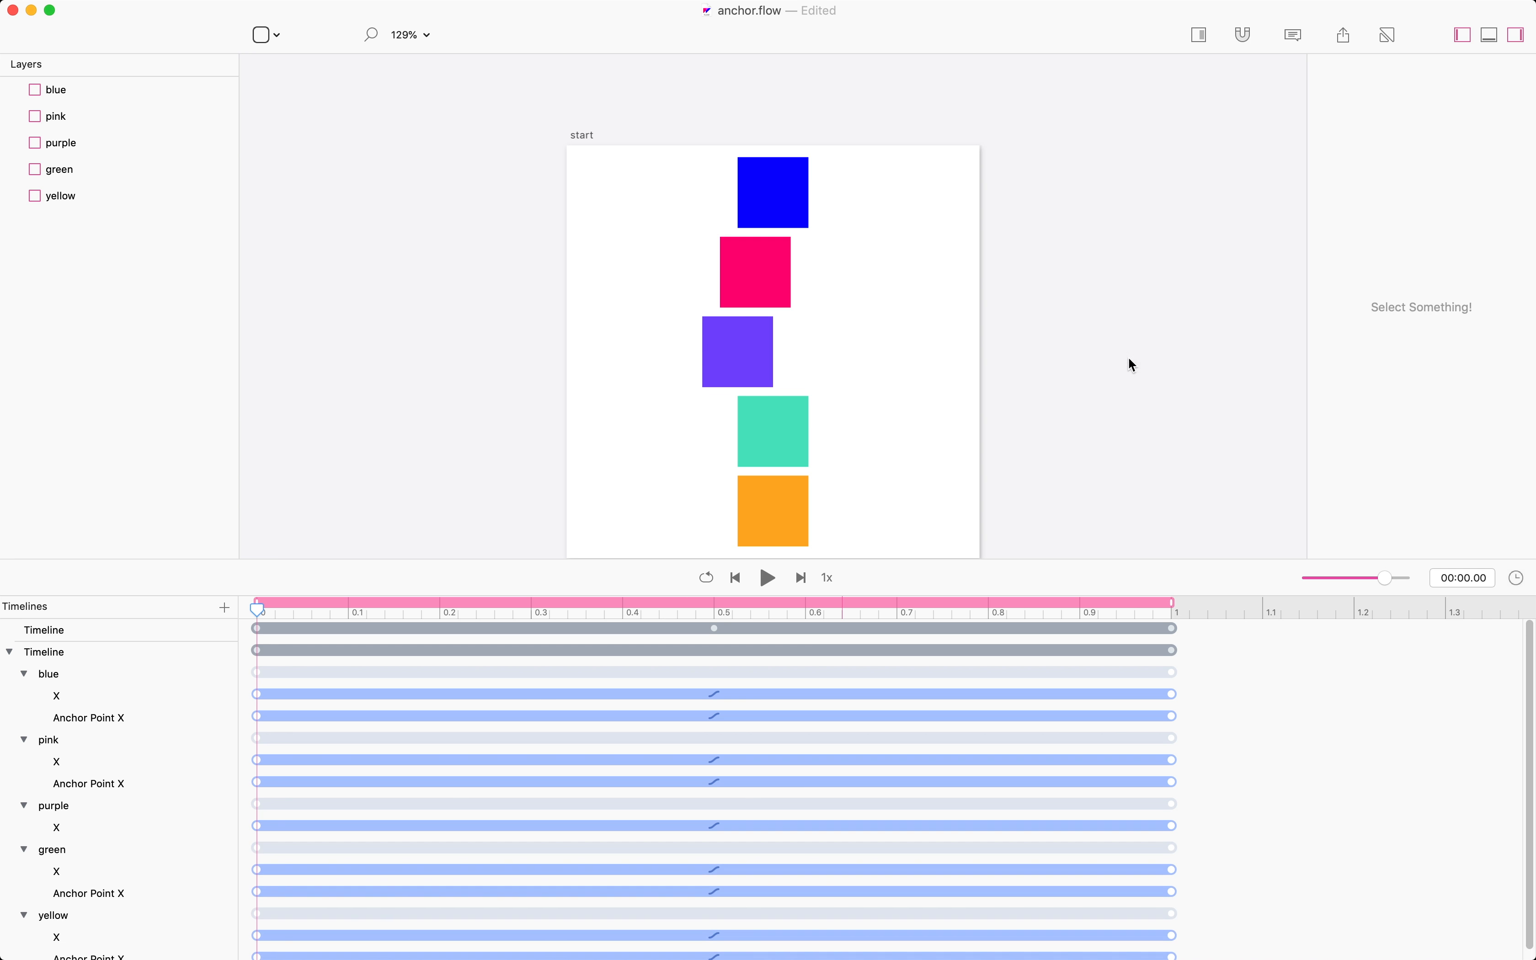
Step: Set the green square's Anchor Point X keyframe at 0 seconds to 0.75
{"action": "scroll", "coordinate": [254, 895], "scroll_direction": "down", "scroll_amount": 1}
{"action": "left_click", "coordinate": [257, 883]}
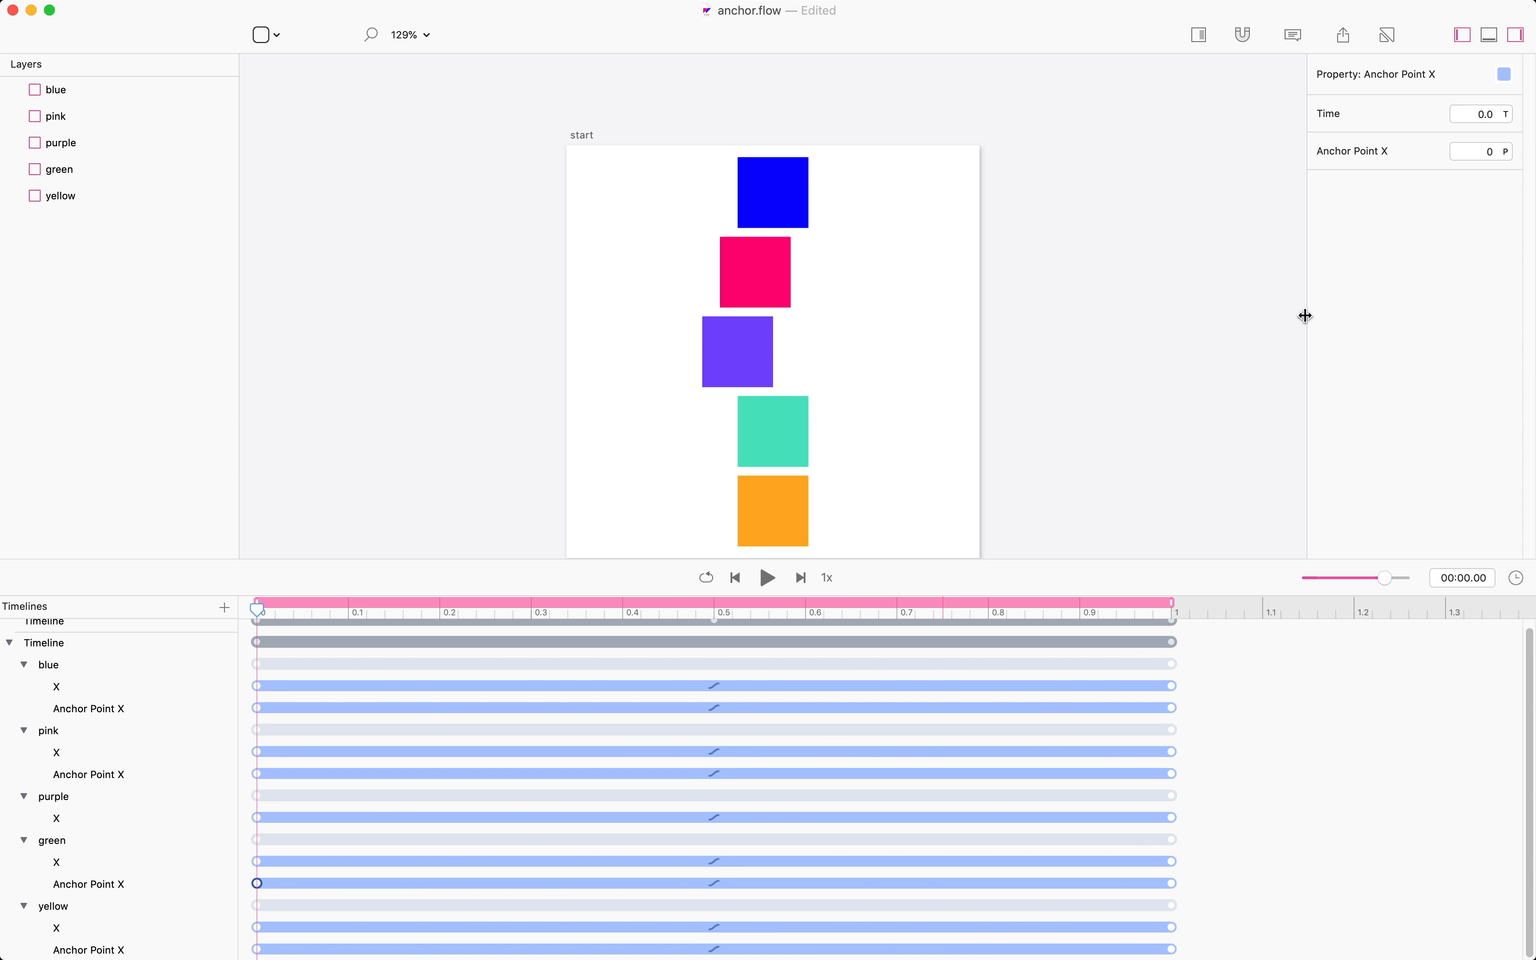
{"action": "left_click", "coordinate": [1485, 153]}
{"action": "type", "text": "0.75"}
{"action": "key", "text": "Return"}
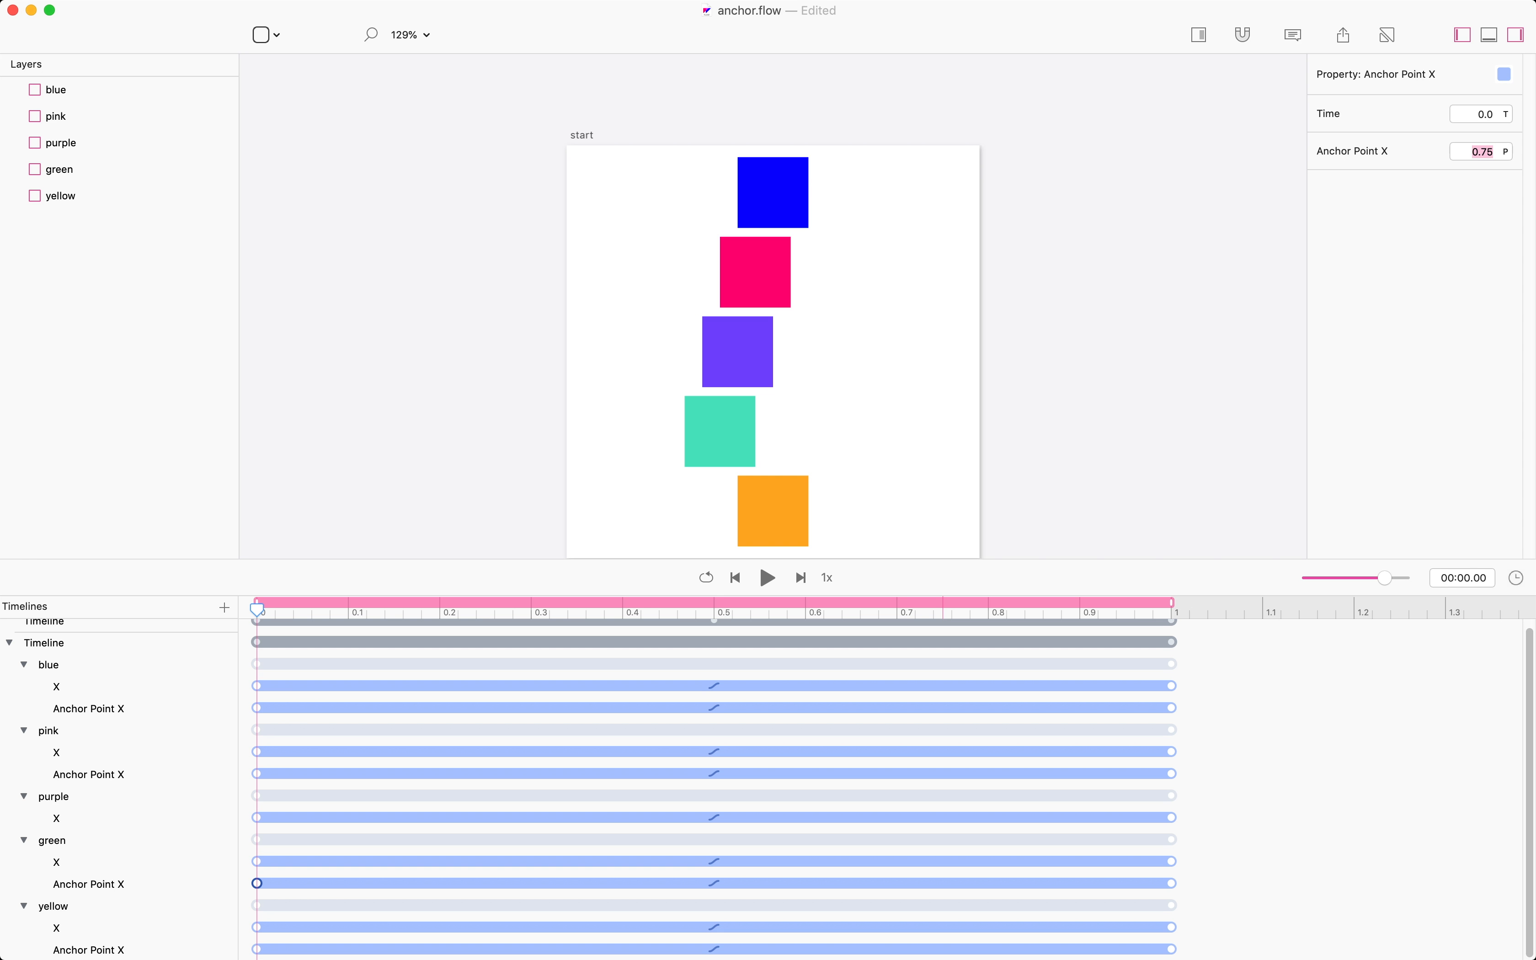
Step: Set the yellow square's Anchor Point X keyframe at 0 seconds to 1
{"action": "left_click", "coordinate": [260, 951]}
{"action": "type", "text": "1"}
{"action": "key", "text": "Return"}
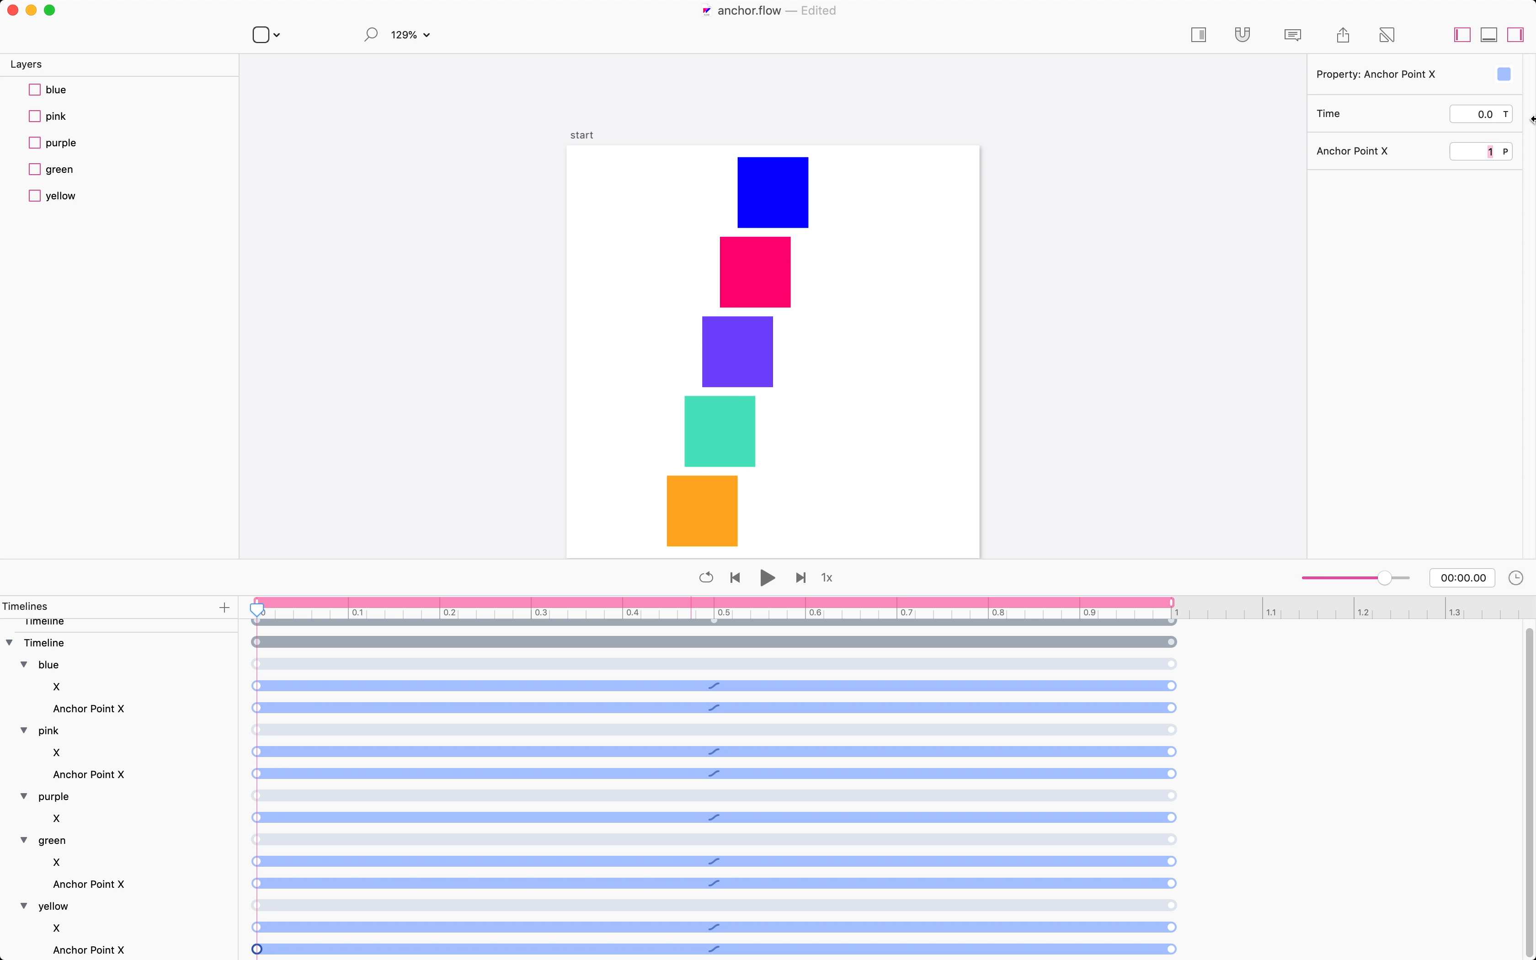
{"action": "left_click", "coordinate": [936, 246]}
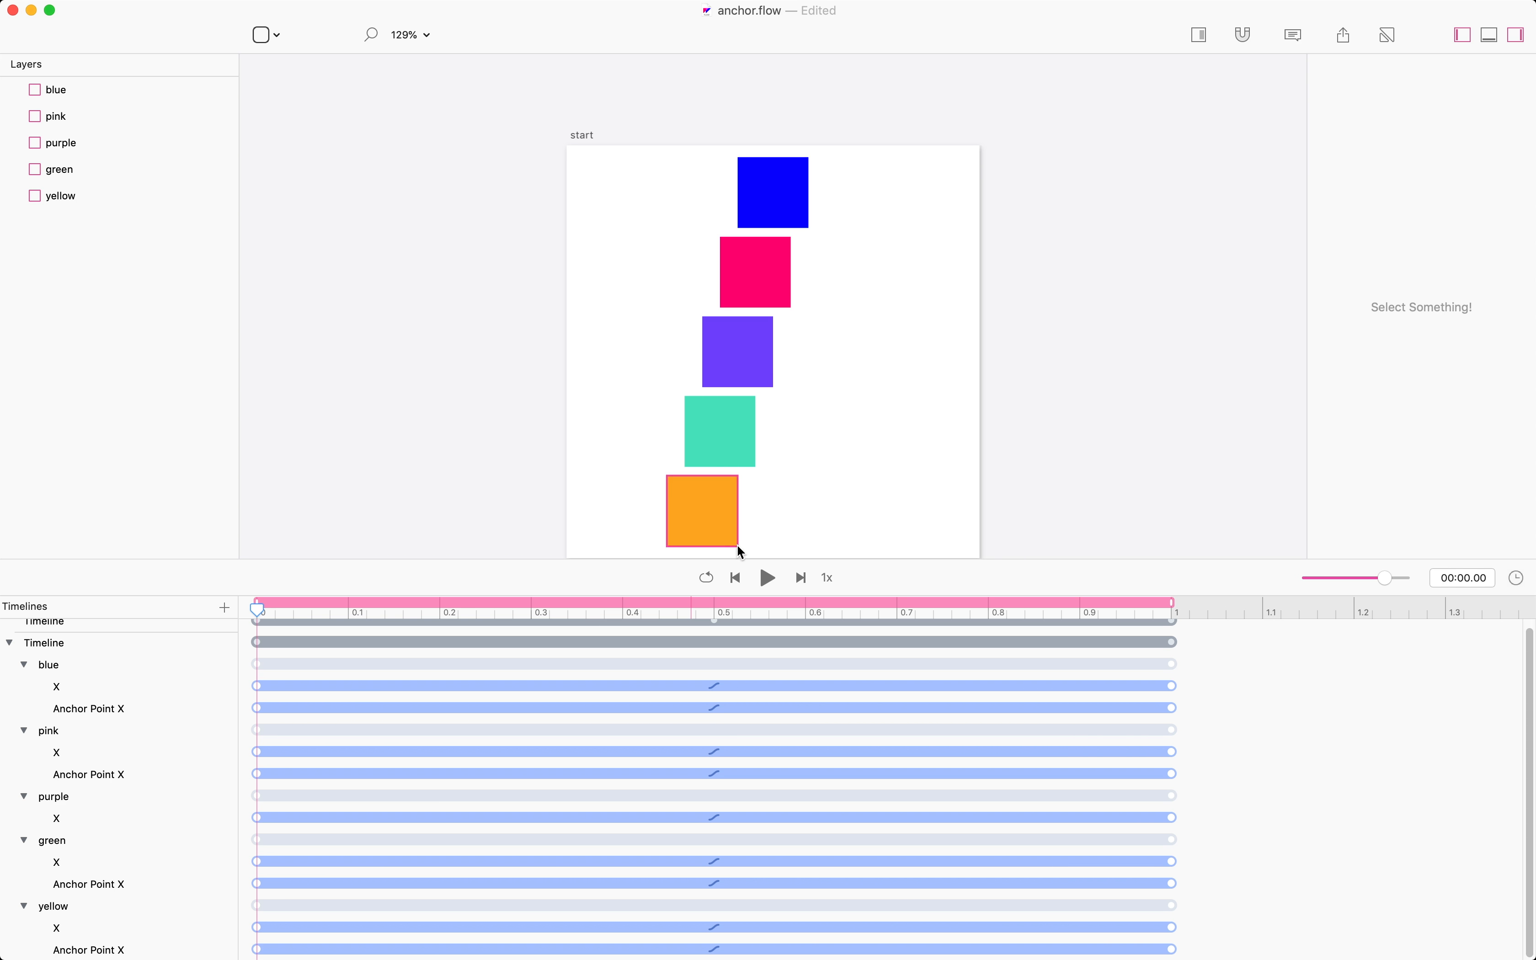
Step: Set the X position of all five squares to 175 at 0 seconds
{"action": "scroll", "coordinate": [895, 383], "scroll_direction": "down", "scroll_amount": 3}
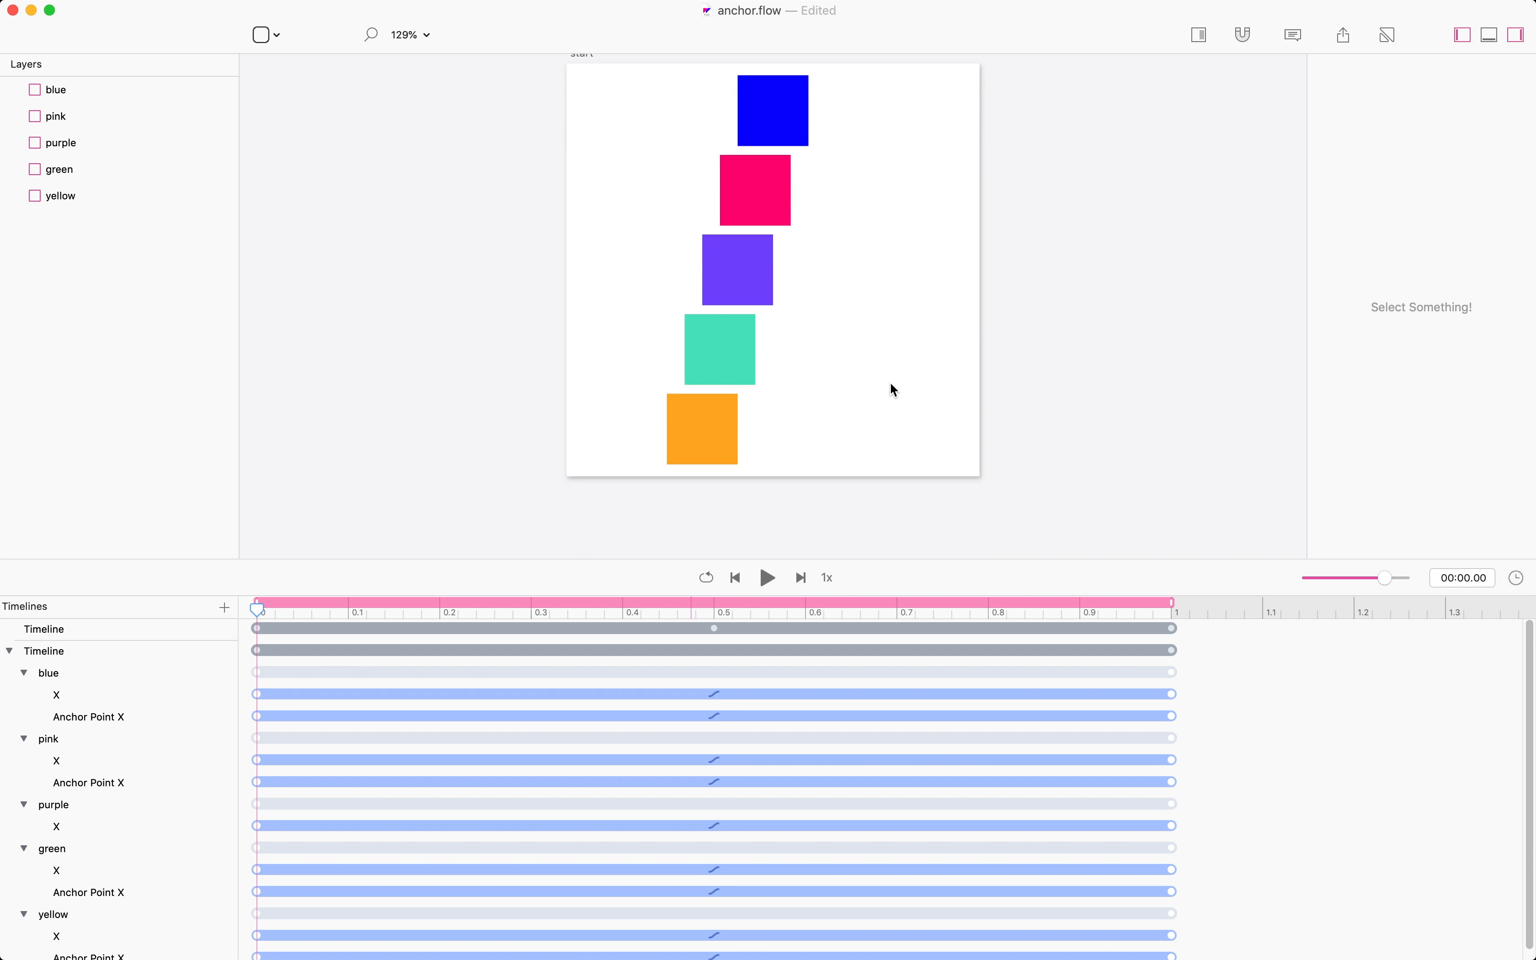
{"action": "left_click", "coordinate": [683, 462]}
{"action": "left_click", "coordinate": [901, 173]}
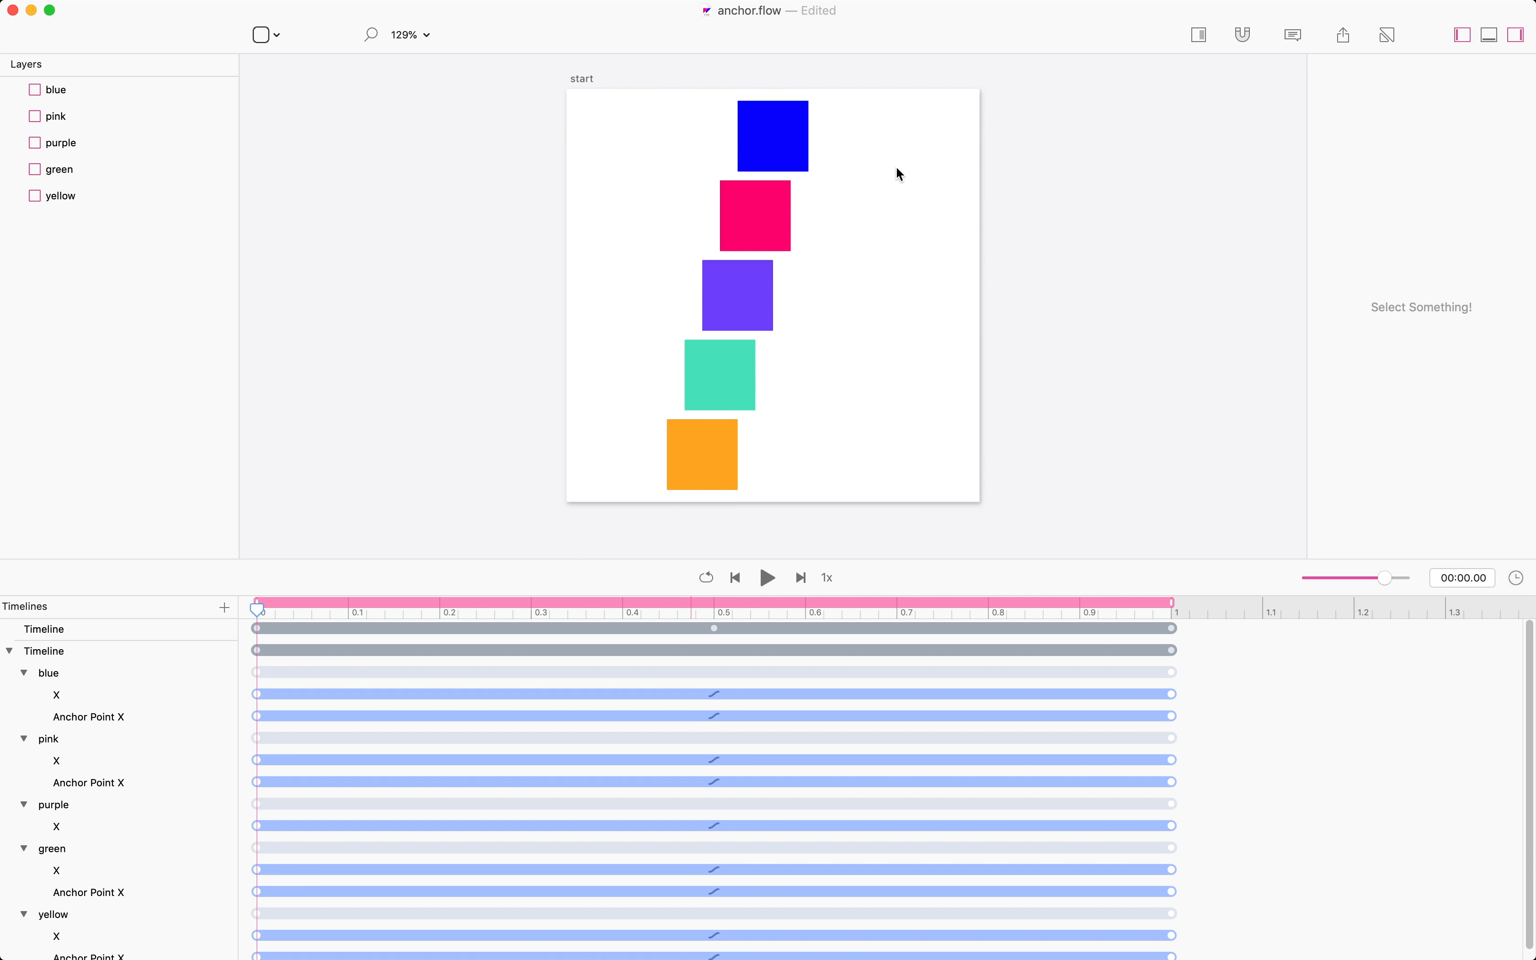
{"action": "left_click_drag", "start_coordinate": [900, 174], "coordinate": [587, 488]}
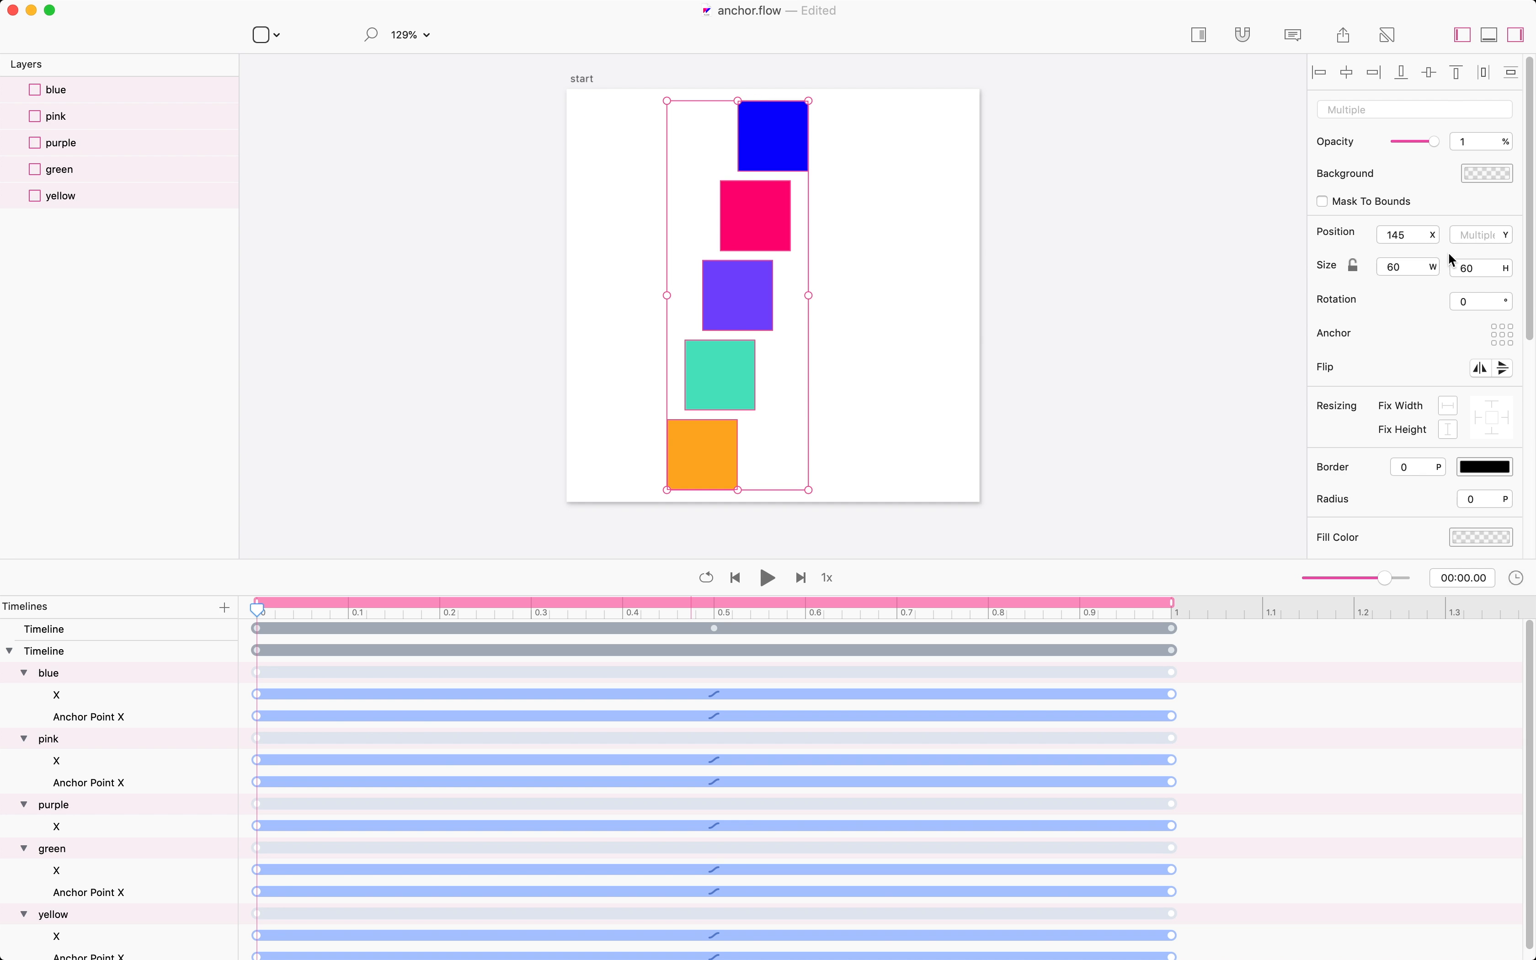
{"action": "left_click_drag", "start_coordinate": [1405, 235], "coordinate": [1391, 235]}
{"action": "type", "text": "7"}
{"action": "key", "text": "Return"}
{"action": "left_click", "coordinate": [761, 144]}
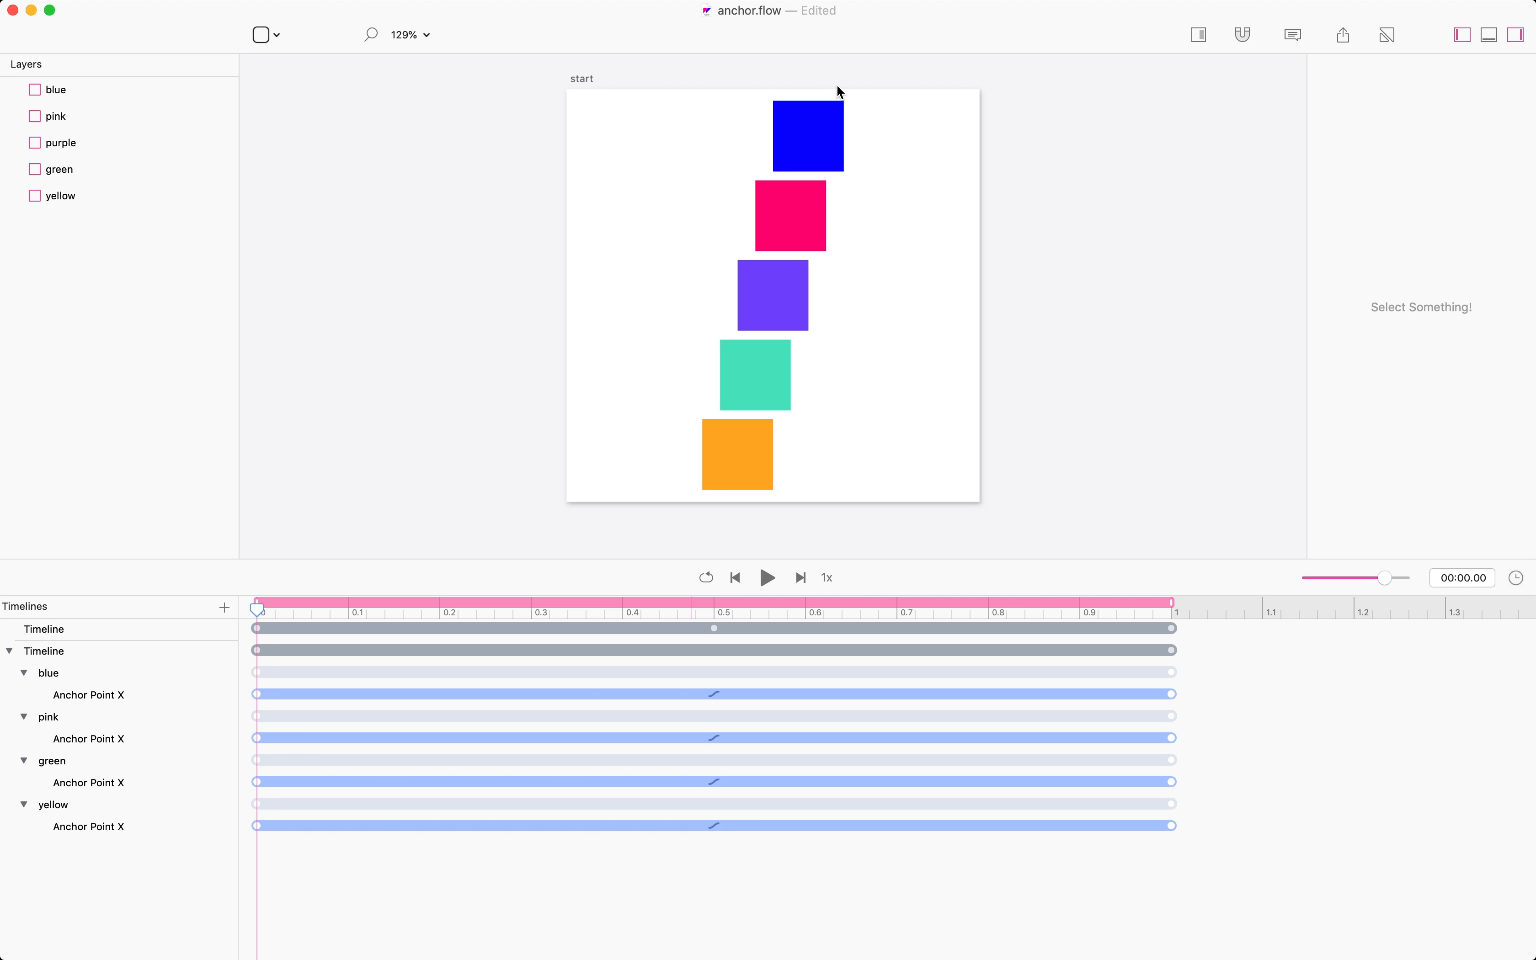
Step: Set the rotation of all five squares to 360° at 0 seconds and play the animation
{"action": "left_click_drag", "start_coordinate": [665, 465], "coordinate": [879, 147]}
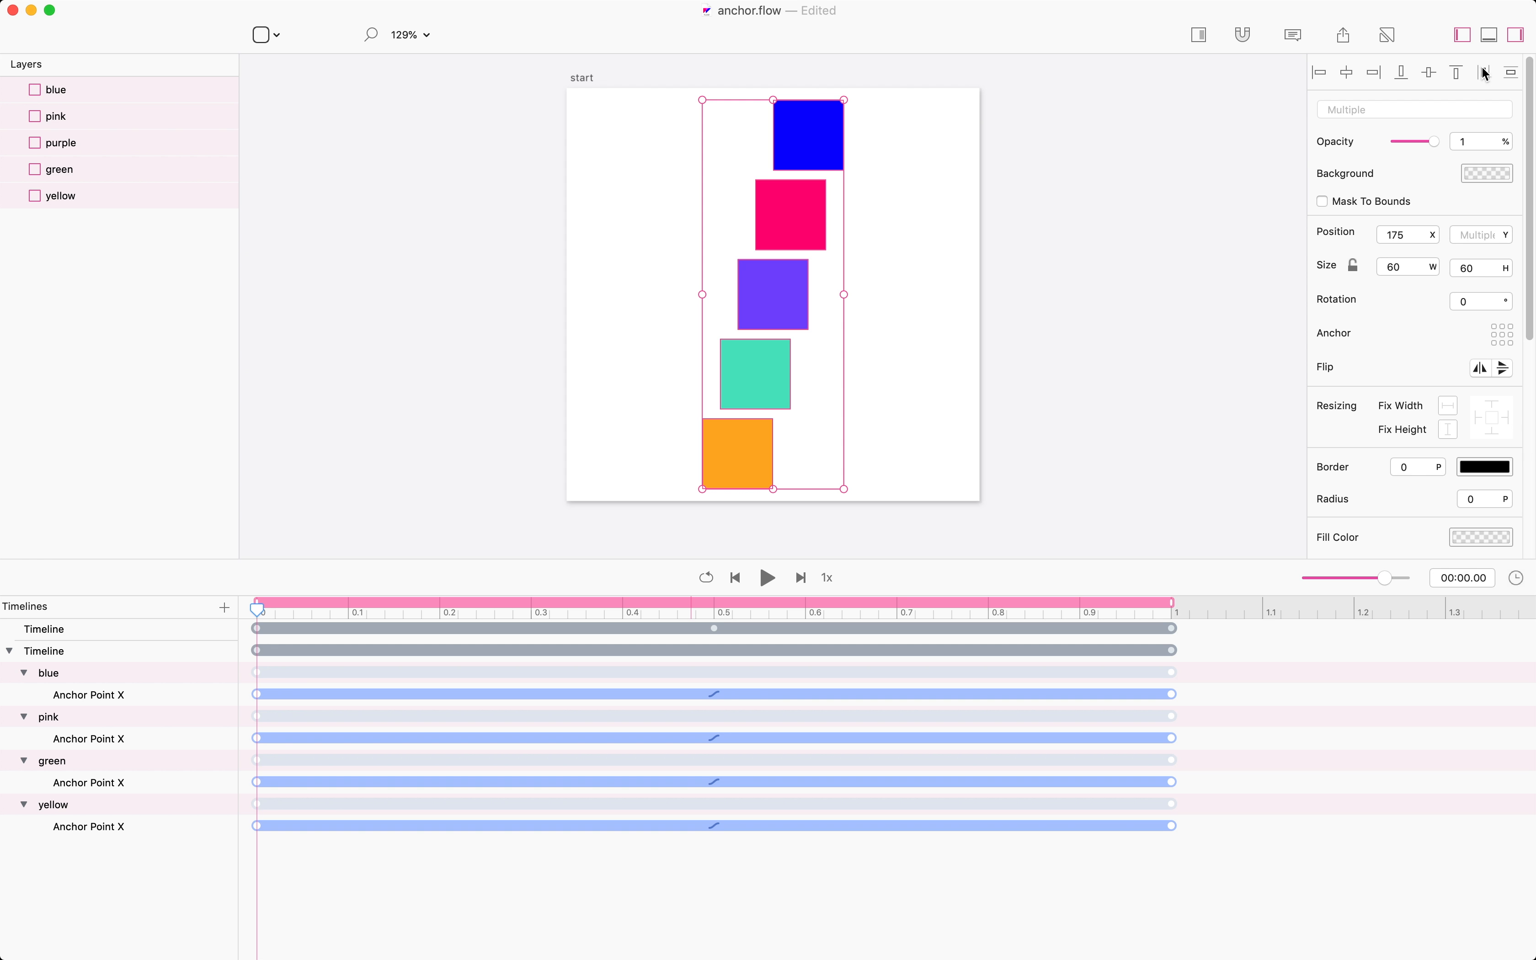
{"action": "double_click", "coordinate": [1480, 300]}
{"action": "type", "text": "360"}
{"action": "key", "text": "Return"}
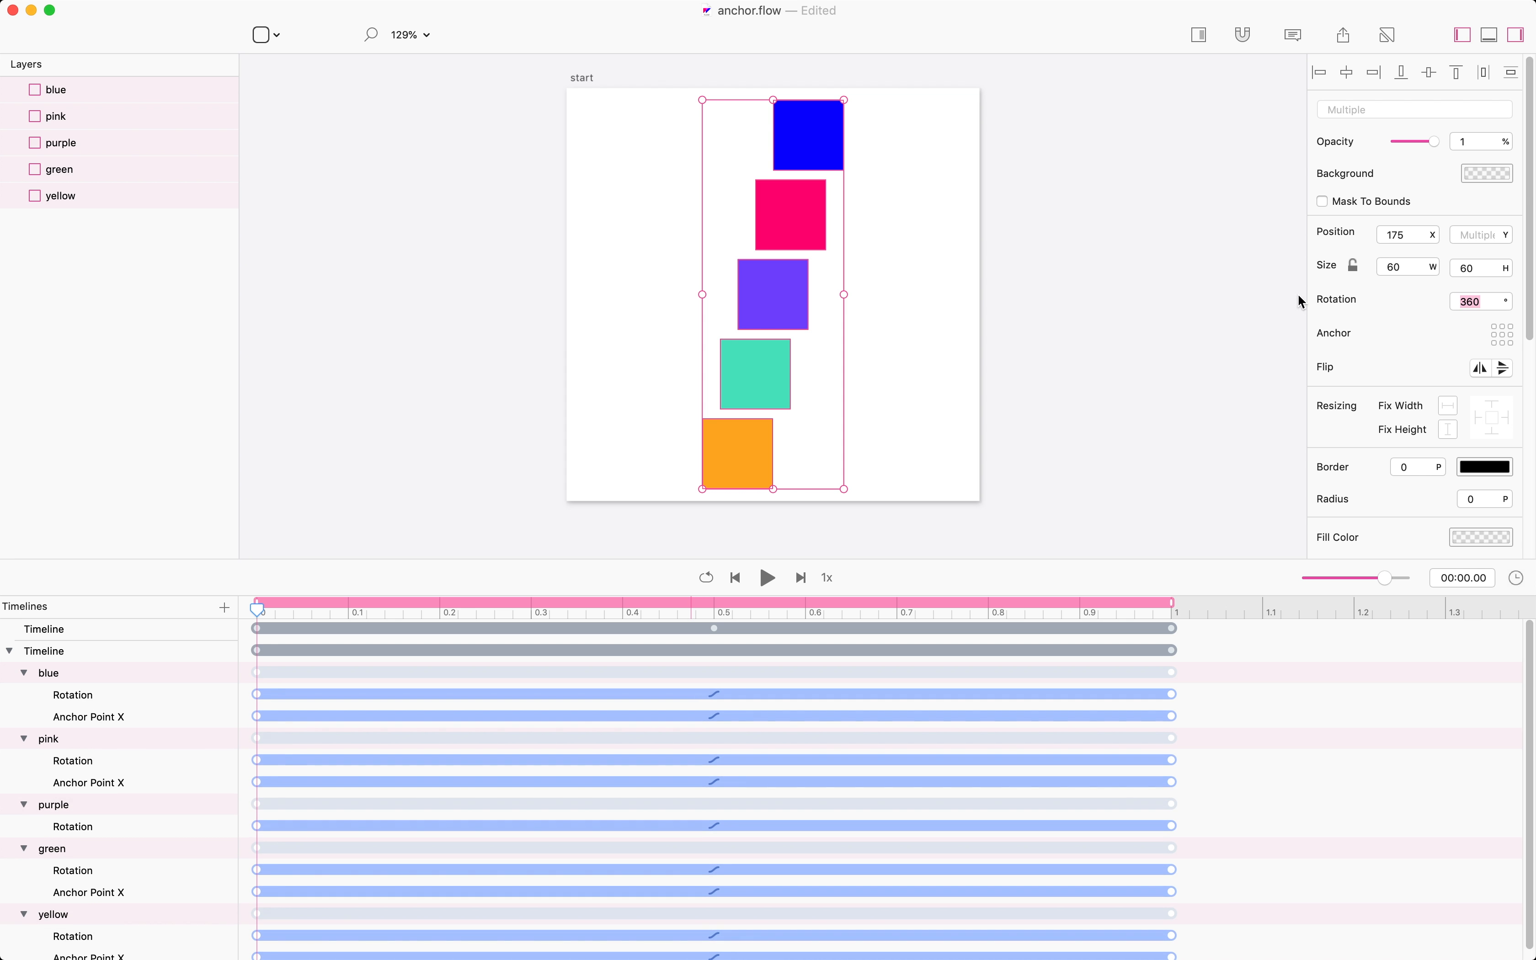
{"action": "left_click", "coordinate": [768, 578]}
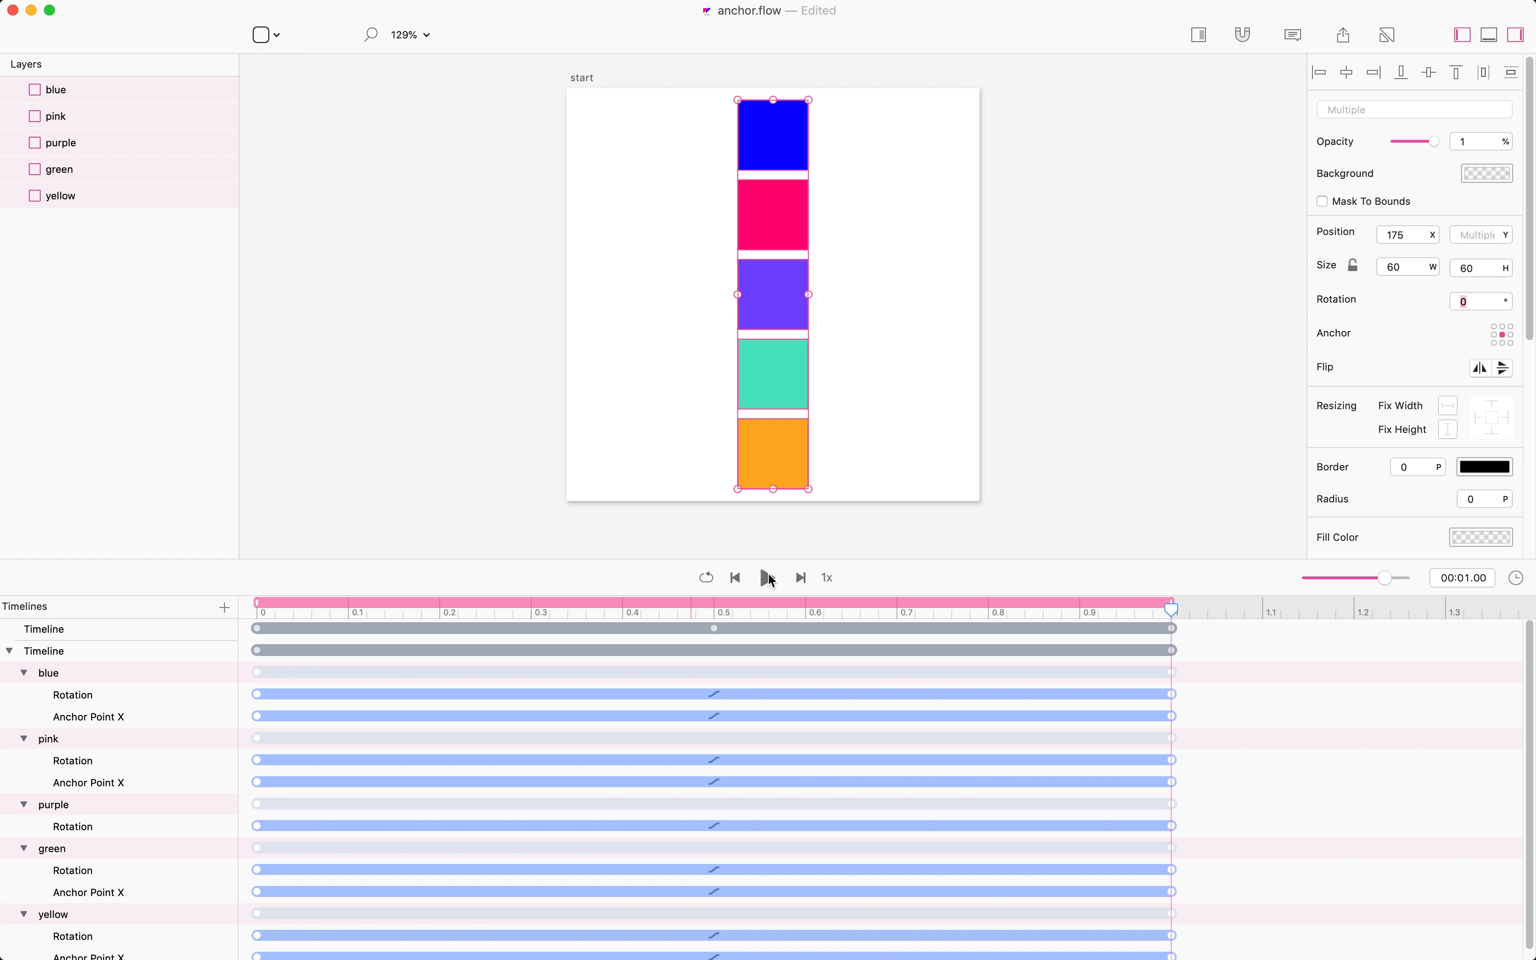
{"action": "left_click", "coordinate": [918, 255]}
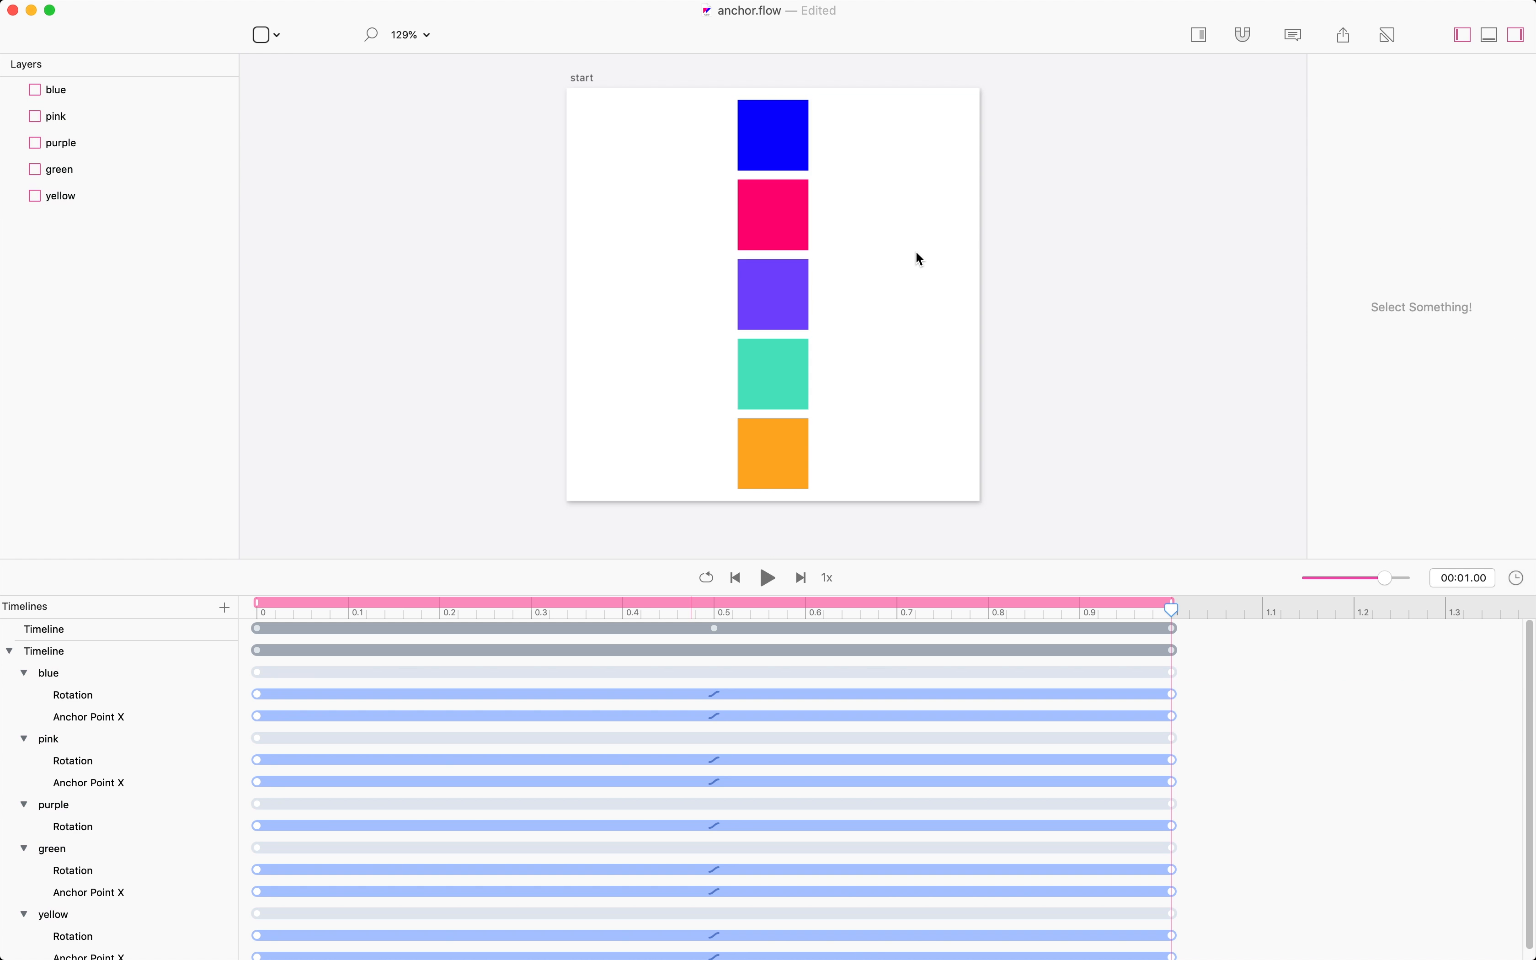